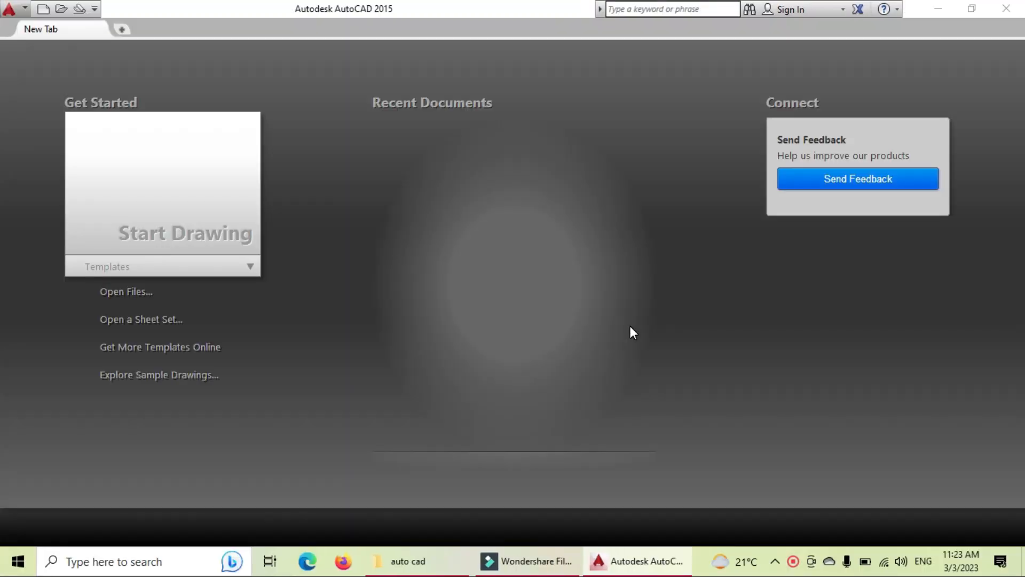
# Step: Start a new blank drawing, turn the grid off, and bring up Drawing Units with UNITS
pyautogui.click(165, 116)
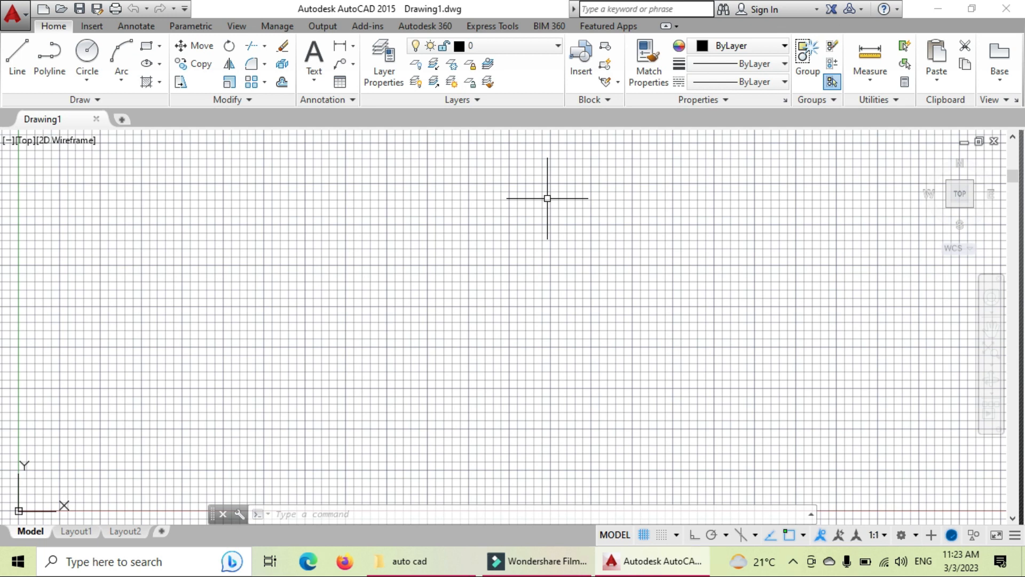
pyautogui.click(644, 535)
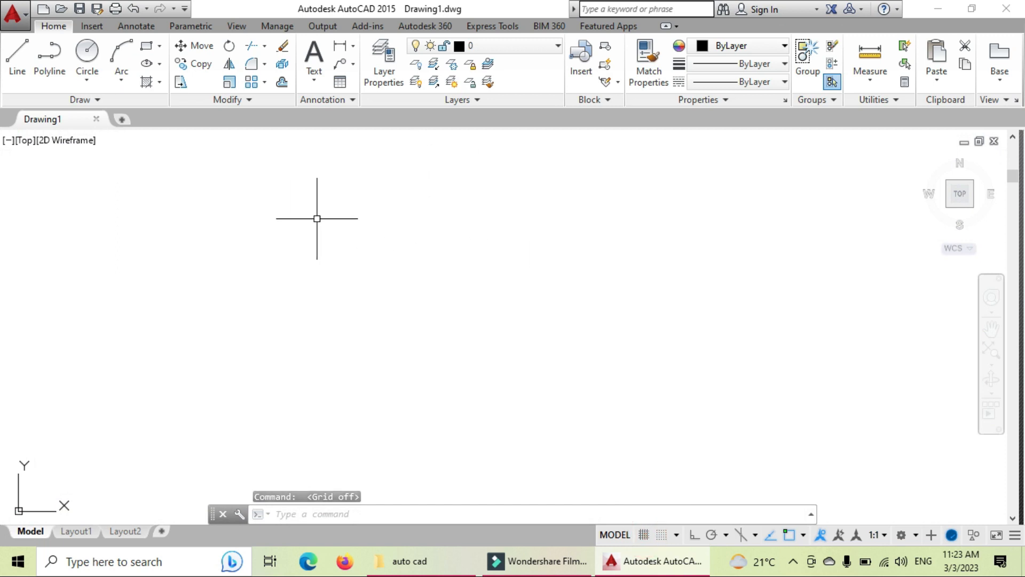
pyautogui.write('unit')
pyautogui.press('Return')
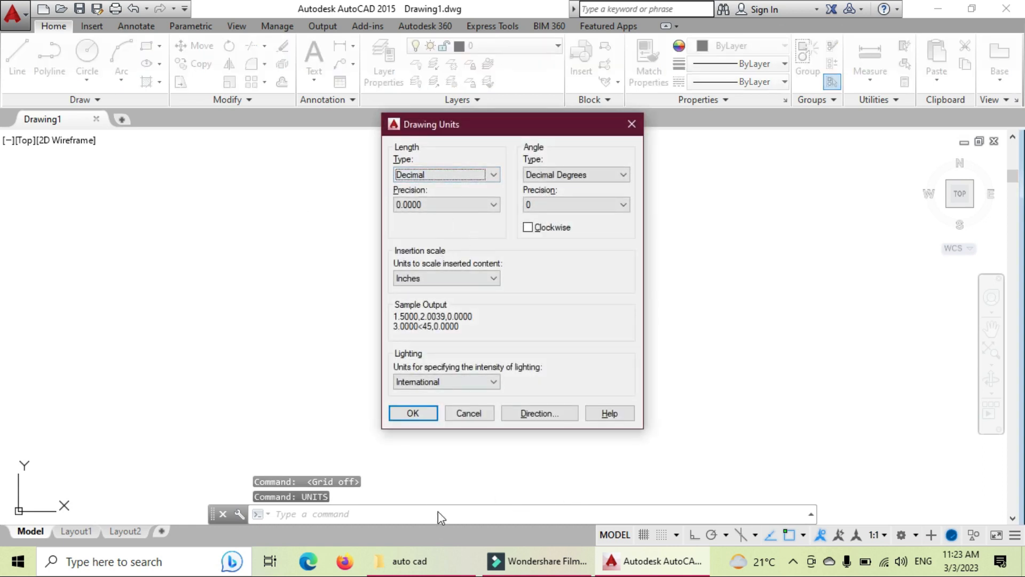
# Step: Set the insertion scale to Millimeters and confirm the Drawing Units dialog
pyautogui.click(420, 278)
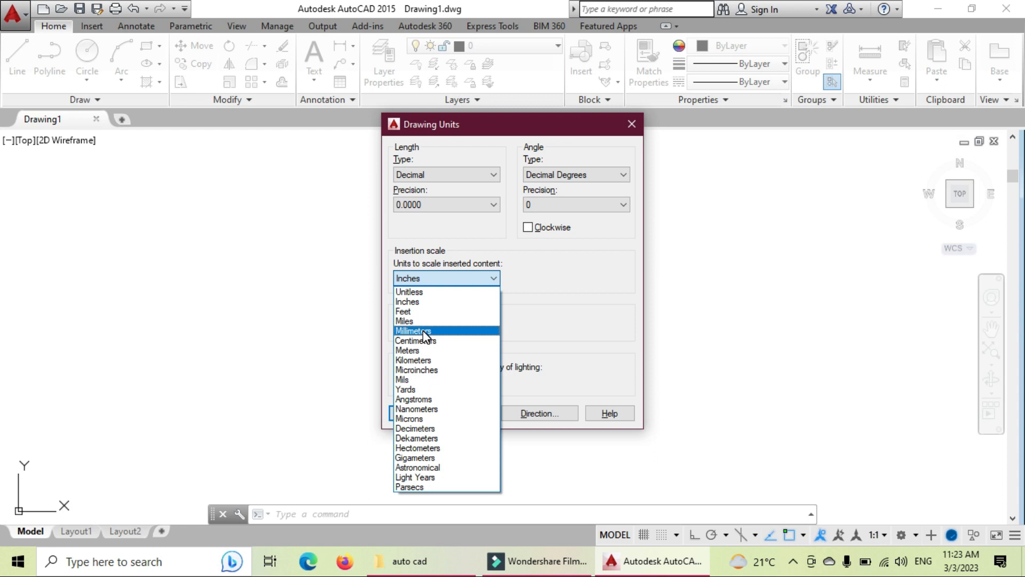
pyautogui.click(426, 331)
pyautogui.click(447, 276)
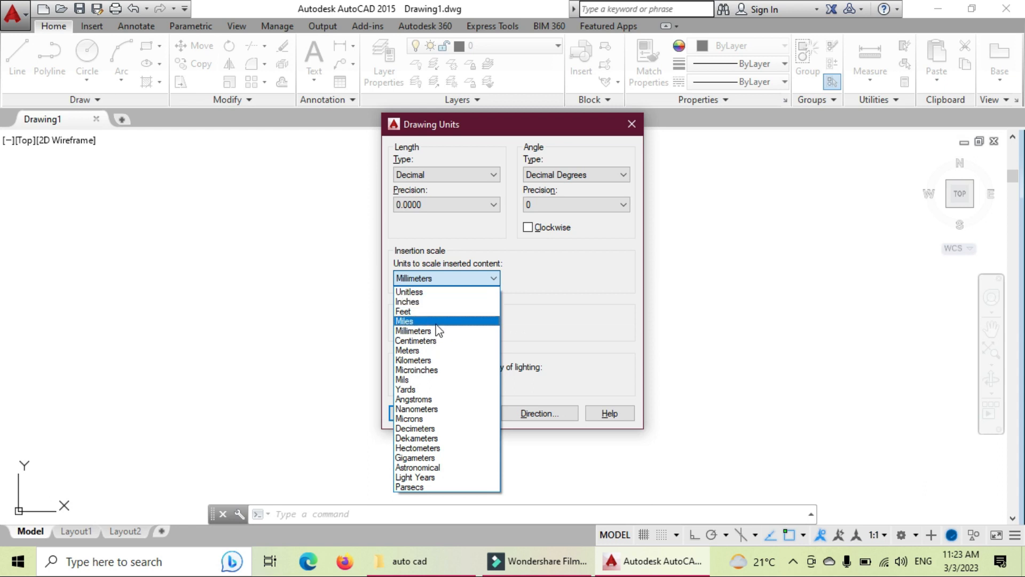
pyautogui.click(437, 332)
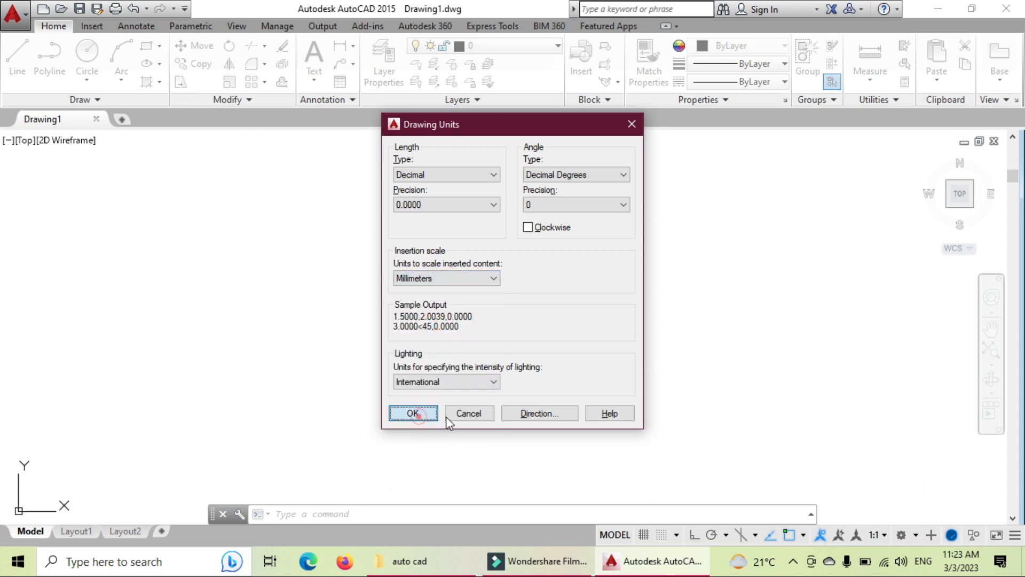
pyautogui.click(431, 415)
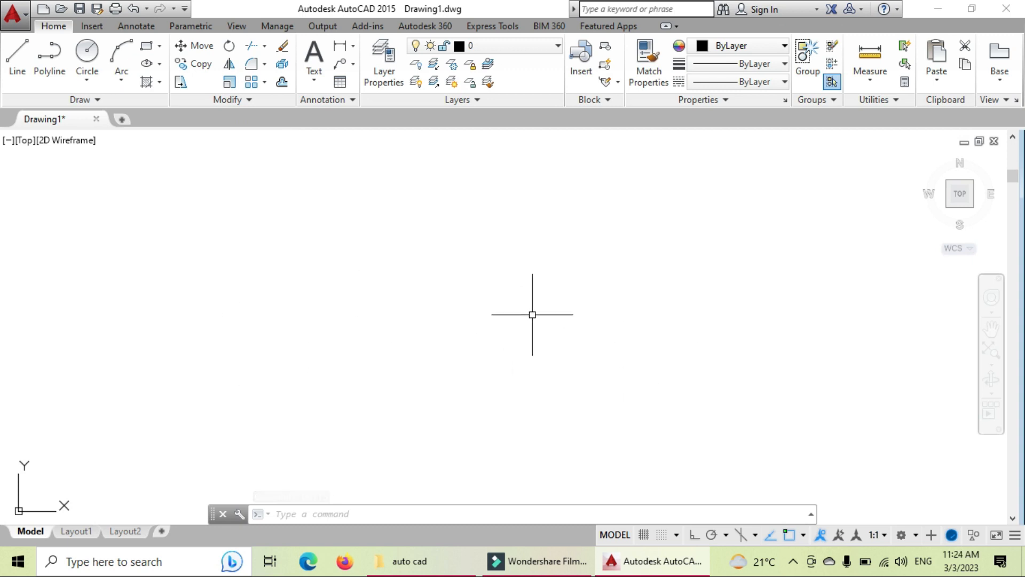
# Step: Run LIMITS with lower-left 0,0 and a mistyped upper-right corner
pyautogui.write('LI')
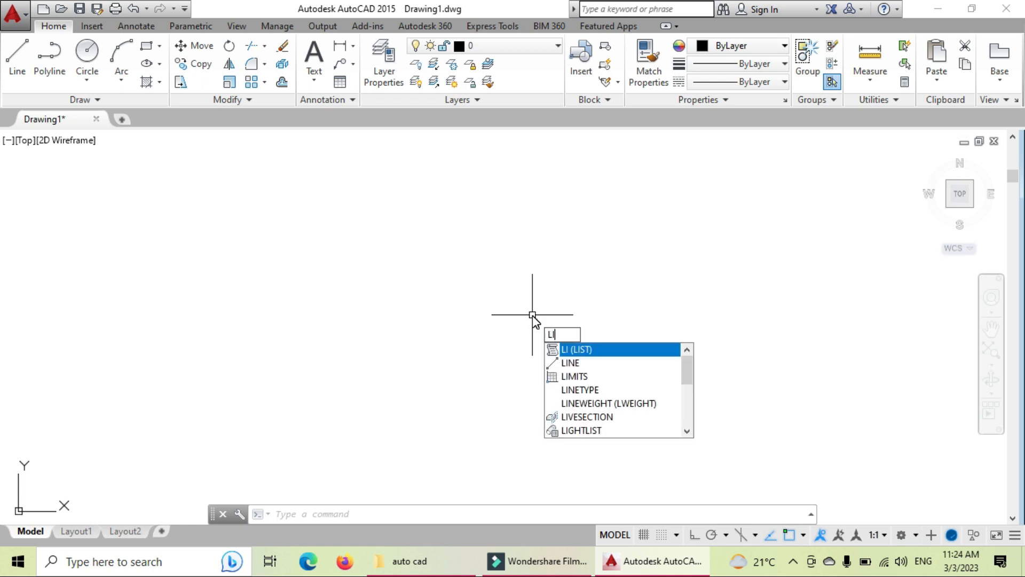
pyautogui.click(609, 375)
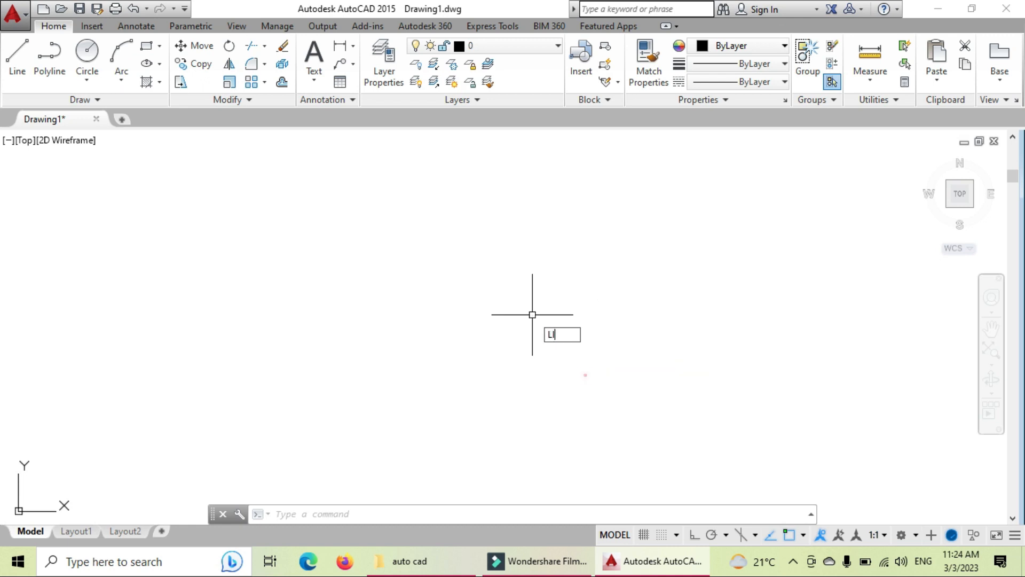
pyautogui.write('0')
pyautogui.press('Tab')
pyautogui.write('0')
pyautogui.press('Return')
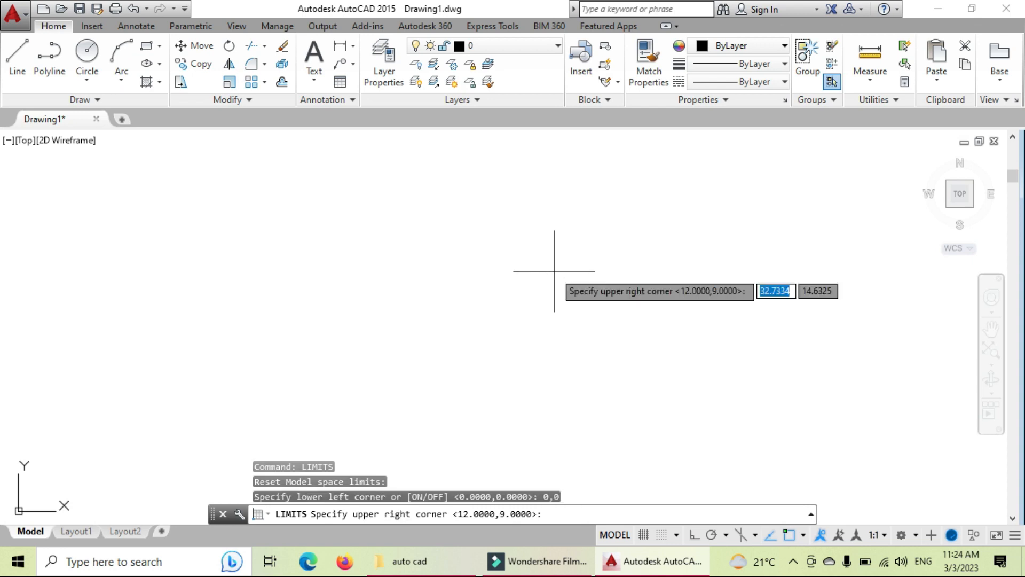
pyautogui.write('20000')
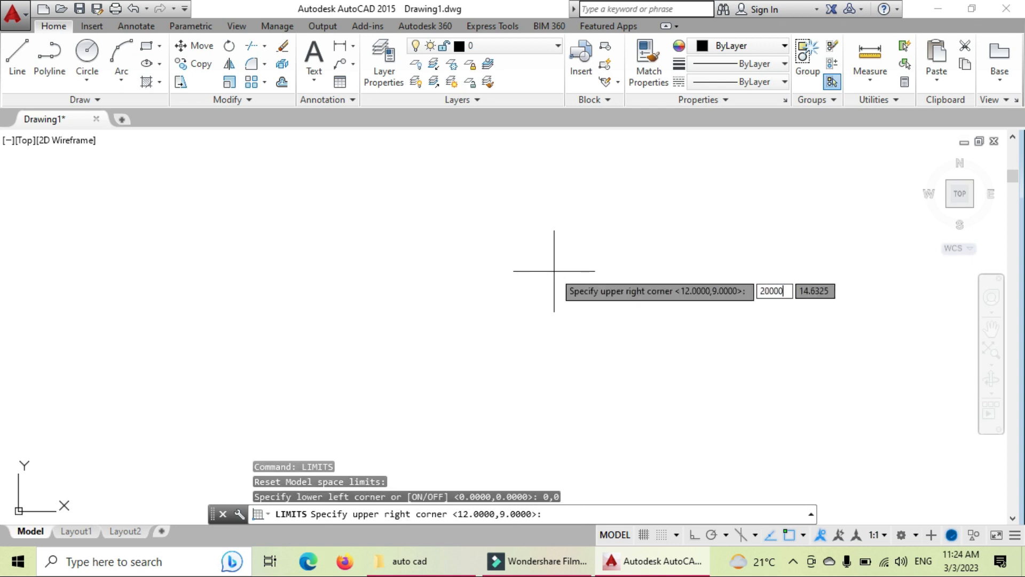
pyautogui.press('Tab')
pyautogui.write('2000')
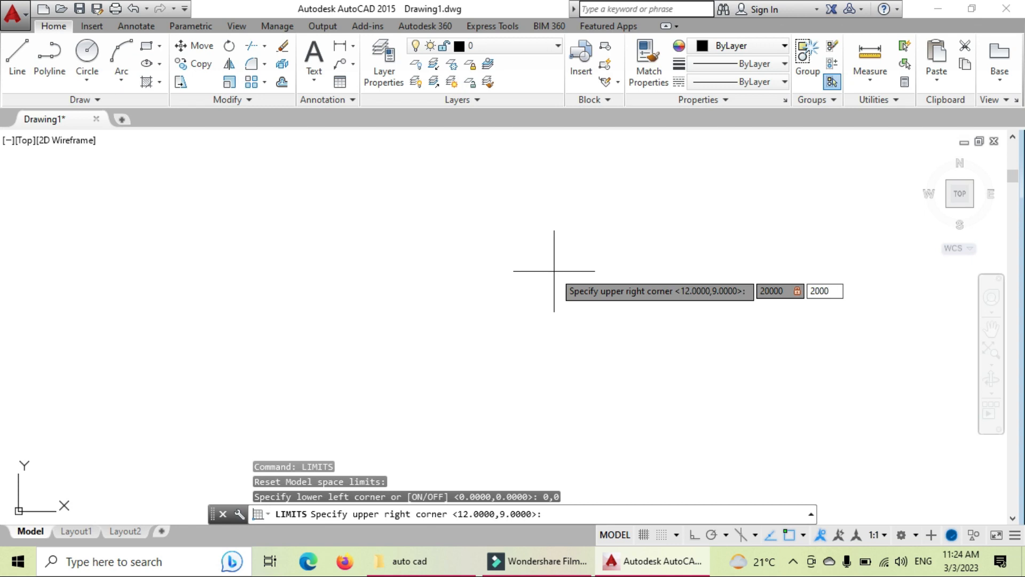
pyautogui.press('Return')
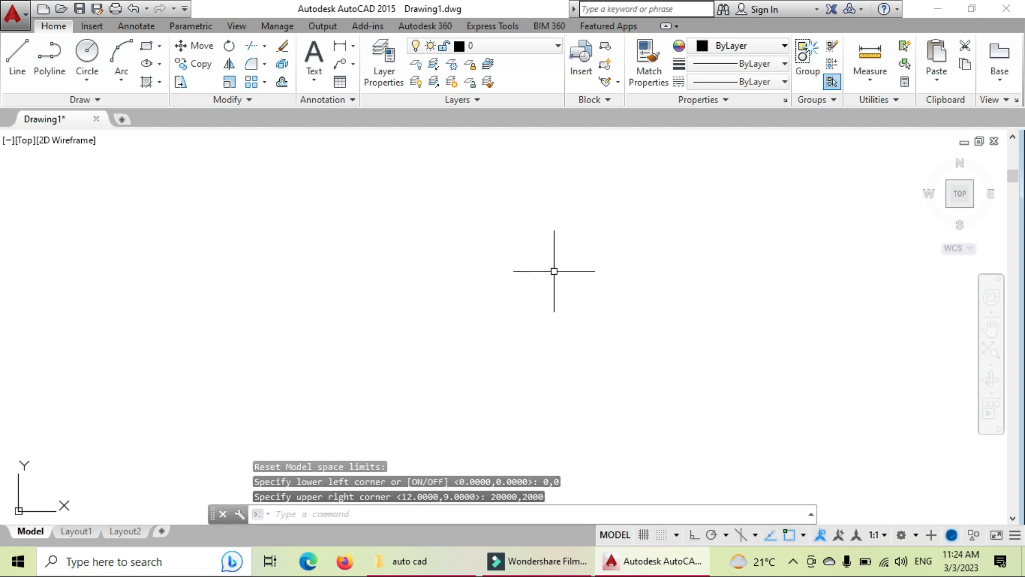
# Step: Redo the drawing limits as 0,0 to 20000,20000
pyautogui.write('LIMITS')
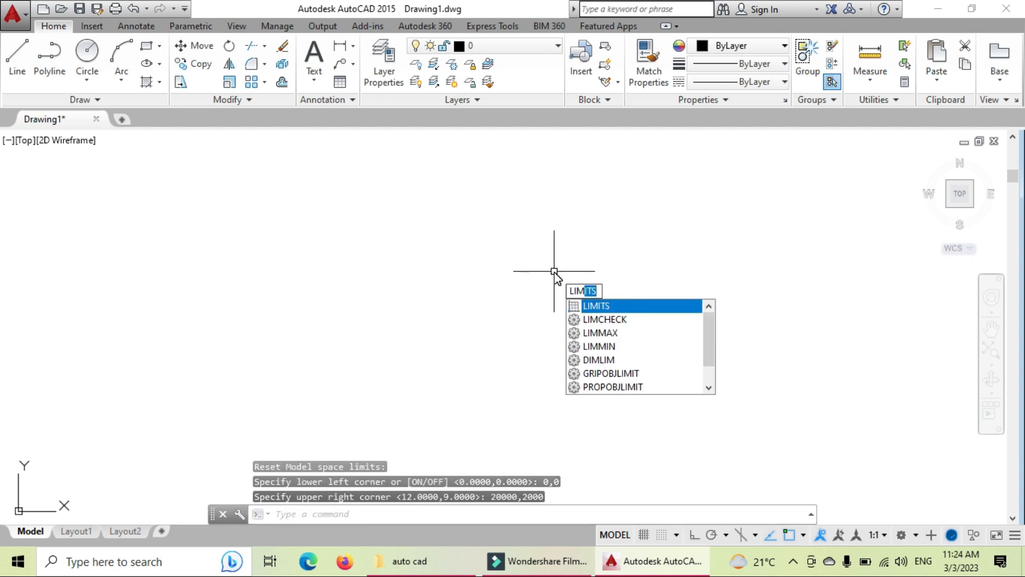
pyautogui.press('Return')
pyautogui.write('0')
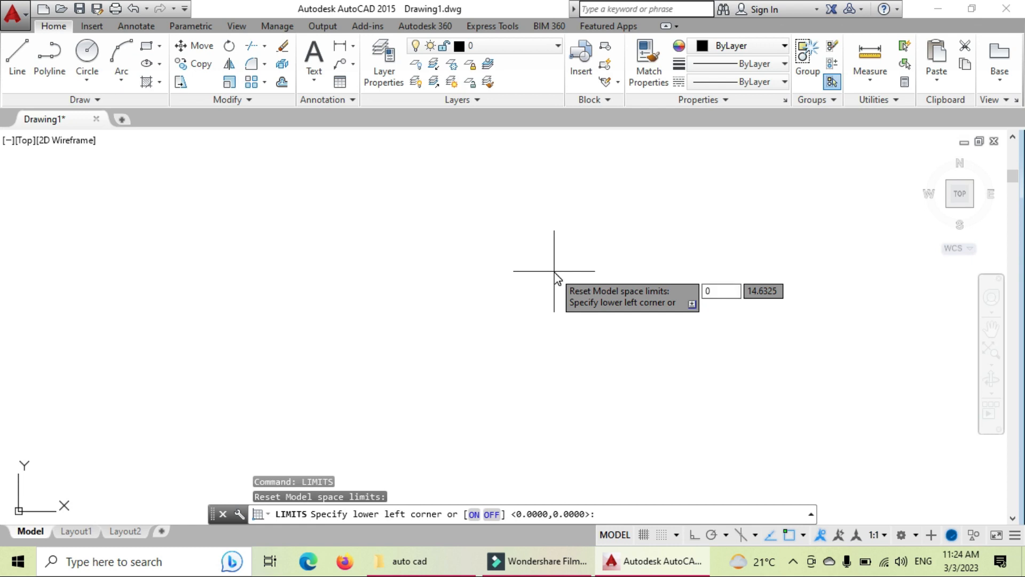
pyautogui.press('Tab')
pyautogui.write('0')
pyautogui.press('Return')
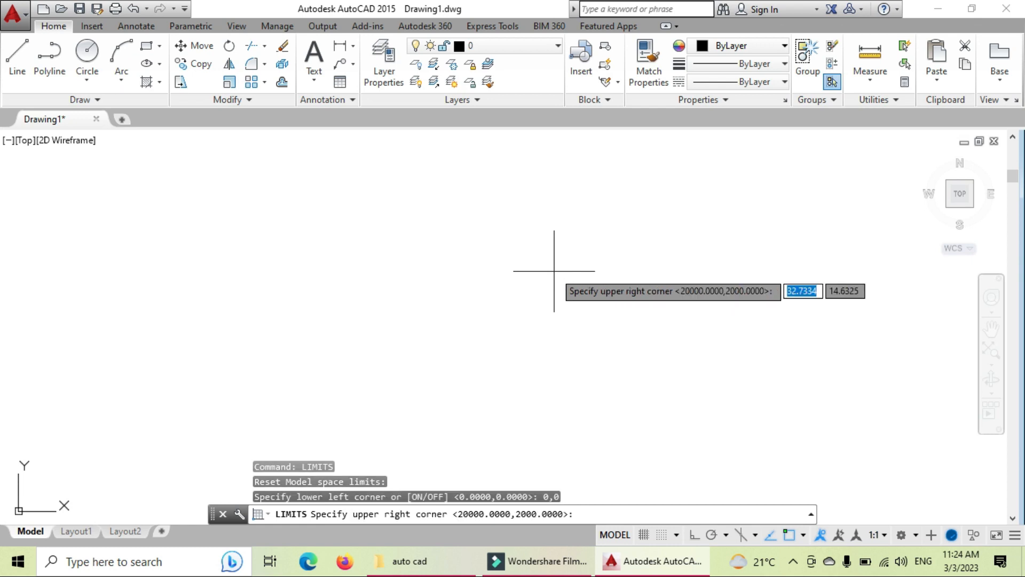
pyautogui.write('20000')
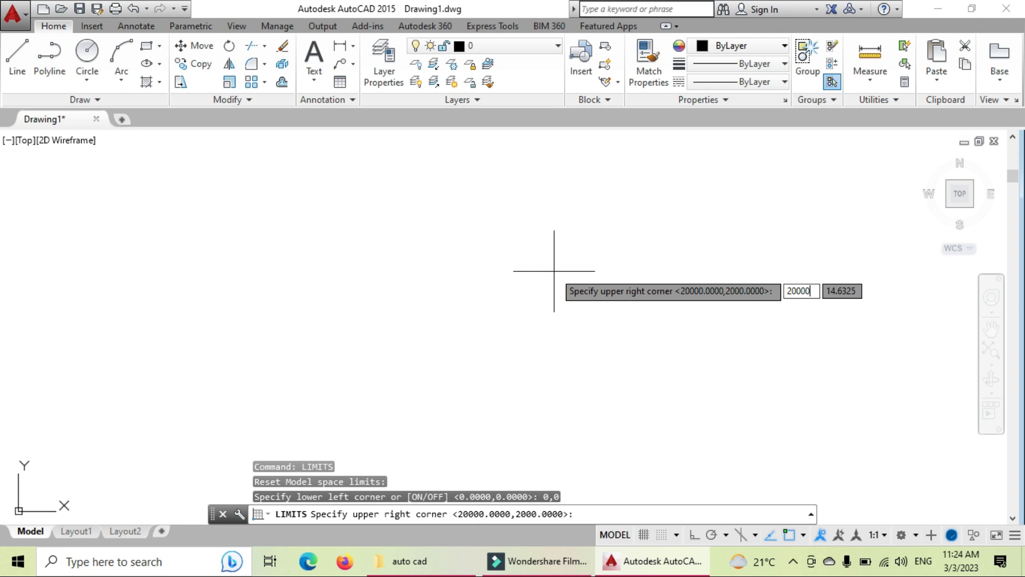
pyautogui.press('Tab')
pyautogui.write('2000')
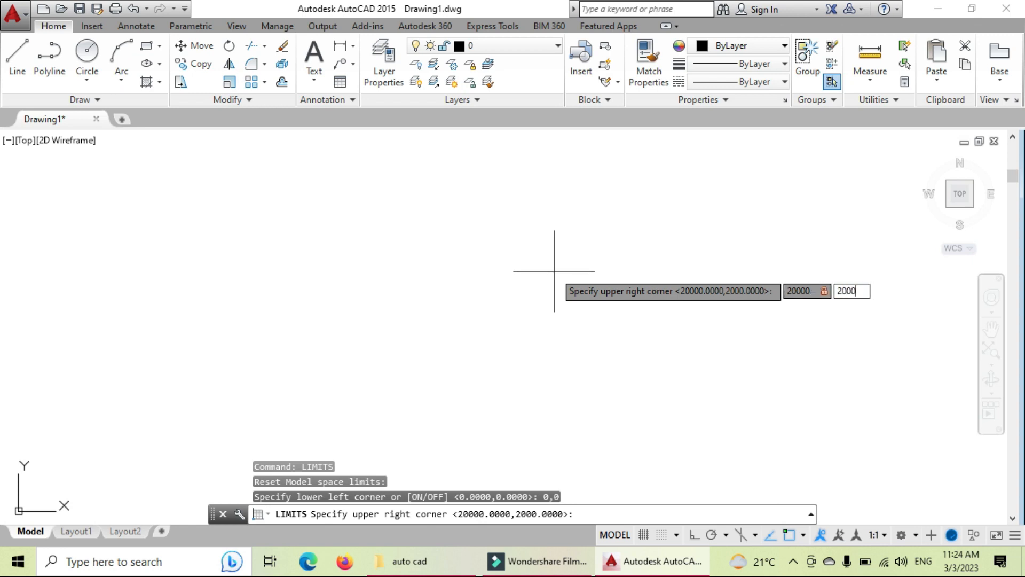
pyautogui.press('Return')
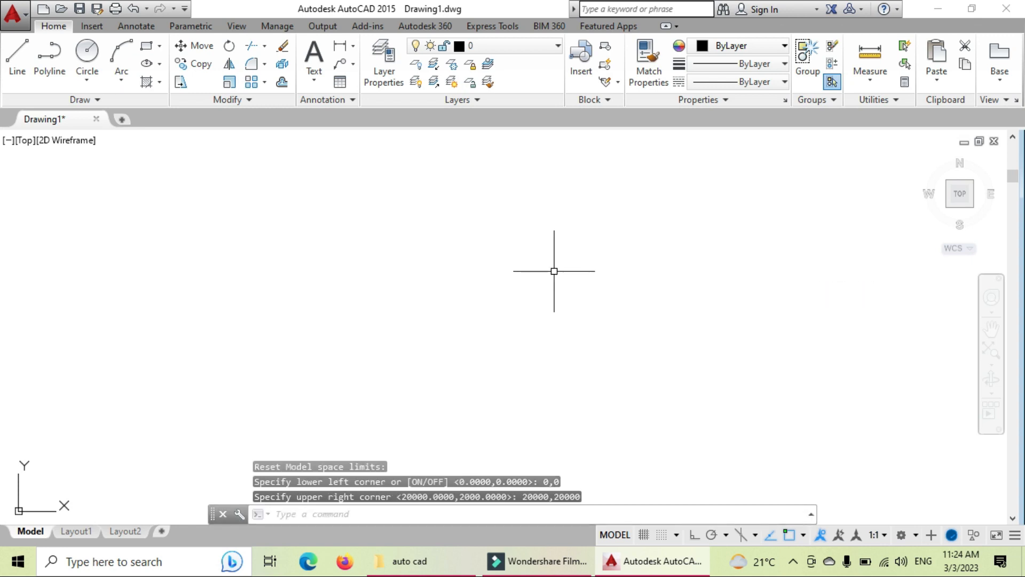
# Step: Zoom All so the whole limits area fills the view
pyautogui.write('z')
pyautogui.press('Return')
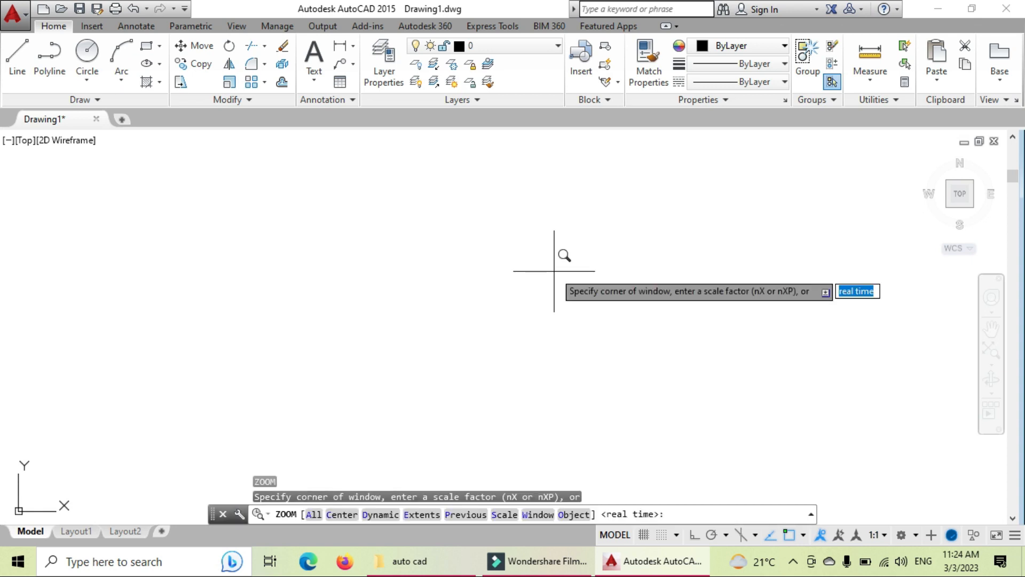
pyautogui.write('a')
pyautogui.press('Return')
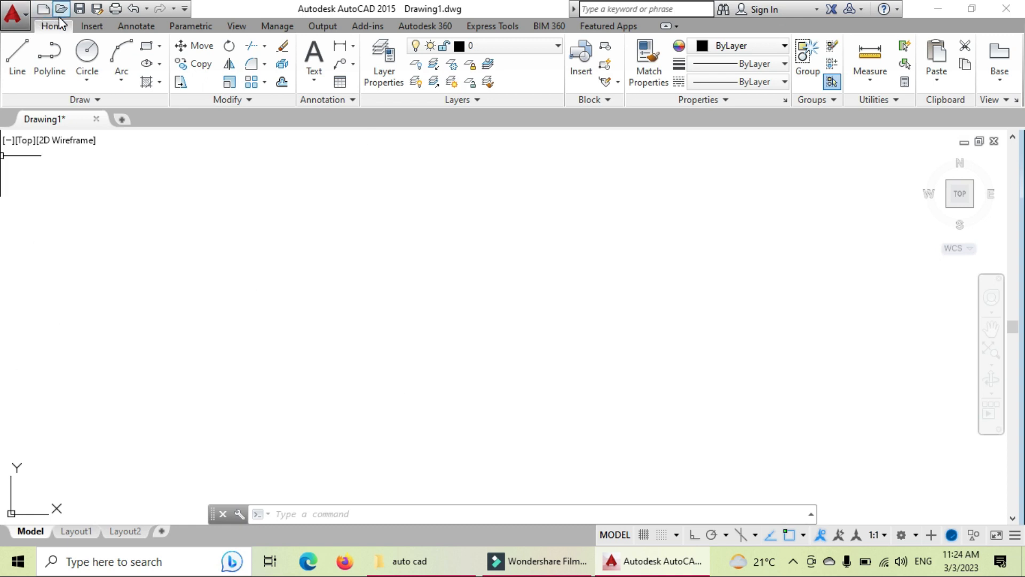
# Step: Start Save As and keep the AutoCAD 2004/LT2004 Drawing file format
pyautogui.click(21, 11)
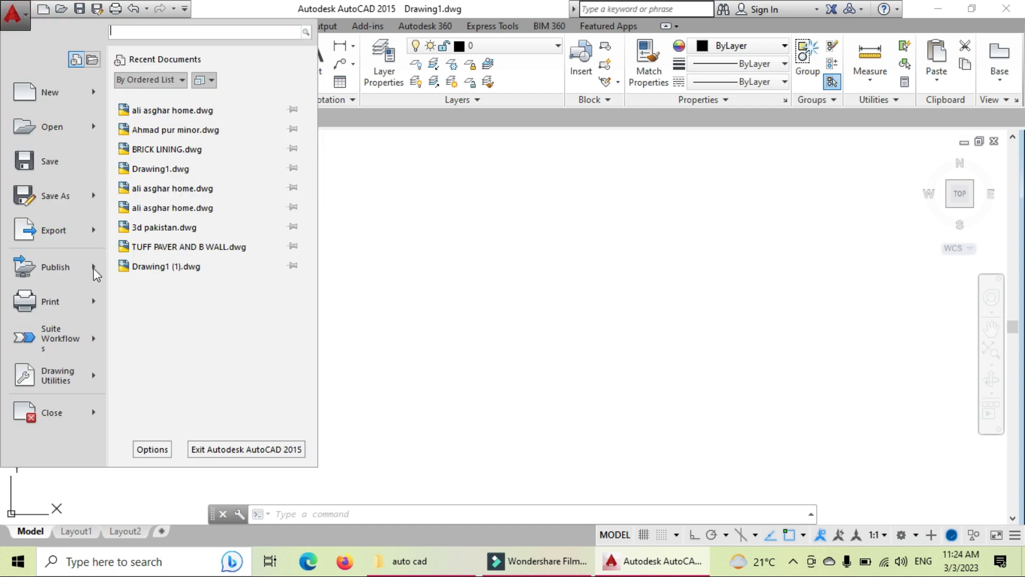
pyautogui.click(40, 168)
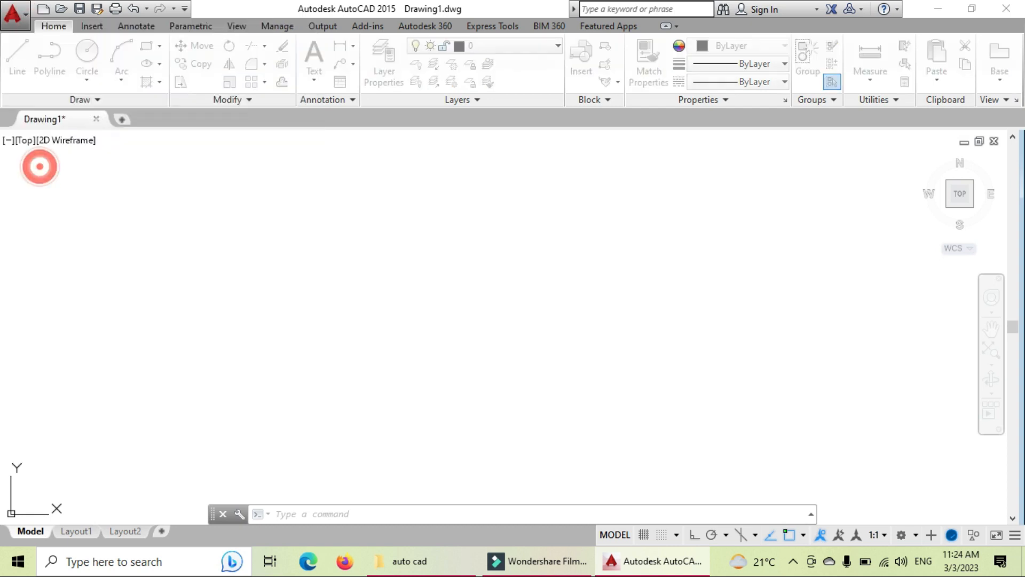
pyautogui.click(508, 446)
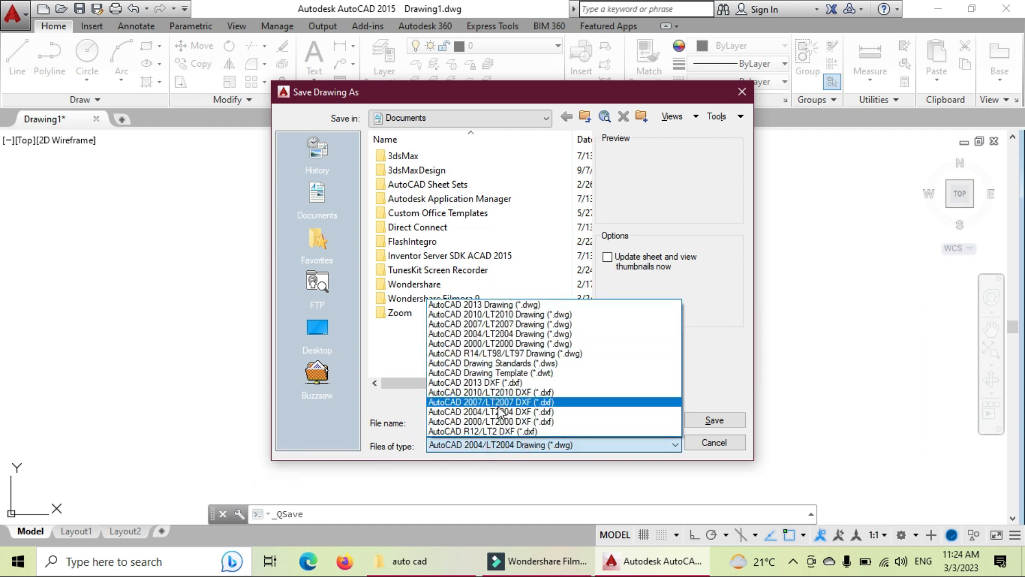
pyautogui.click(378, 396)
pyautogui.click(466, 447)
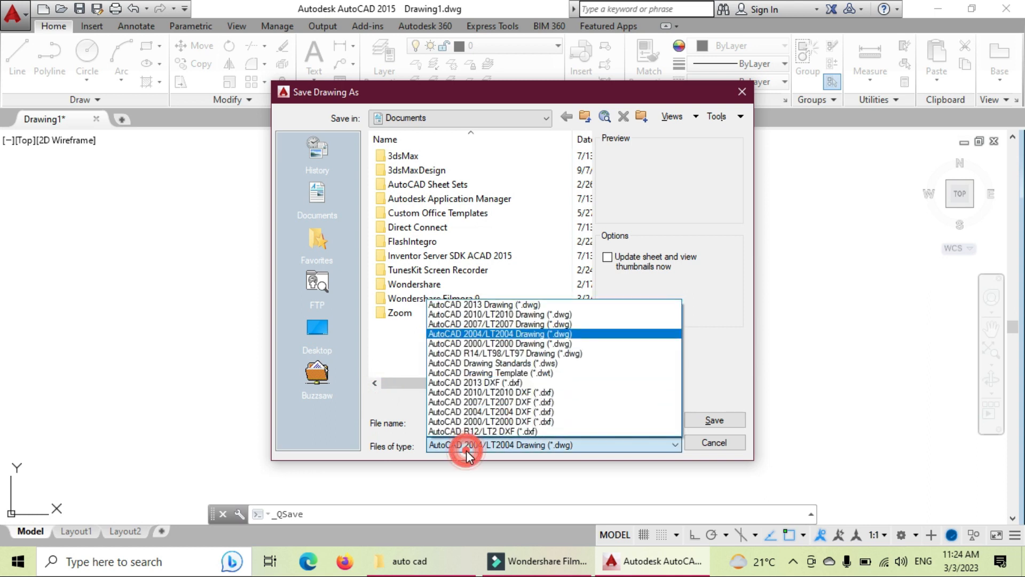
pyautogui.click(469, 447)
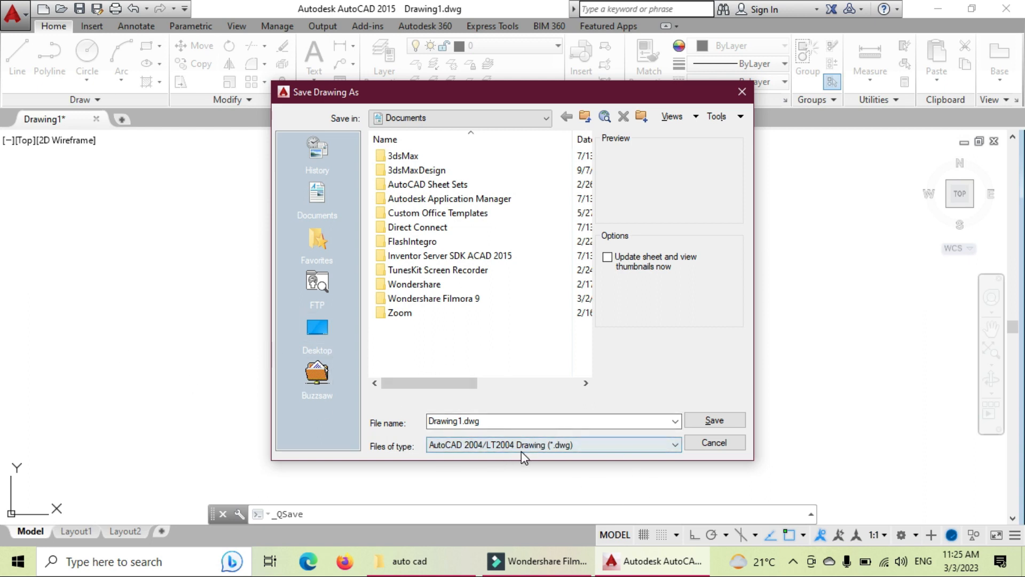
pyautogui.click(542, 422)
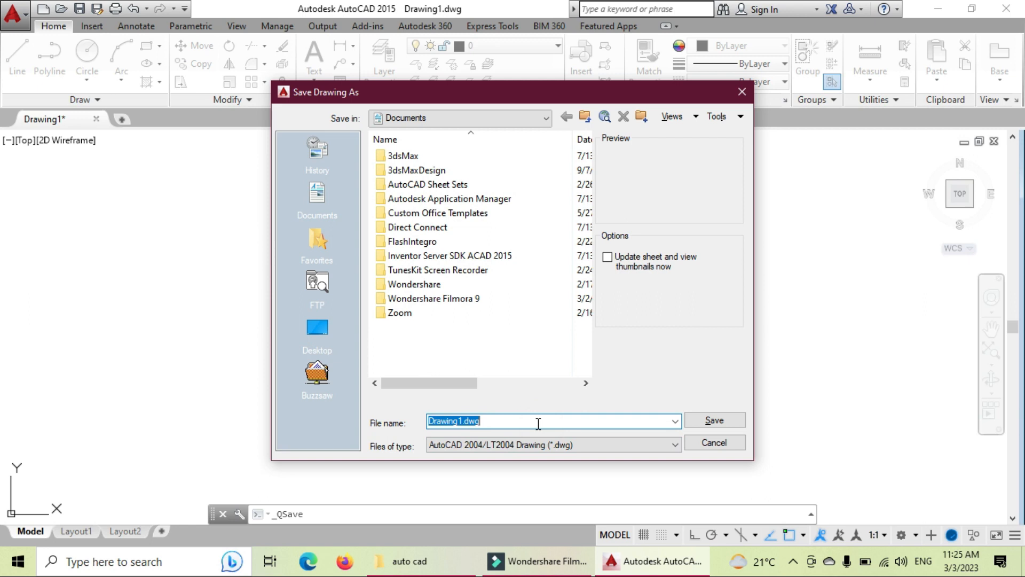
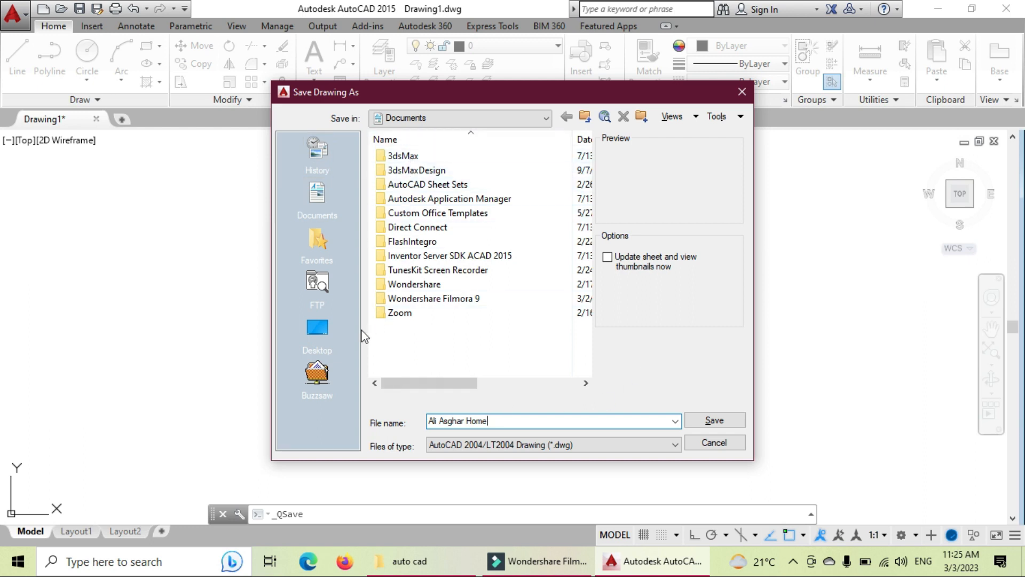
pyautogui.click(318, 331)
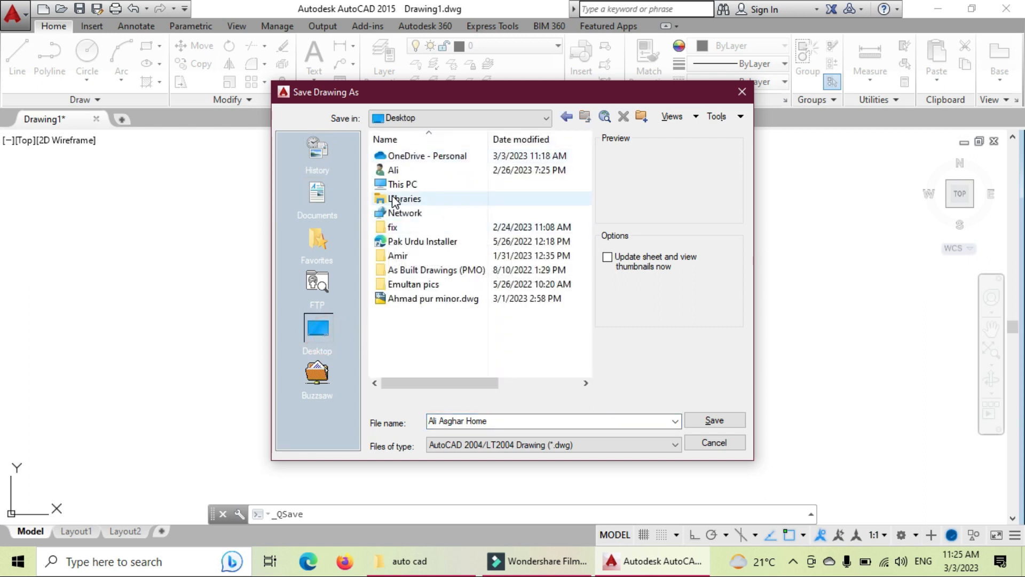
pyautogui.doubleClick(398, 186)
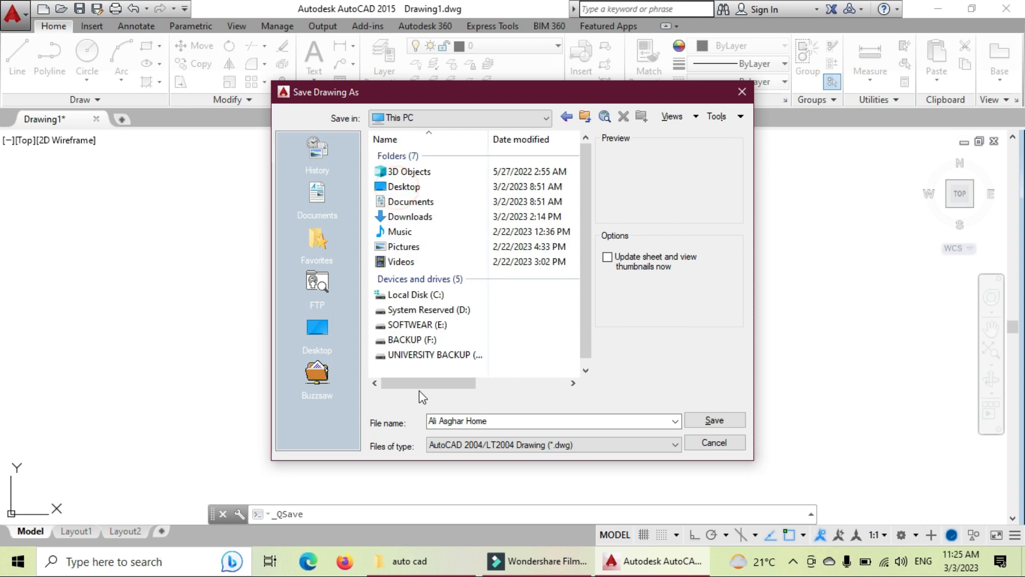
pyautogui.doubleClick(414, 342)
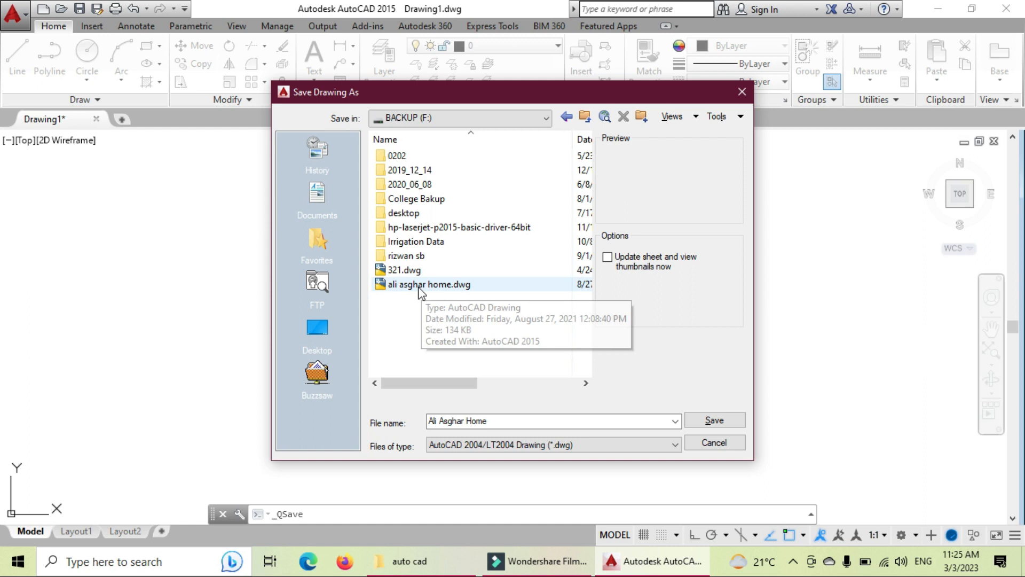
pyautogui.click(521, 418)
pyautogui.click(519, 418)
pyautogui.press('BackSpace')
pyautogui.press('BackSpace')
pyautogui.press('BackSpace')
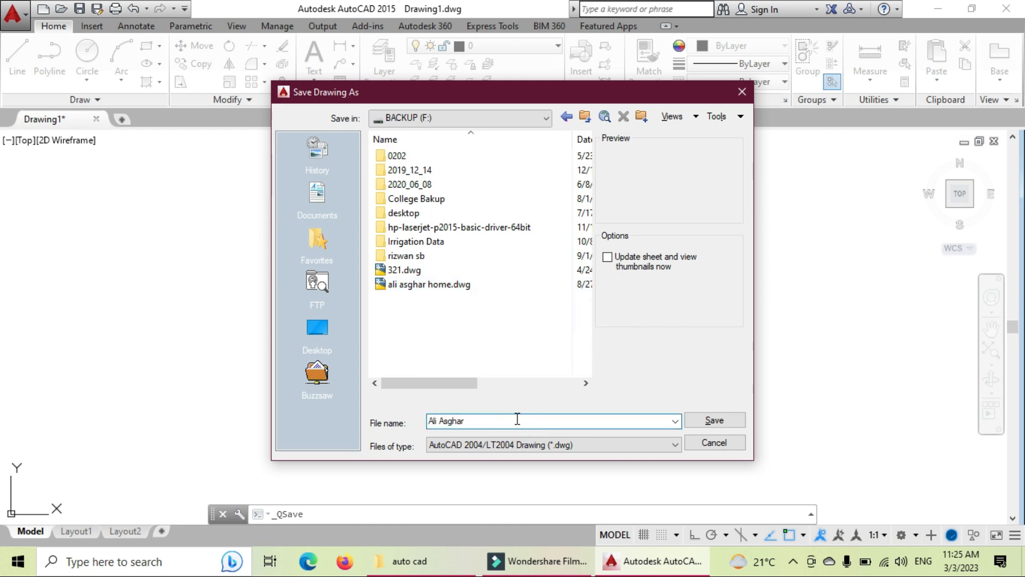
pyautogui.click(715, 419)
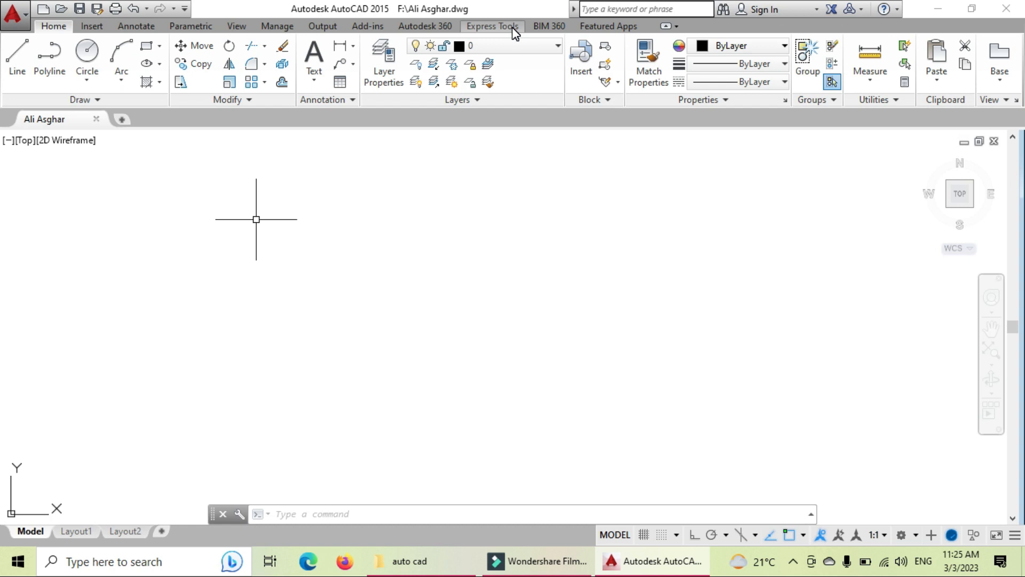
pyautogui.write('opt')
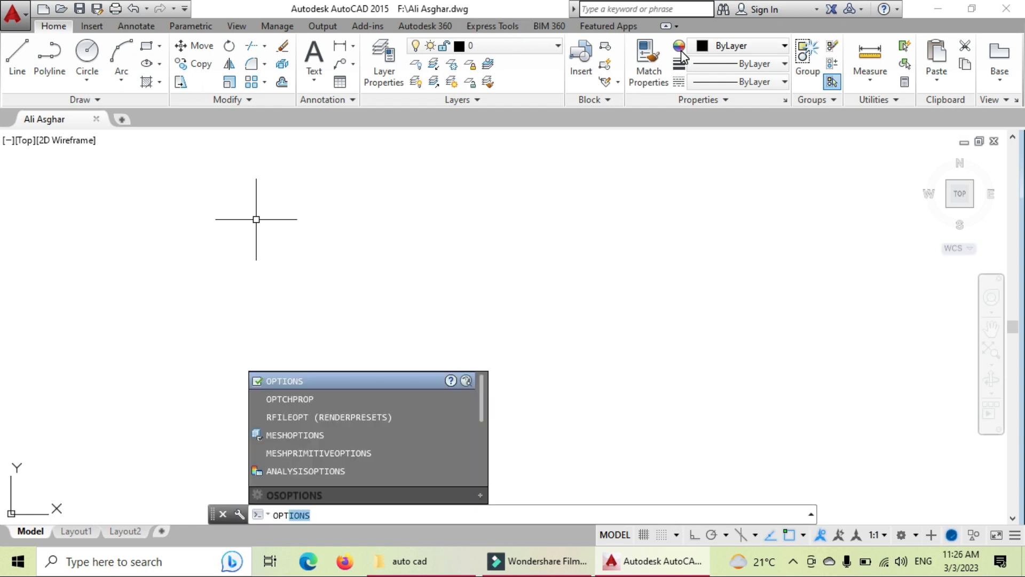
pyautogui.press('Escape')
pyautogui.write('op')
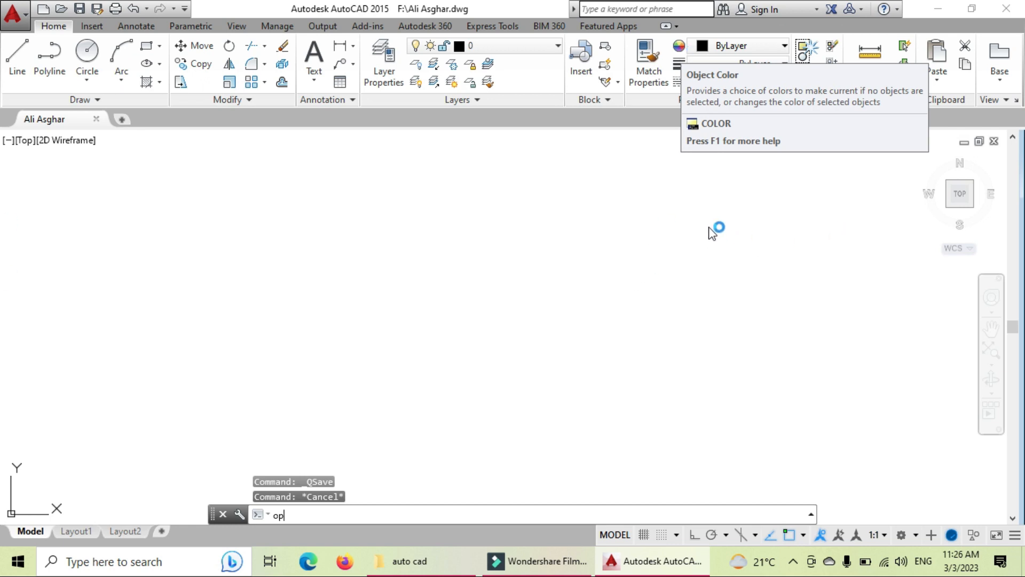
pyautogui.press('Return')
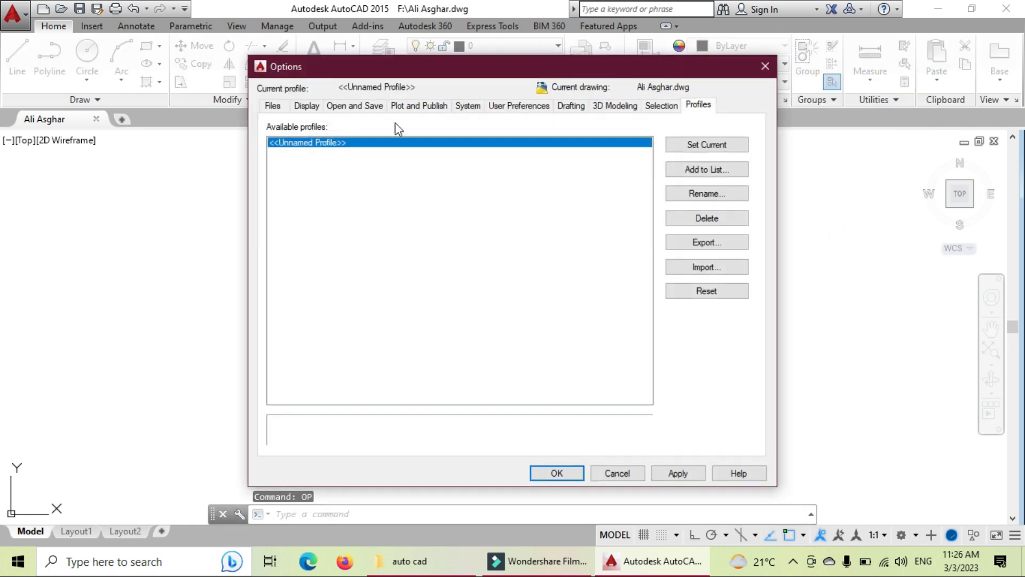
pyautogui.click(274, 105)
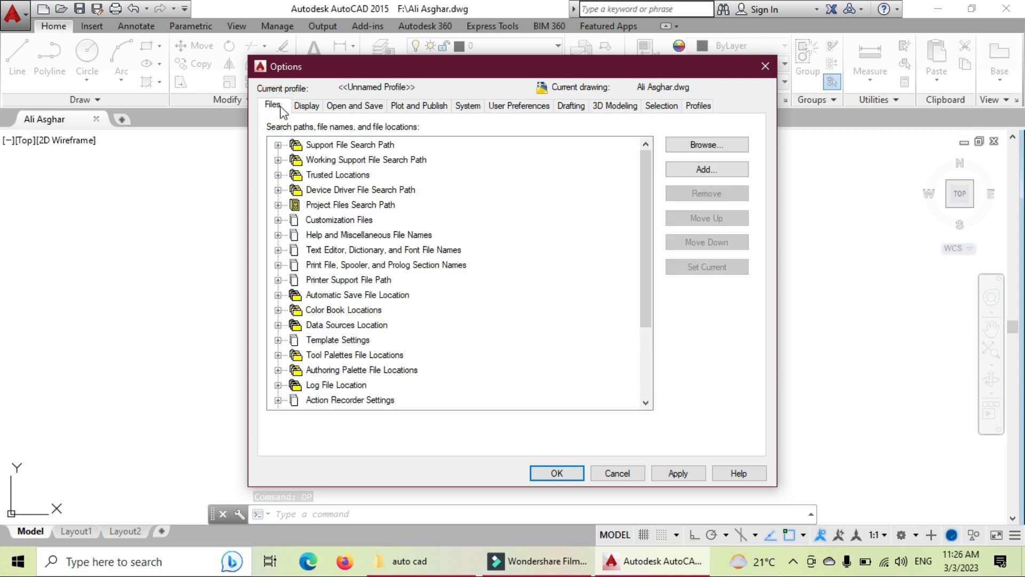
pyautogui.click(306, 105)
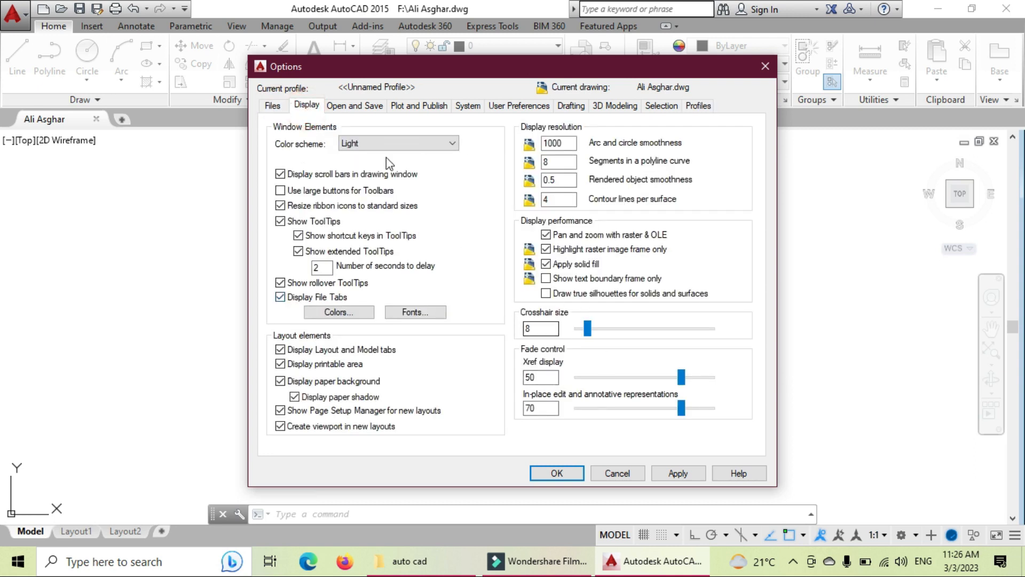
pyautogui.click(352, 106)
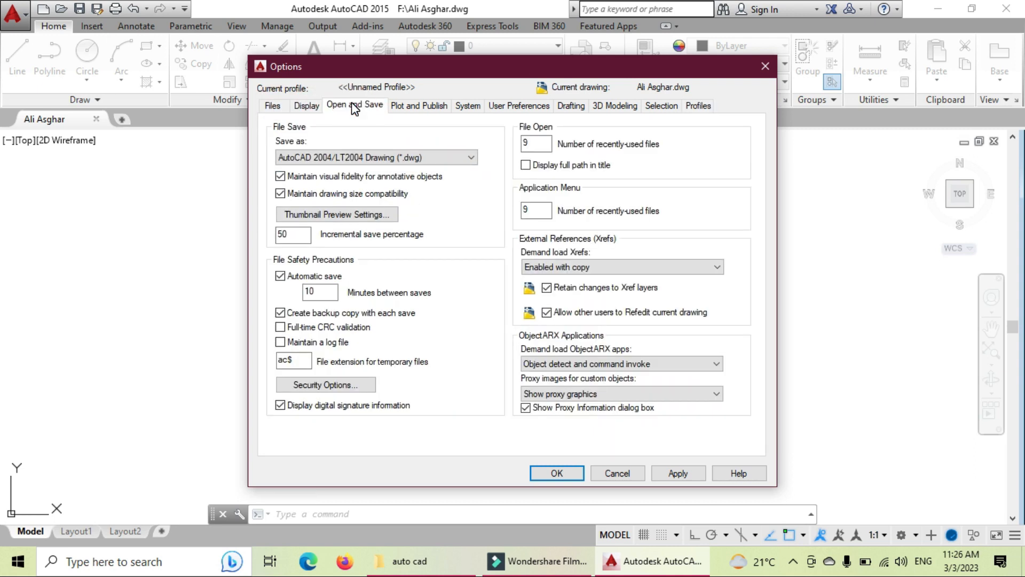
pyautogui.click(415, 109)
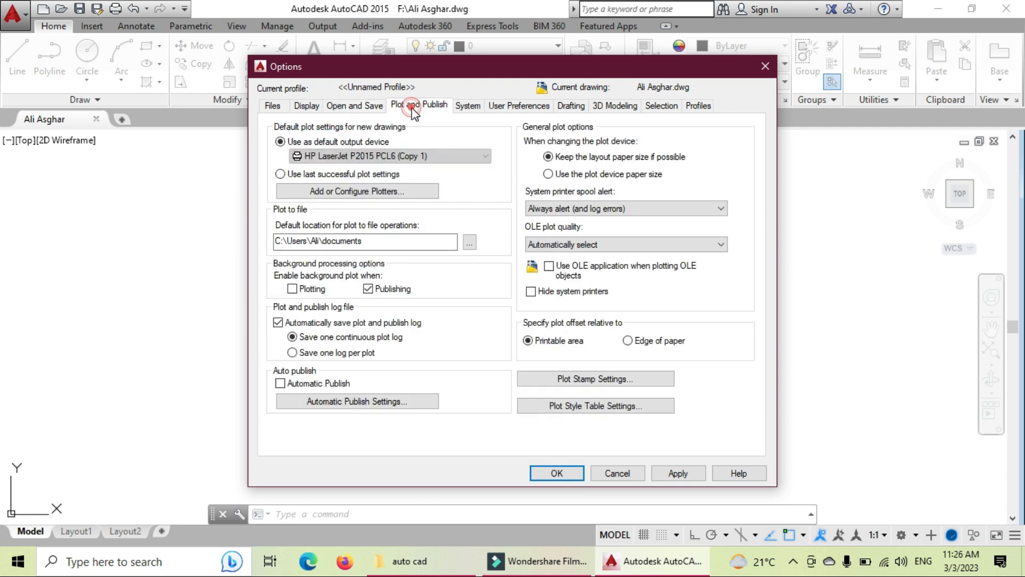
pyautogui.click(479, 108)
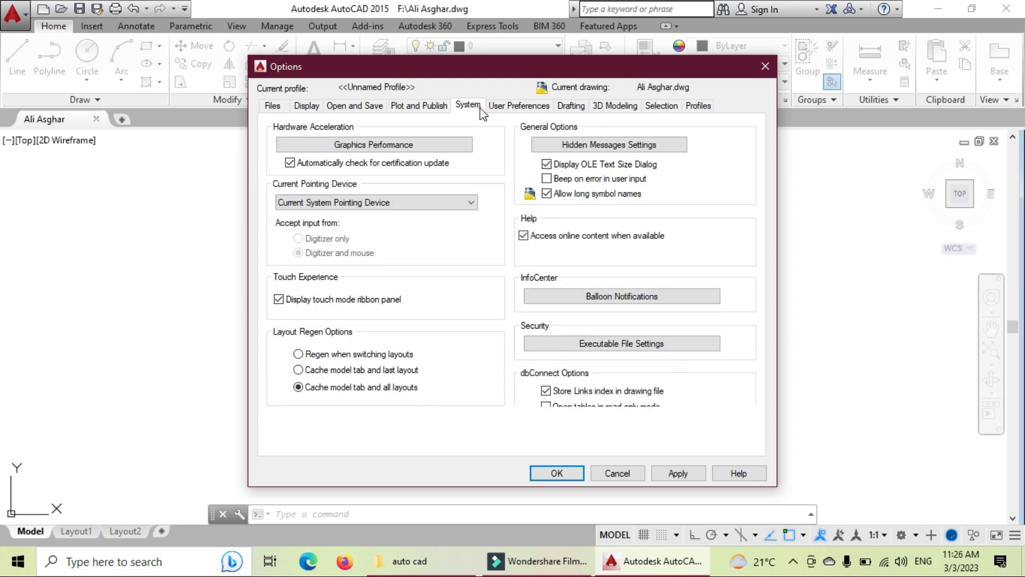
pyautogui.click(691, 472)
pyautogui.click(556, 472)
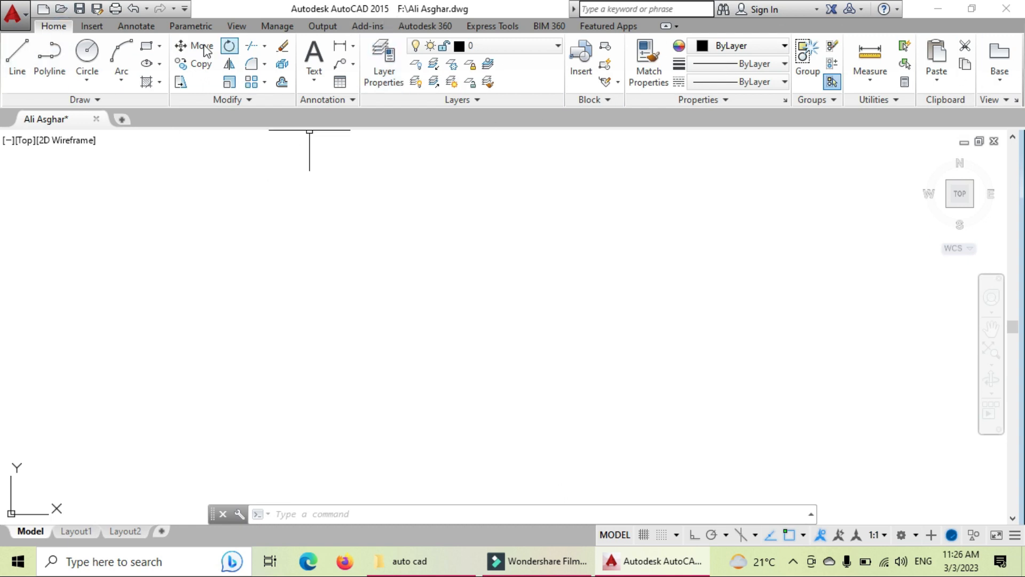
# Step: Open the Layer Properties Manager and resize its Status, Freeze and Name columns
pyautogui.click(479, 101)
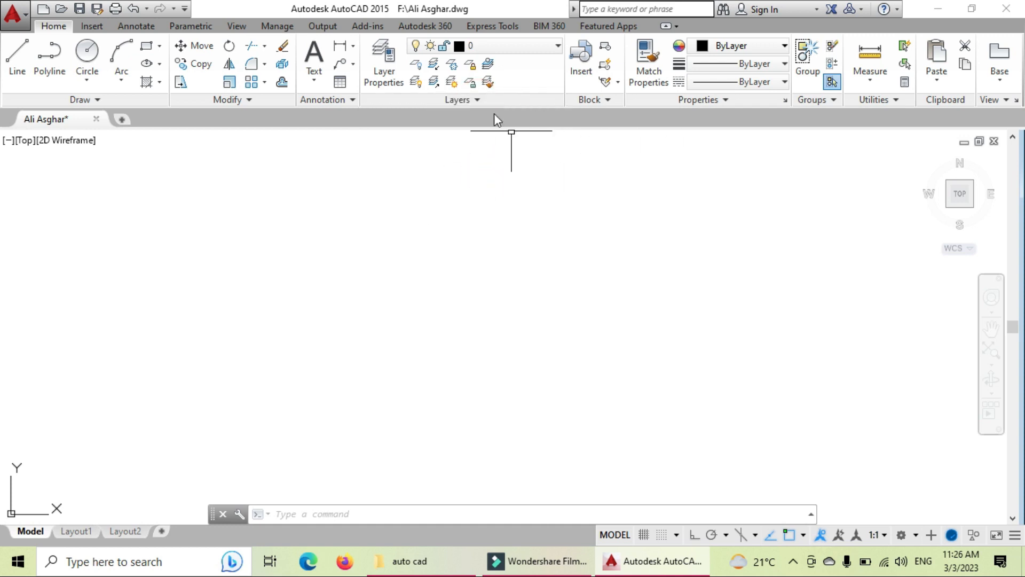
pyautogui.click(392, 56)
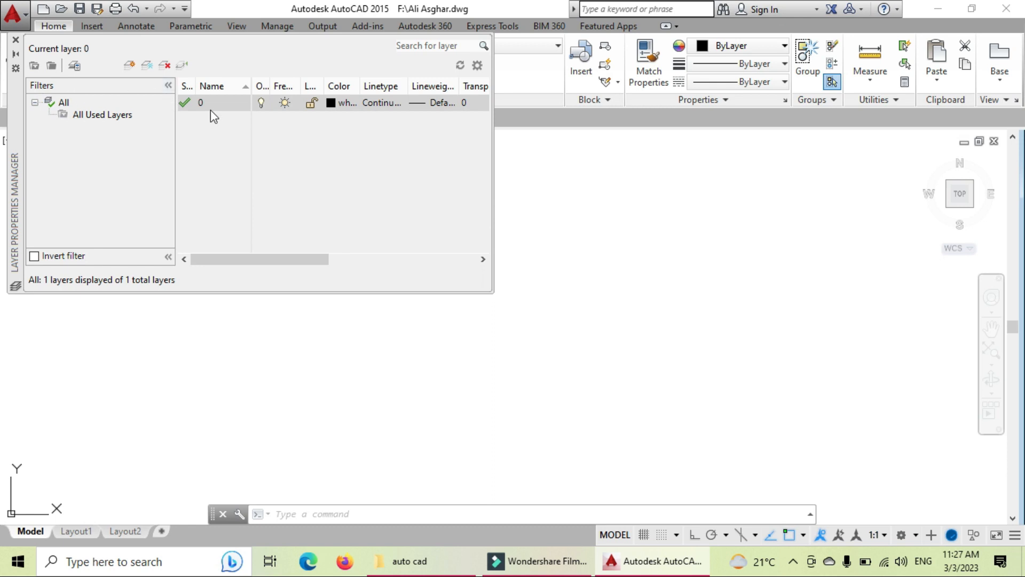
pyautogui.moveTo(196, 89); pyautogui.dragTo(385, 87)
pyautogui.click(187, 104)
pyautogui.click(363, 86)
pyautogui.moveTo(231, 88); pyautogui.dragTo(216, 89)
pyautogui.moveTo(289, 88); pyautogui.dragTo(483, 88)
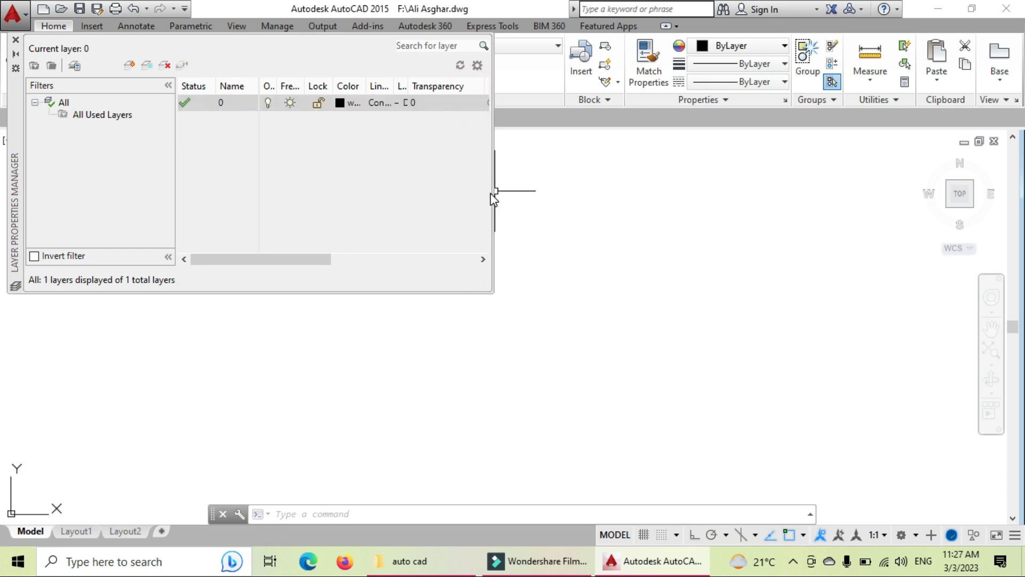
# Step: Enlarge the layer manager and widen the Transparency, New VP Freeze and On columns
pyautogui.moveTo(490, 292); pyautogui.dragTo(880, 336)
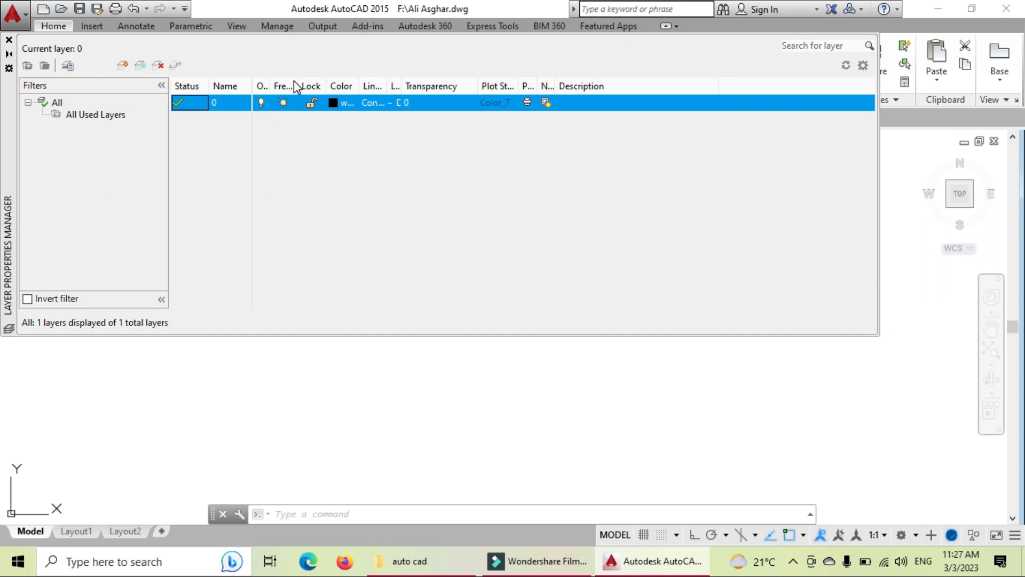
pyautogui.moveTo(482, 86); pyautogui.dragTo(598, 86)
pyautogui.rightClick(614, 85)
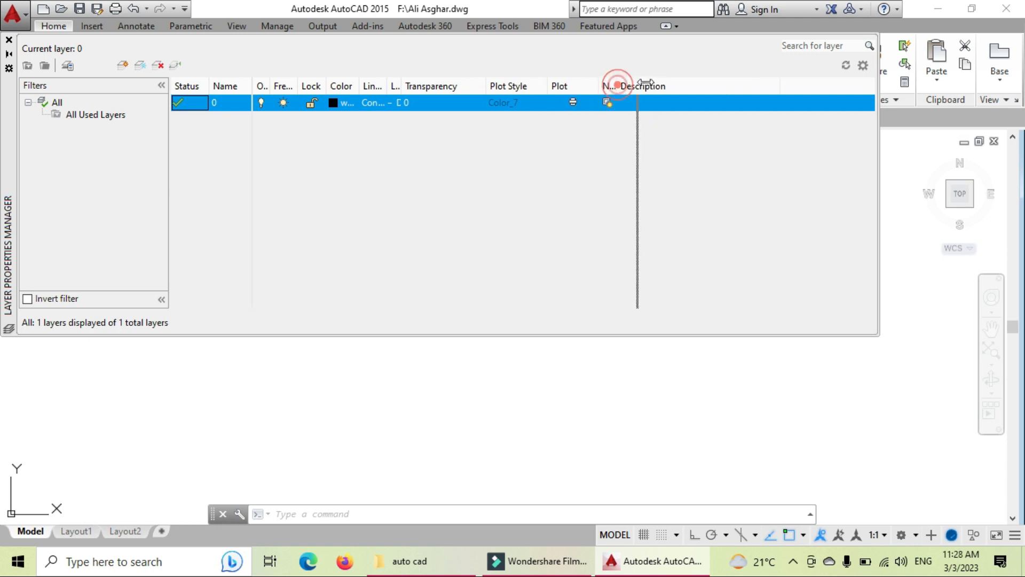
pyautogui.click(618, 135)
pyautogui.moveTo(617, 86); pyautogui.dragTo(688, 88)
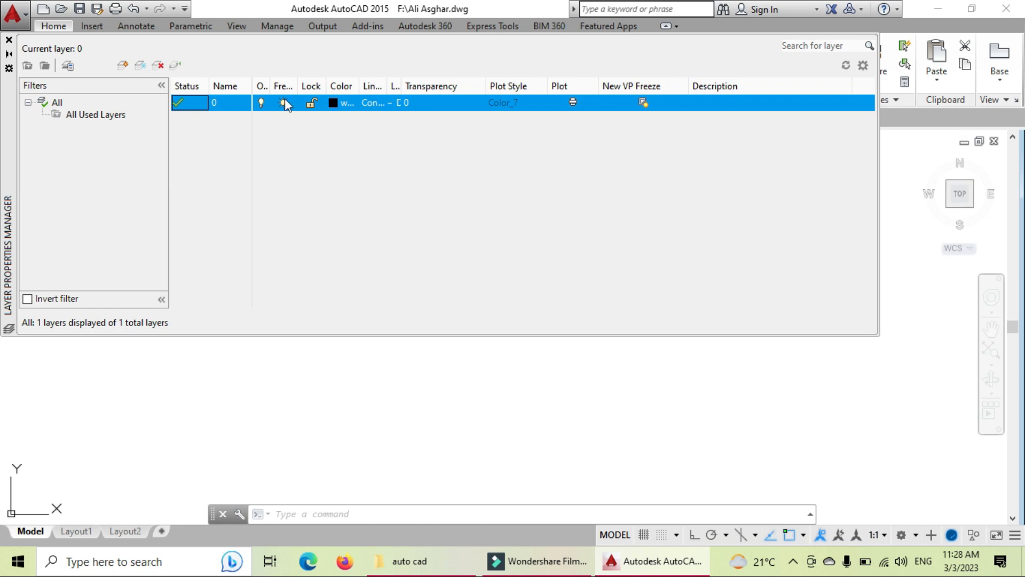
pyautogui.moveTo(270, 86); pyautogui.dragTo(494, 92)
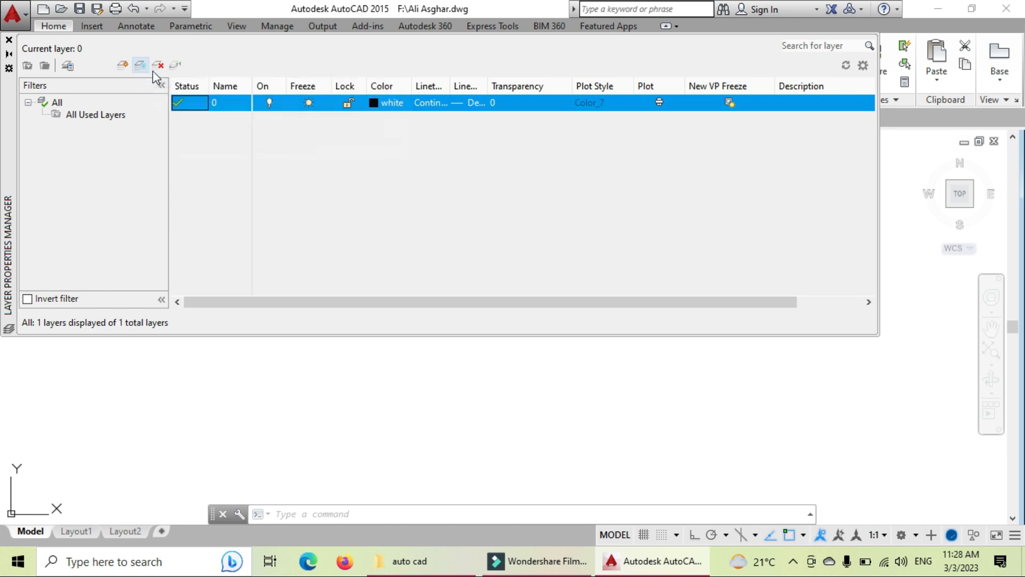
# Step: Add a layer named wall with blue colour index 152, and widen the Linetype column
pyautogui.click(124, 66)
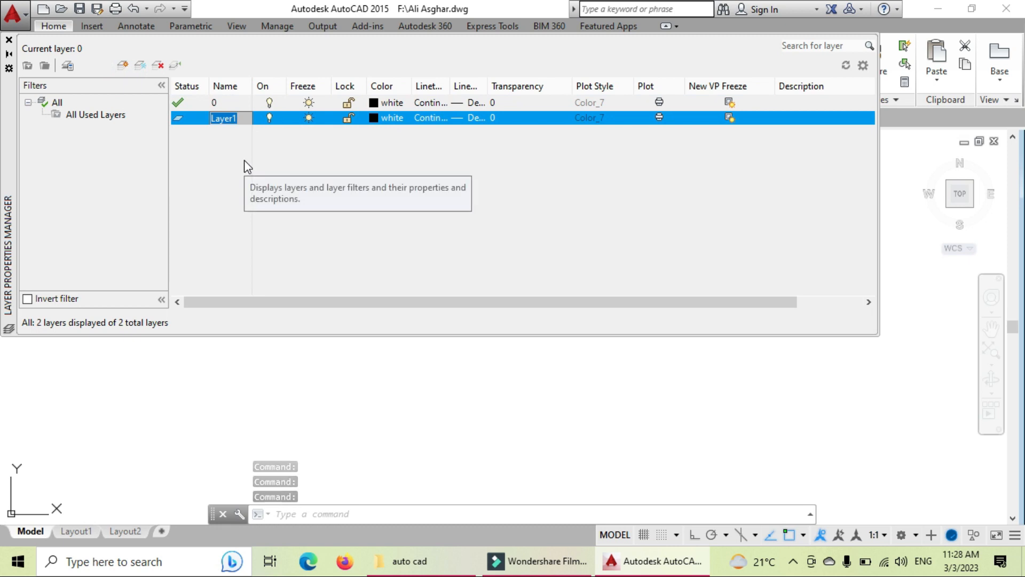
pyautogui.write('wall')
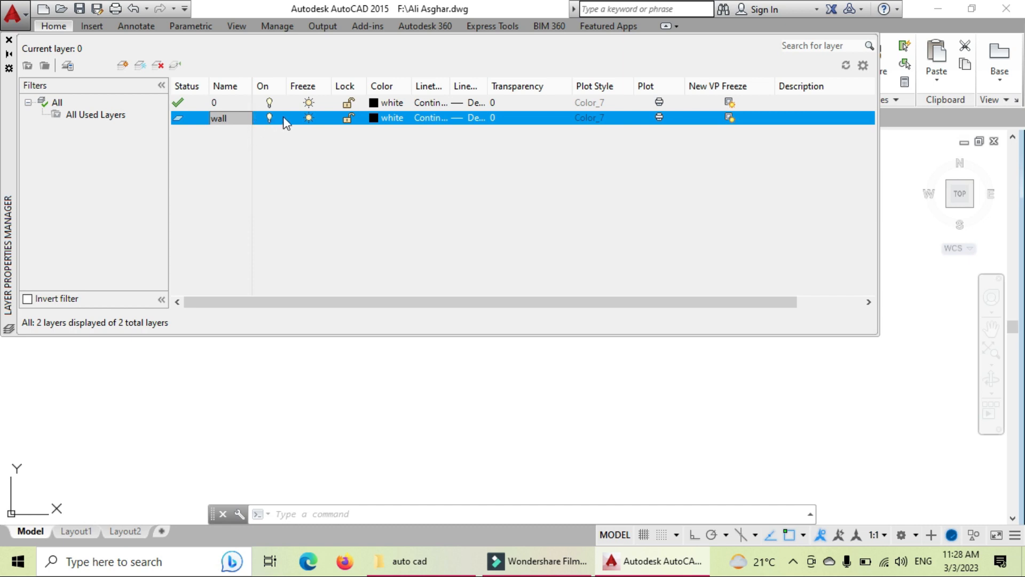
pyautogui.click(374, 119)
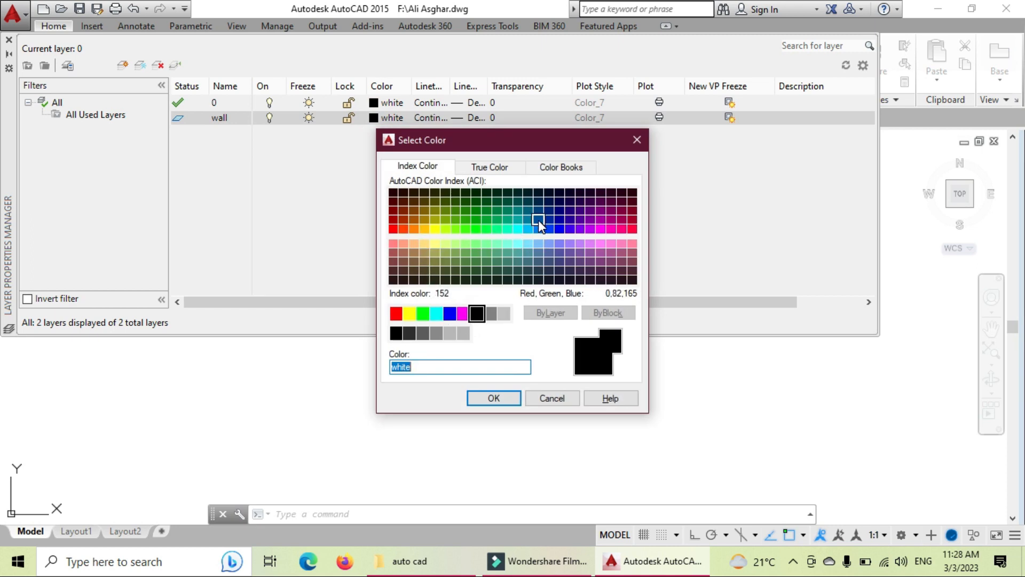
pyautogui.click(538, 220)
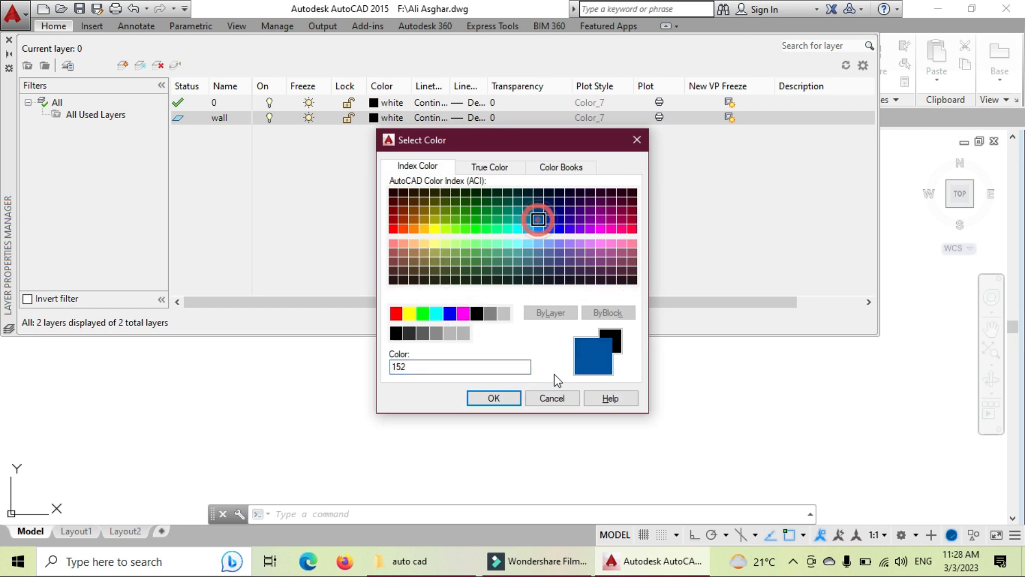
pyautogui.click(502, 399)
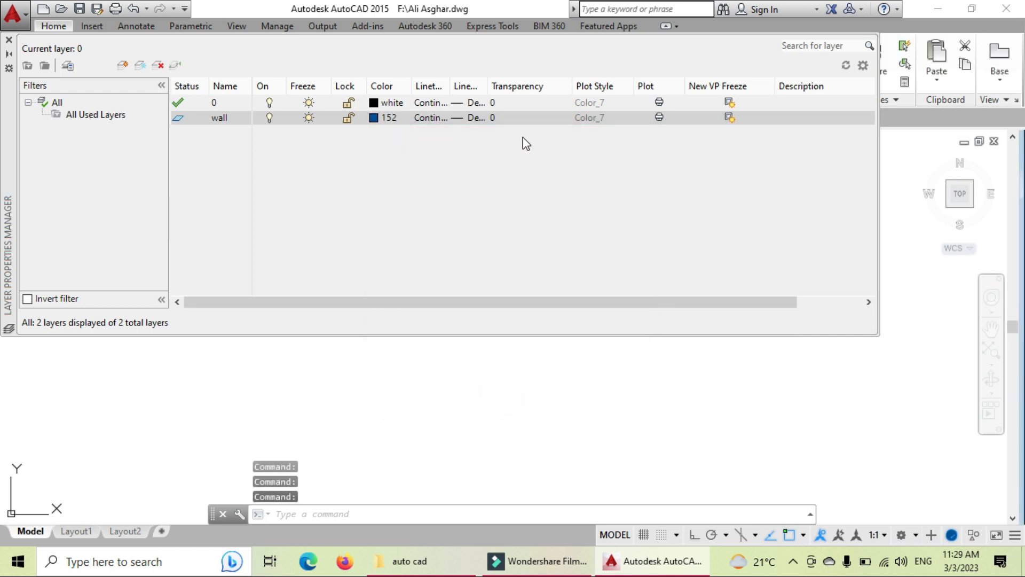
pyautogui.moveTo(455, 90); pyautogui.dragTo(566, 97)
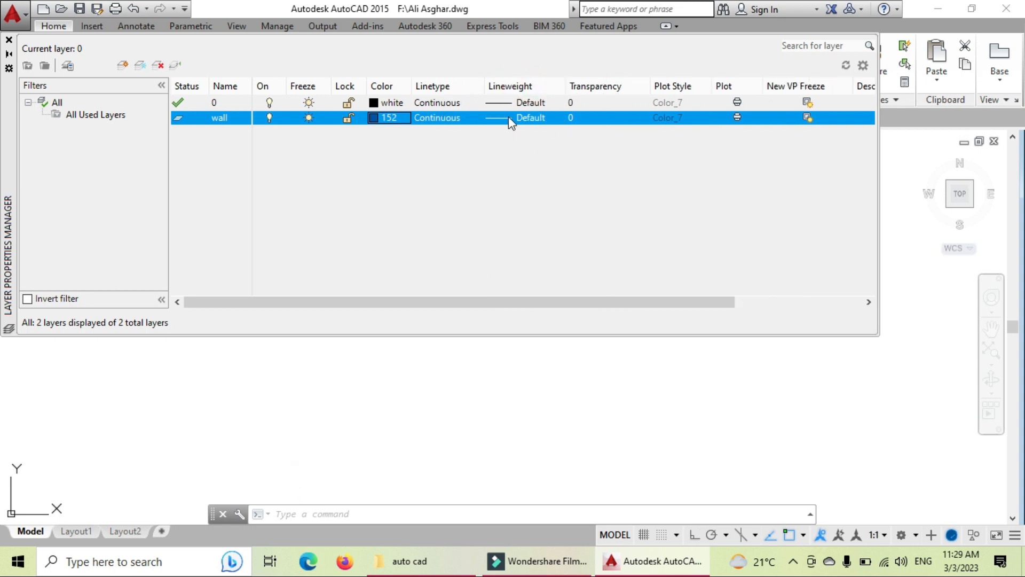
# Step: Browse the linetypes available to load, then cancel, keeping wall's linetype Continuous
pyautogui.click(441, 118)
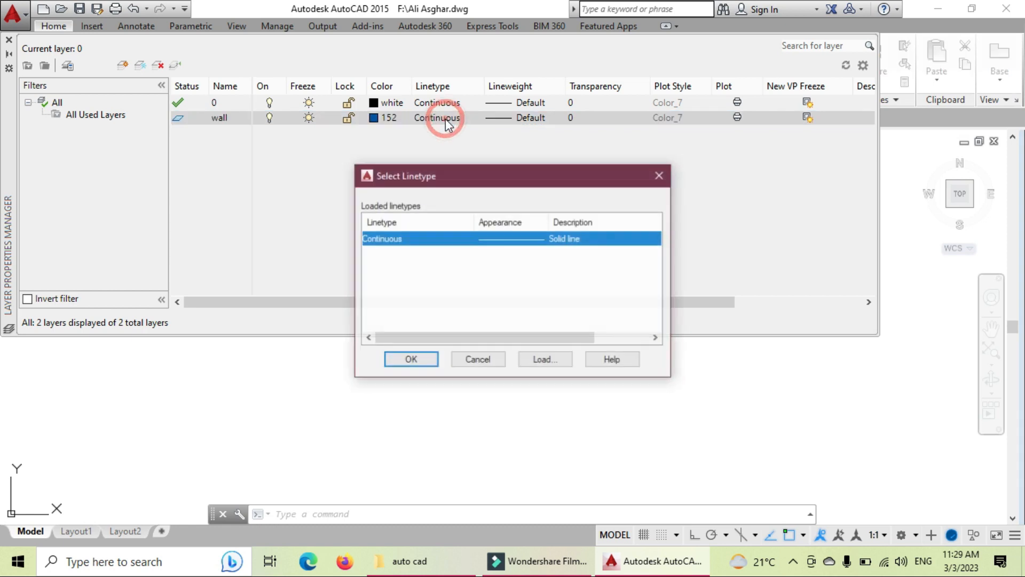
pyautogui.click(544, 360)
pyautogui.scroll(-5, 497, 267)
pyautogui.scroll(5, 521, 321)
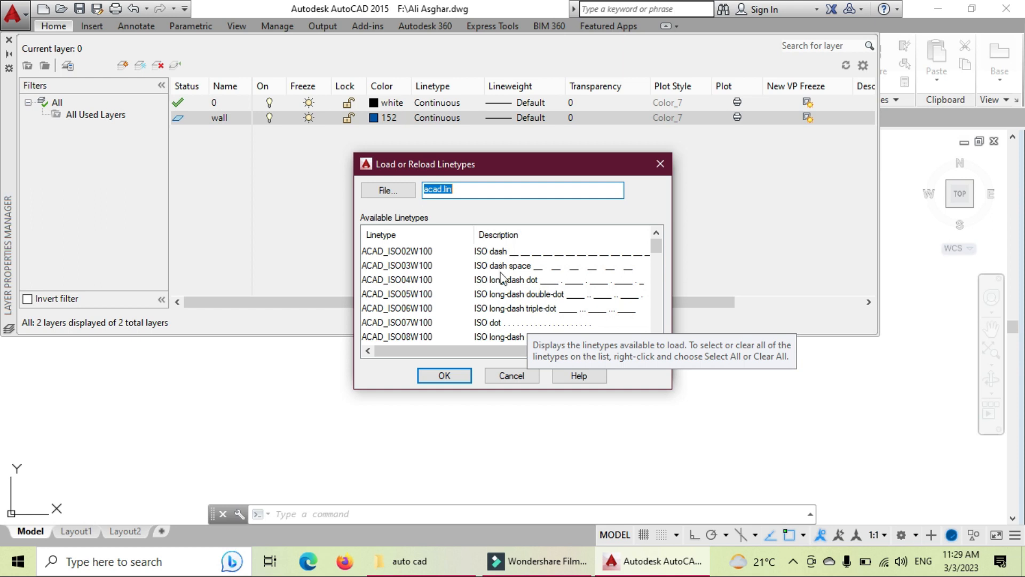
pyautogui.click(455, 377)
pyautogui.click(607, 227)
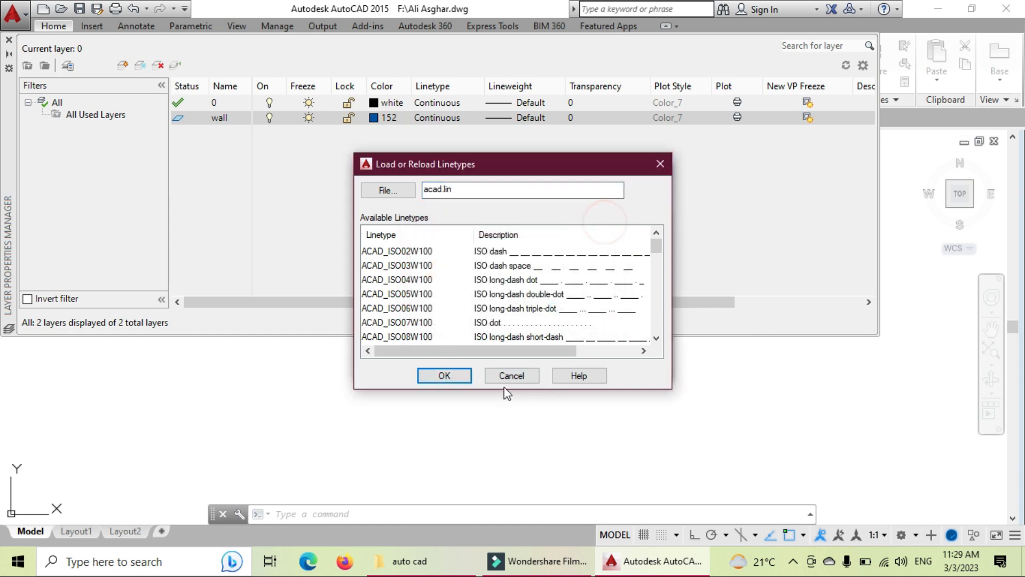
pyautogui.click(512, 376)
pyautogui.click(473, 357)
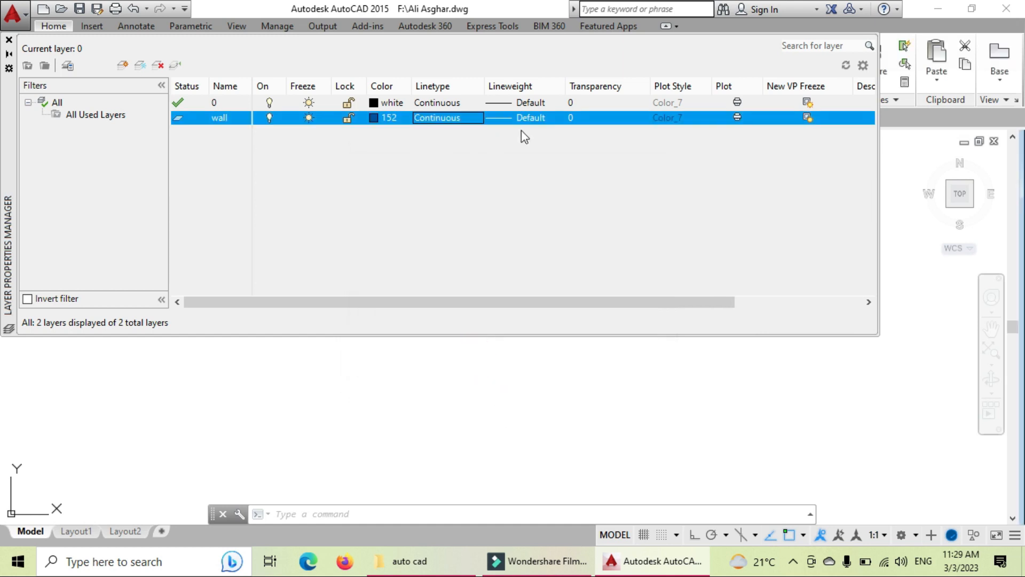
# Step: Check the wall layer's transparency values and leave transparency at 0
pyautogui.click(575, 113)
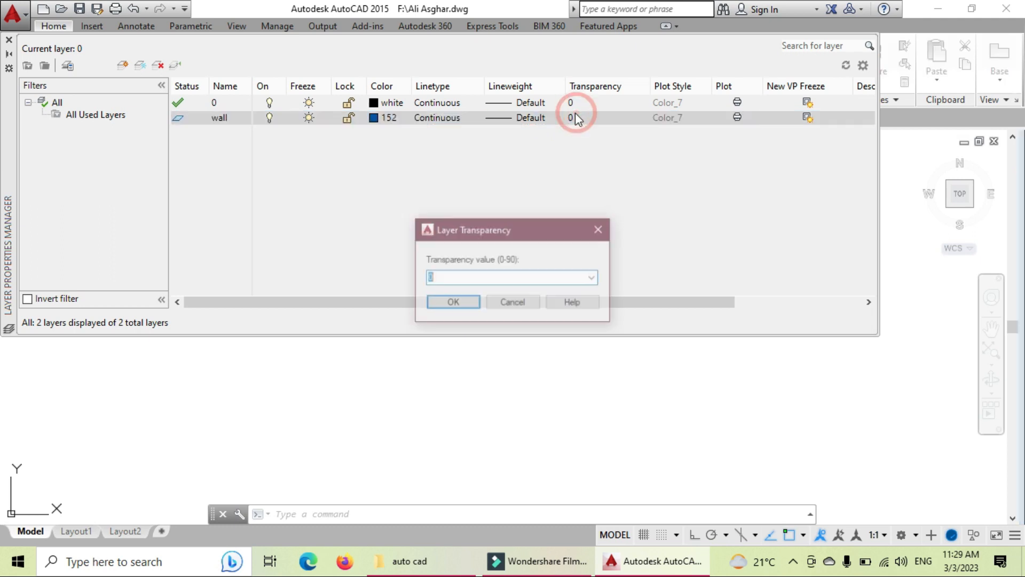
pyautogui.click(593, 277)
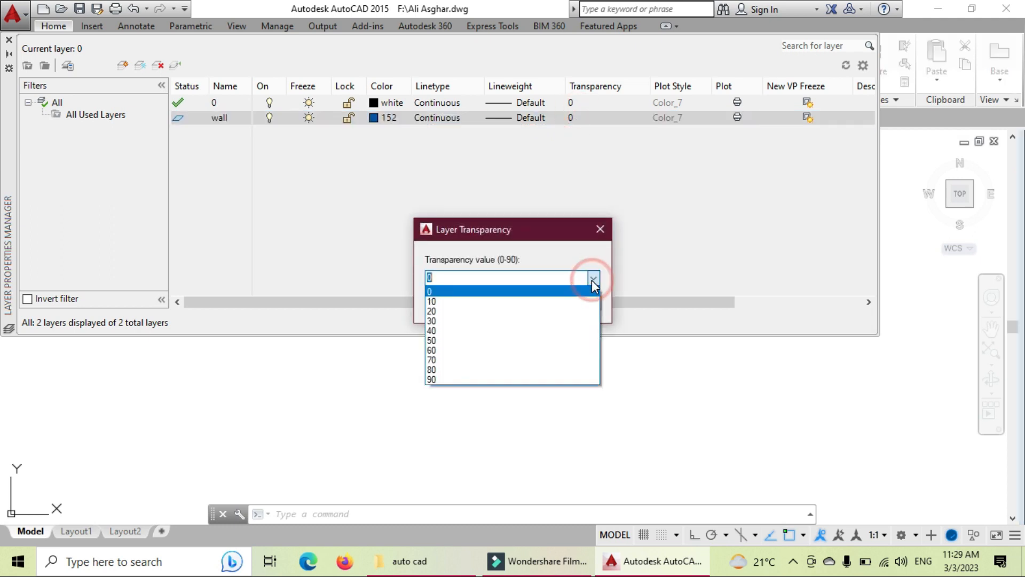
pyautogui.click(601, 229)
pyautogui.click(600, 229)
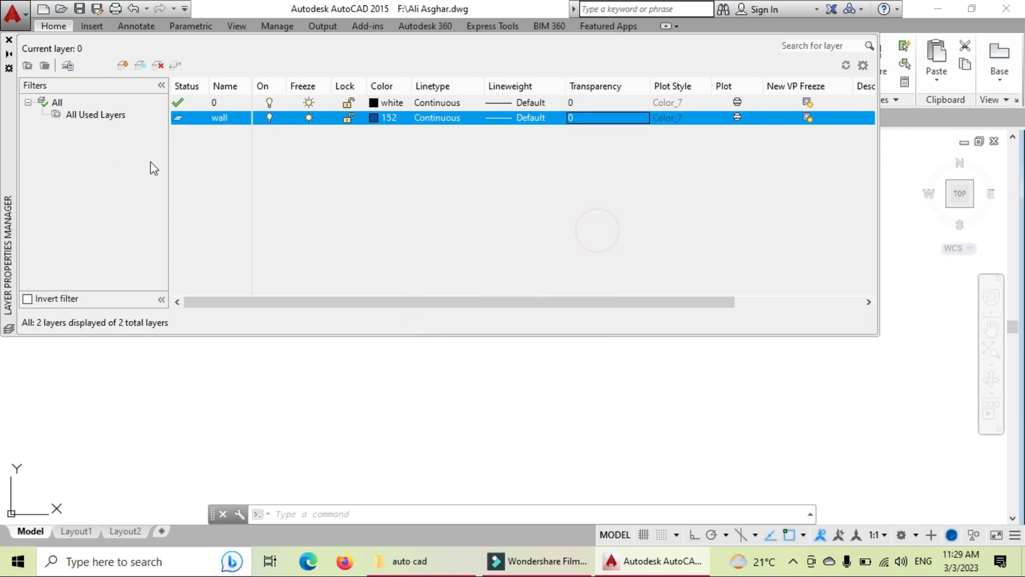
# Step: Add a layer named window with yellow colour 50
pyautogui.click(123, 70)
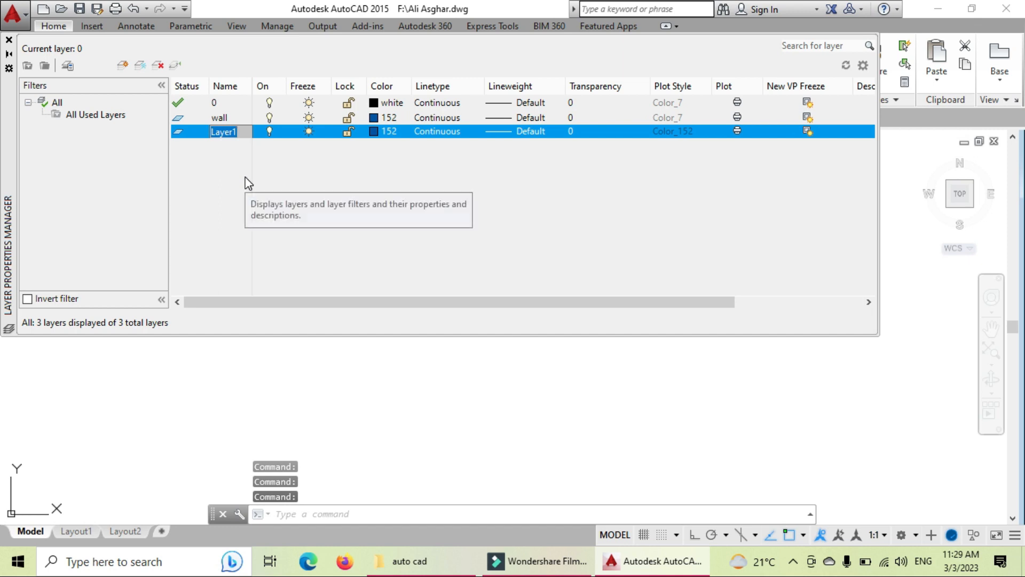
pyautogui.write('window')
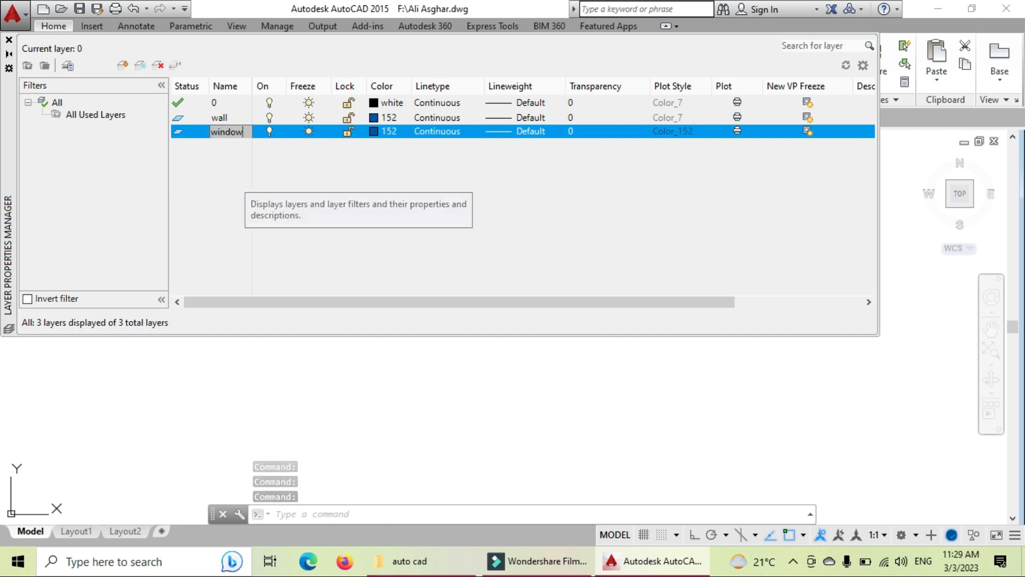
pyautogui.click(374, 131)
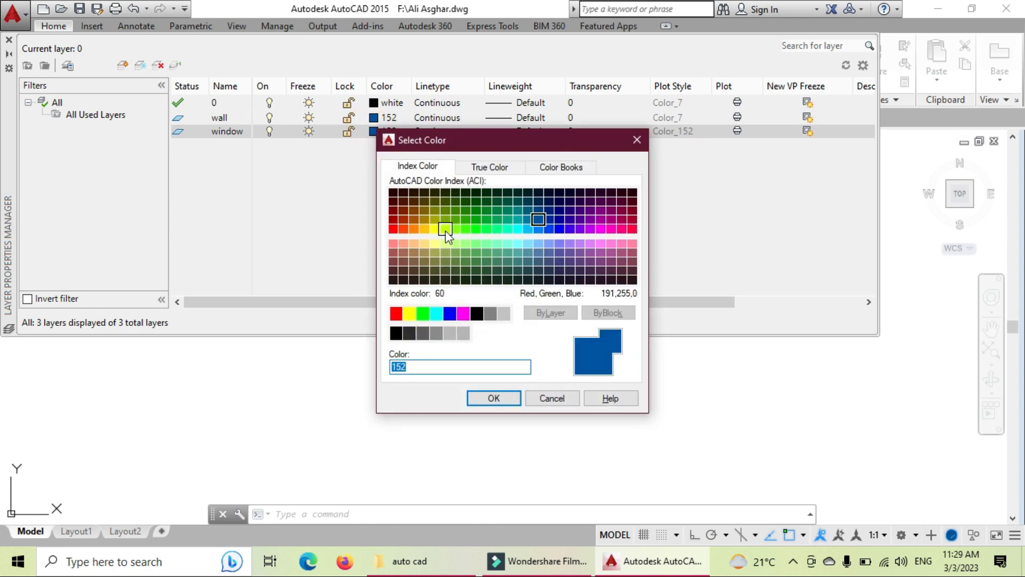
pyautogui.click(435, 230)
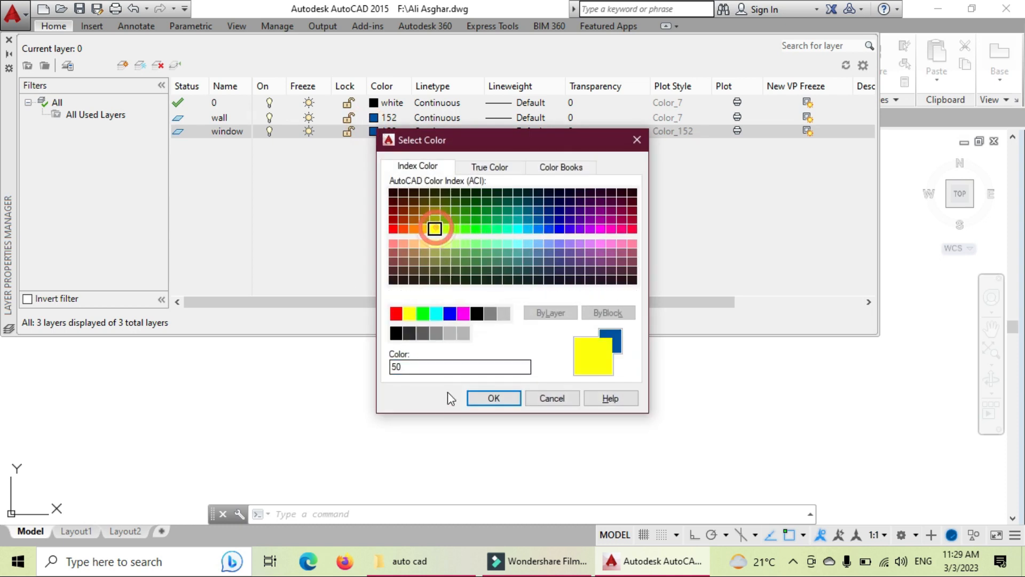
pyautogui.click(496, 396)
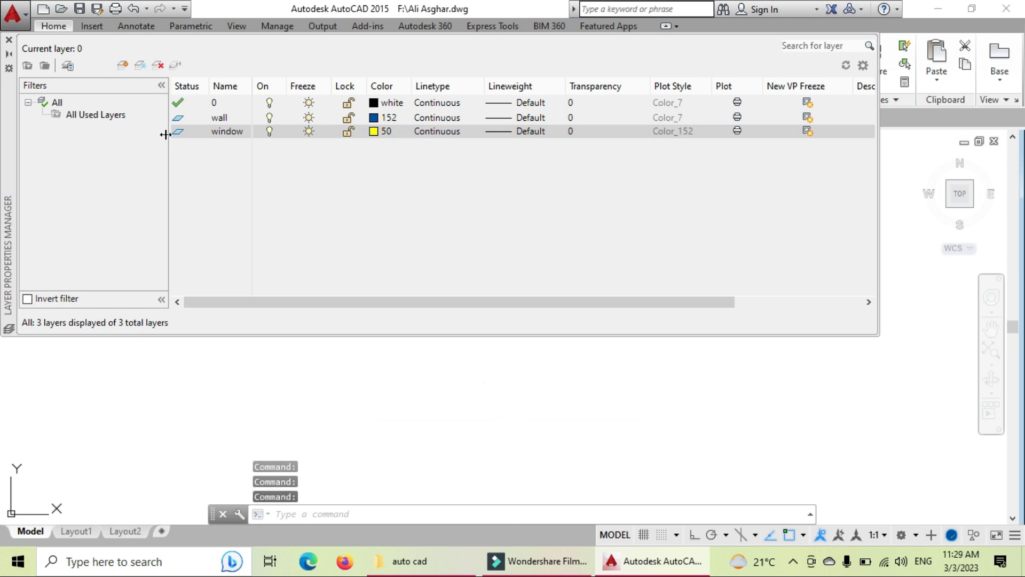
# Step: Add a layer named Door with red colour 10
pyautogui.click(140, 66)
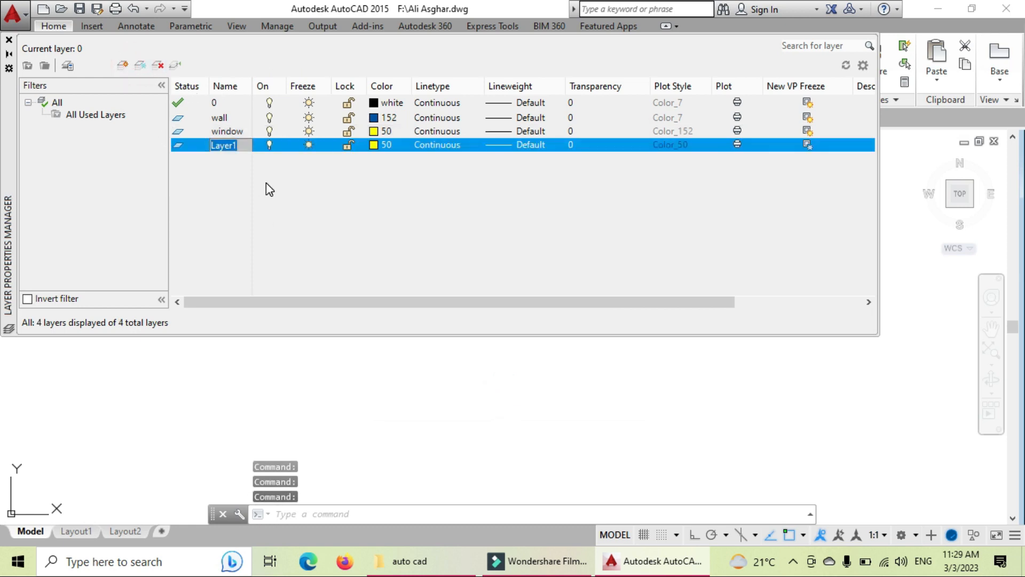
pyautogui.write('Door')
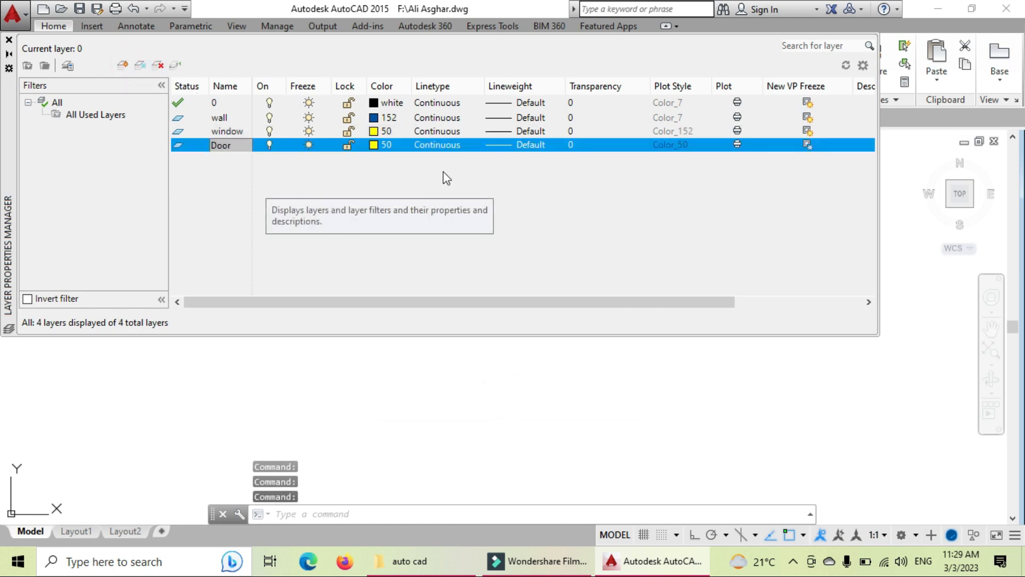
pyautogui.click(385, 145)
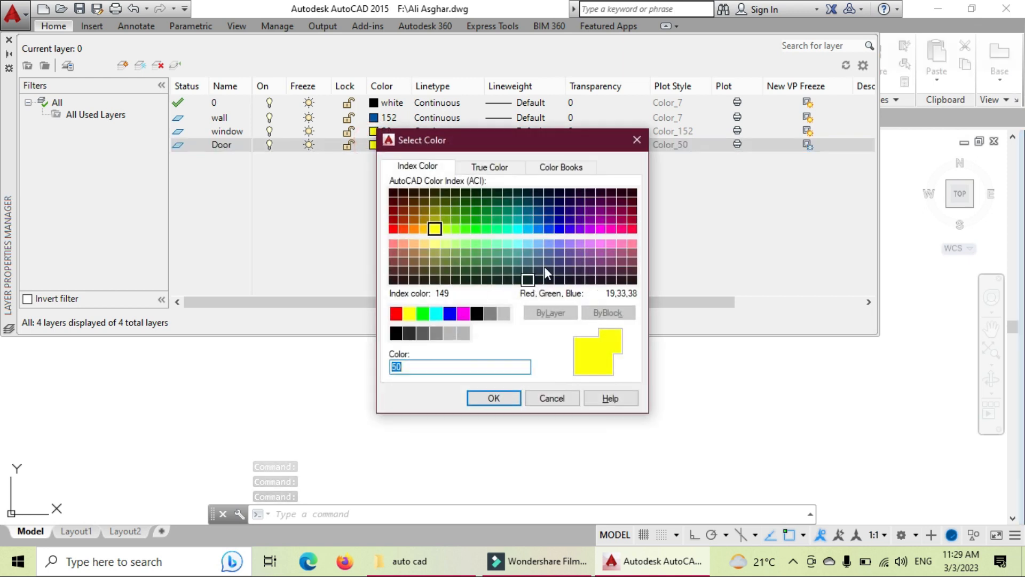
pyautogui.click(394, 229)
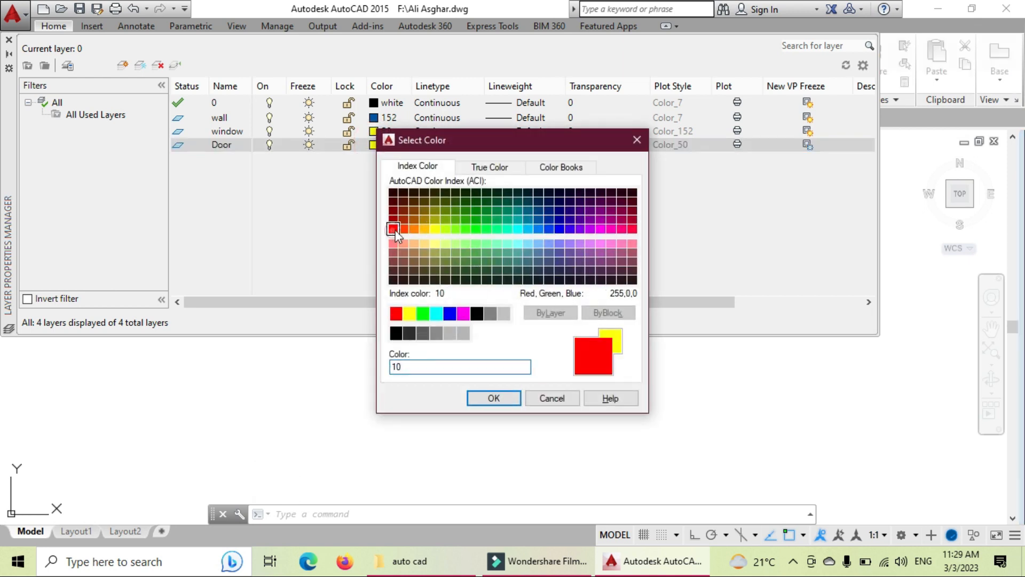
pyautogui.click(488, 398)
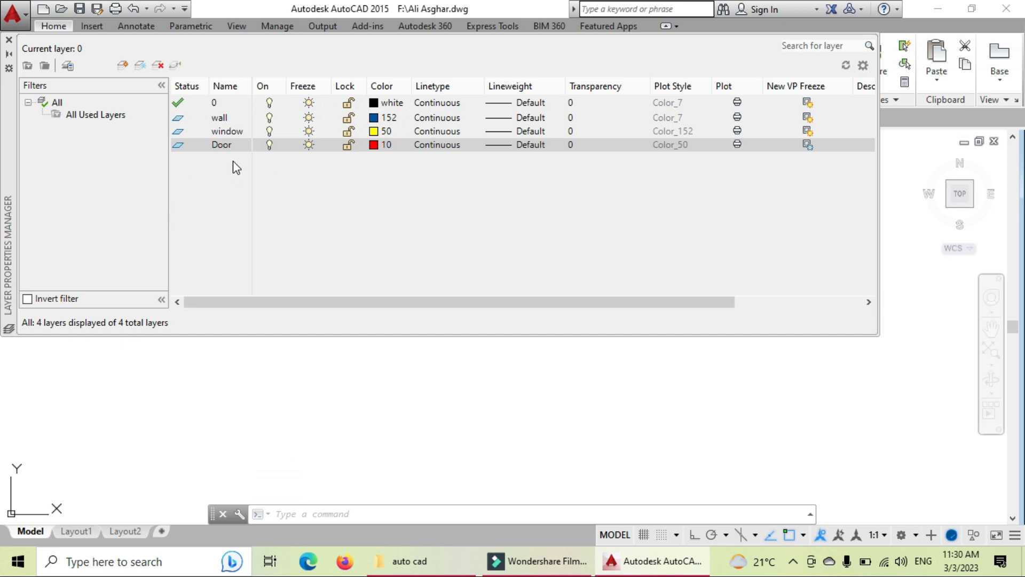
# Step: Add a layer named shade with colour 120
pyautogui.click(140, 65)
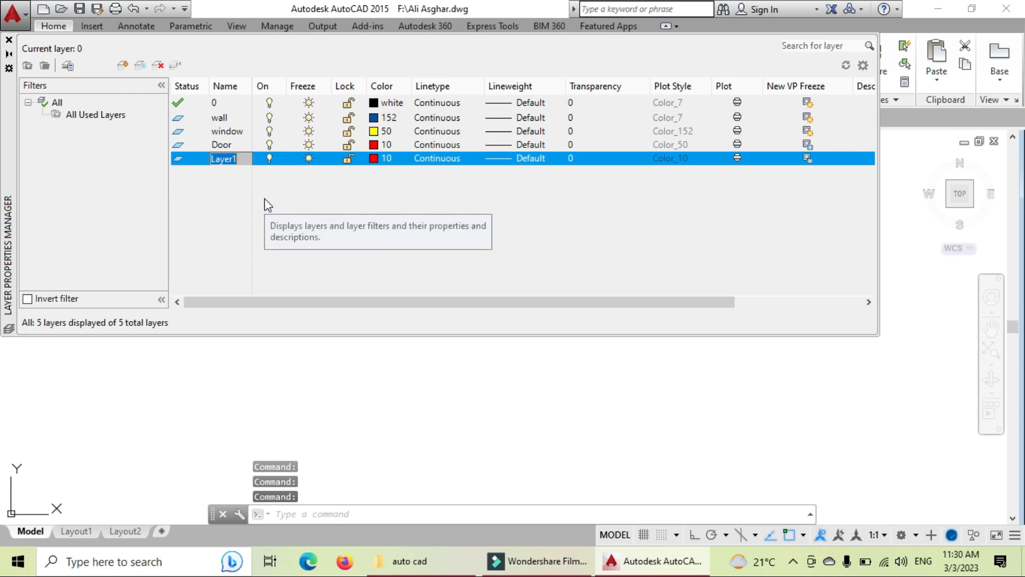
pyautogui.write('shad')
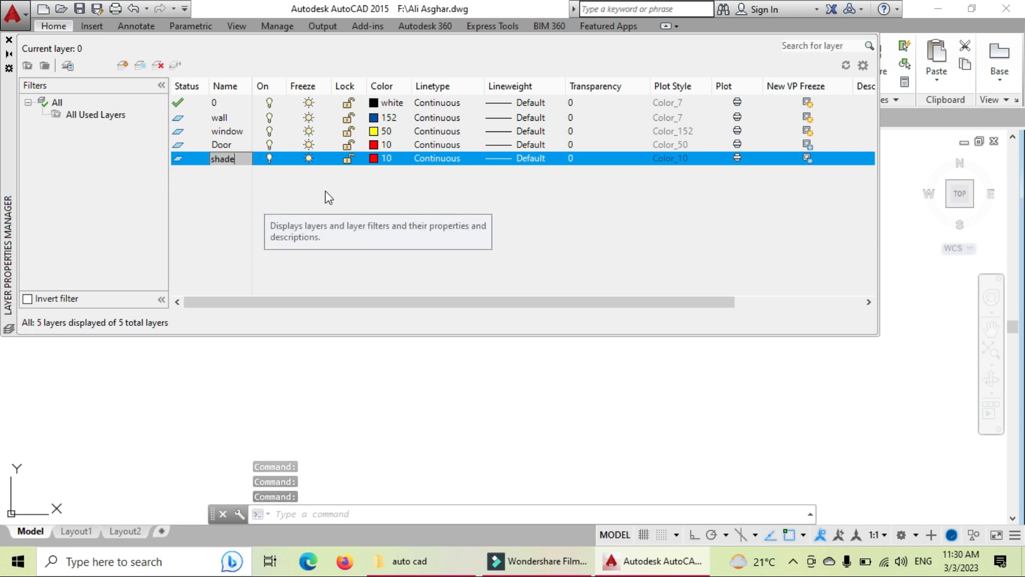
pyautogui.write('e')
pyautogui.click(373, 157)
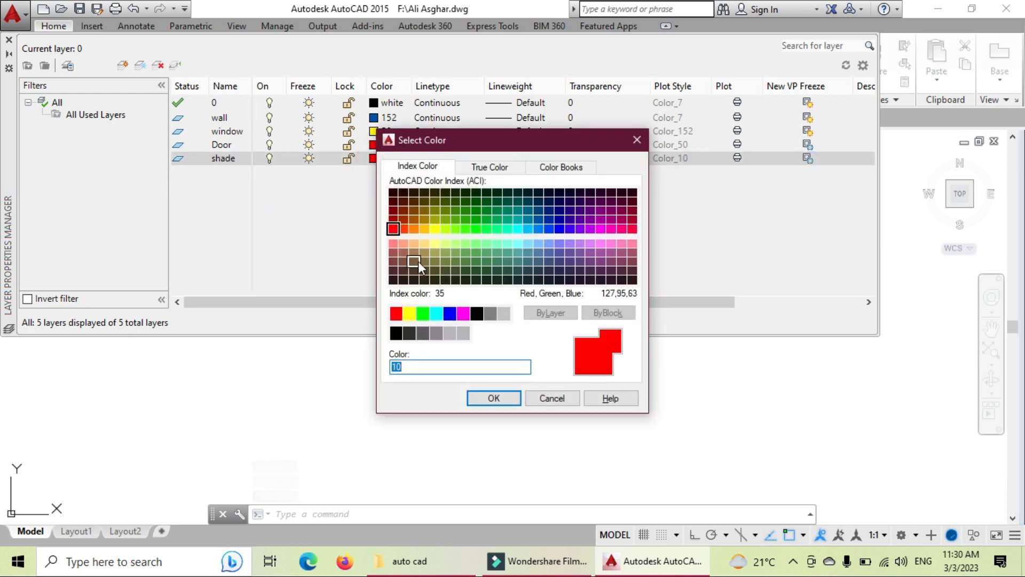
pyautogui.click(508, 229)
pyautogui.click(494, 398)
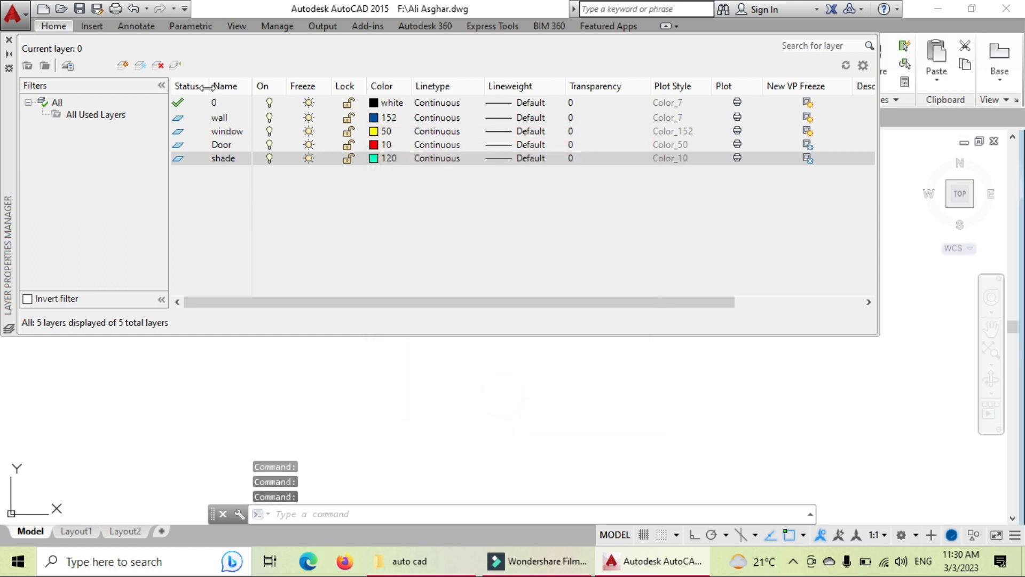
# Step: Add a layer named Veranda with light yellow colour 51
pyautogui.click(139, 64)
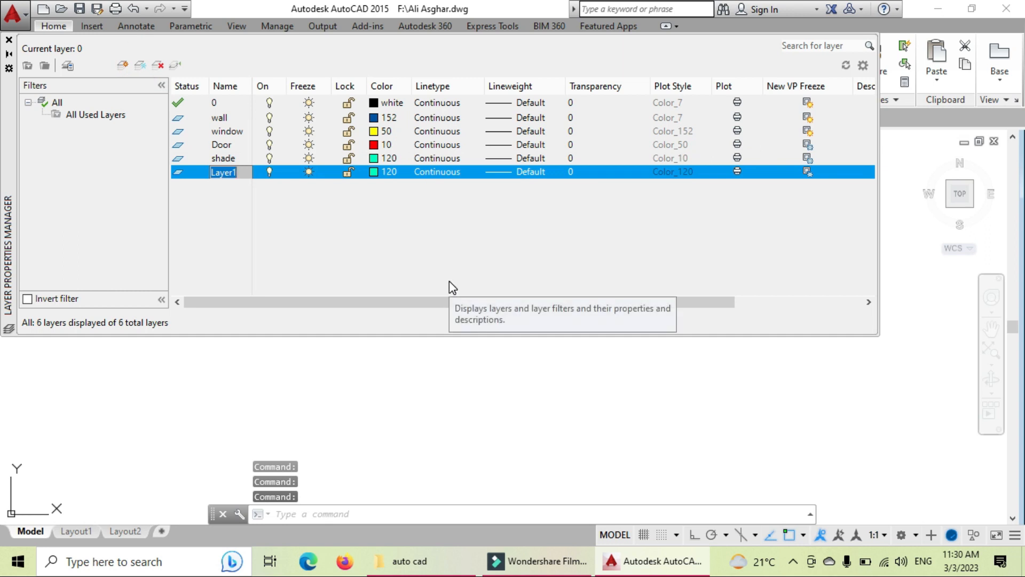
pyautogui.write('Veranda')
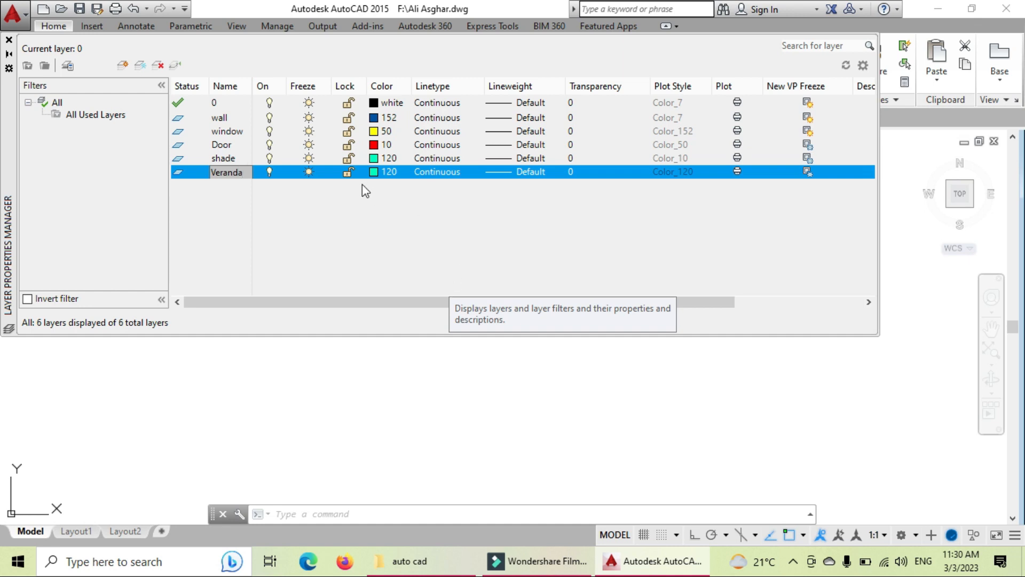
pyautogui.click(372, 173)
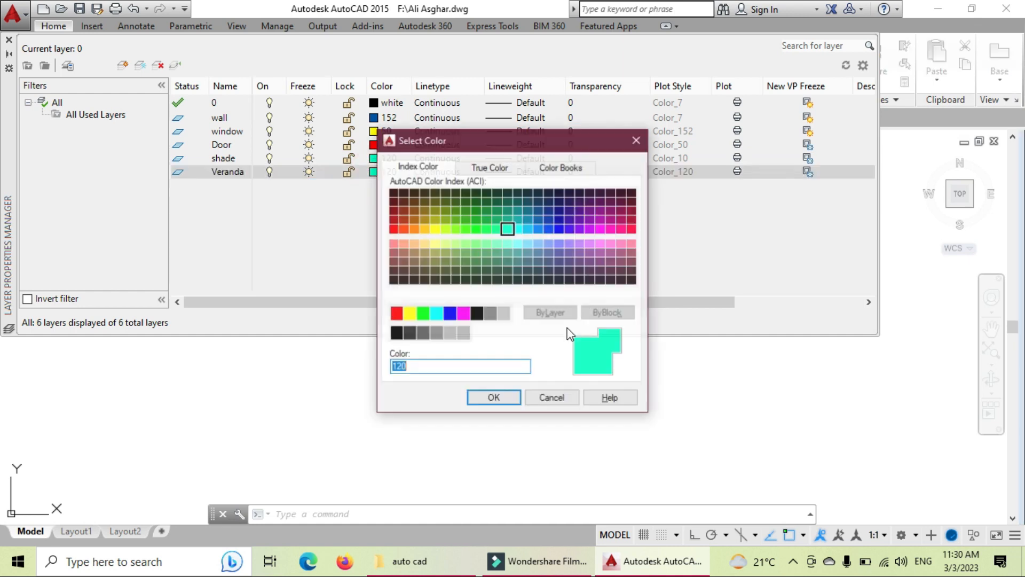
pyautogui.click(433, 243)
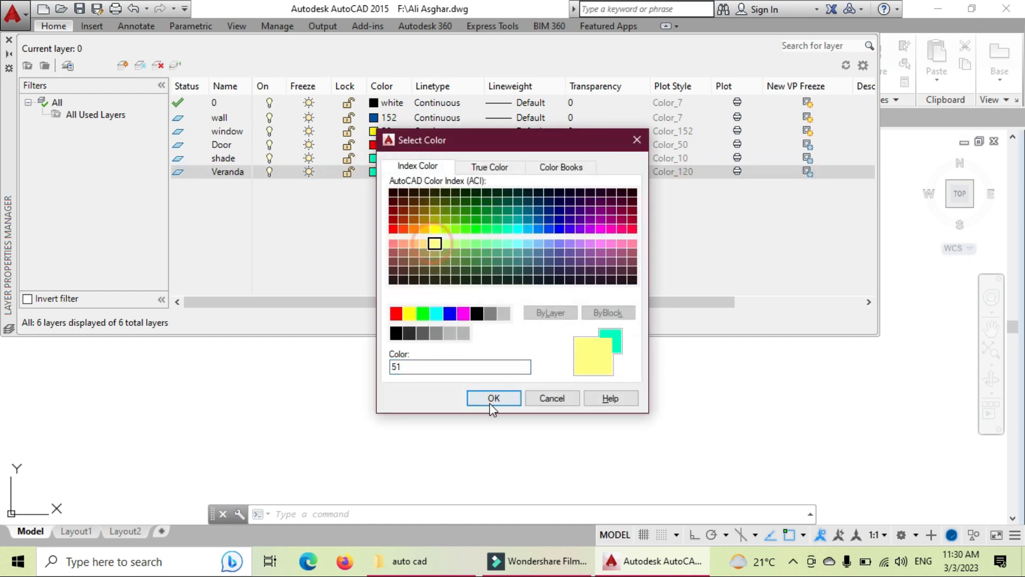
pyautogui.click(492, 398)
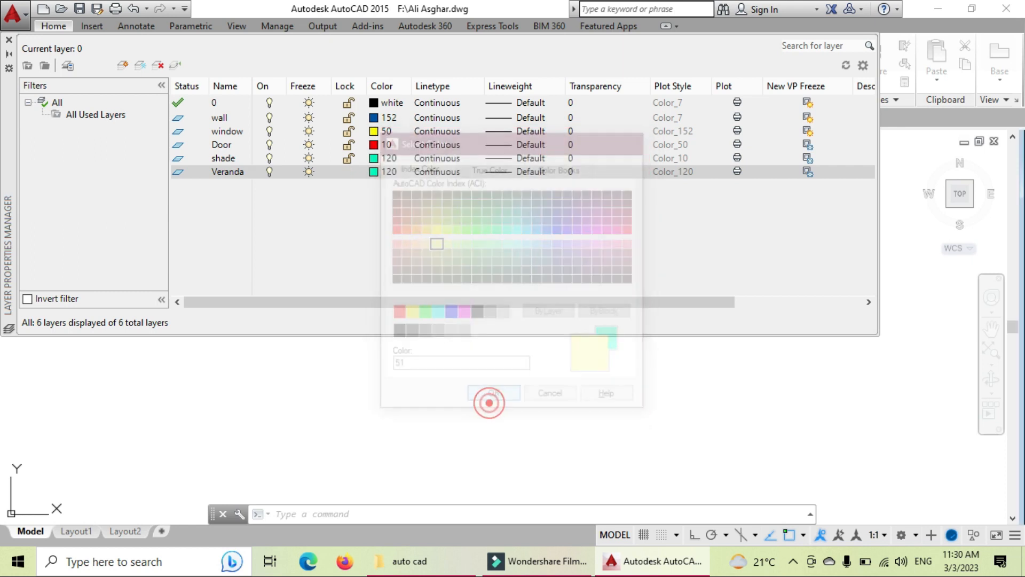
# Step: Add a layer named Text, changing its colour from 154 to olive 65
pyautogui.click(141, 67)
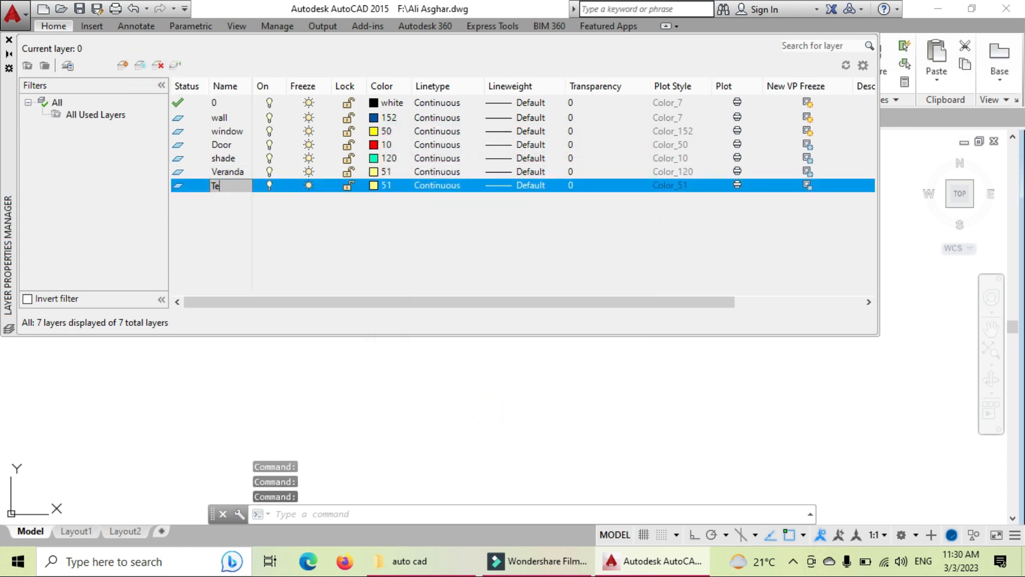
pyautogui.write('Text')
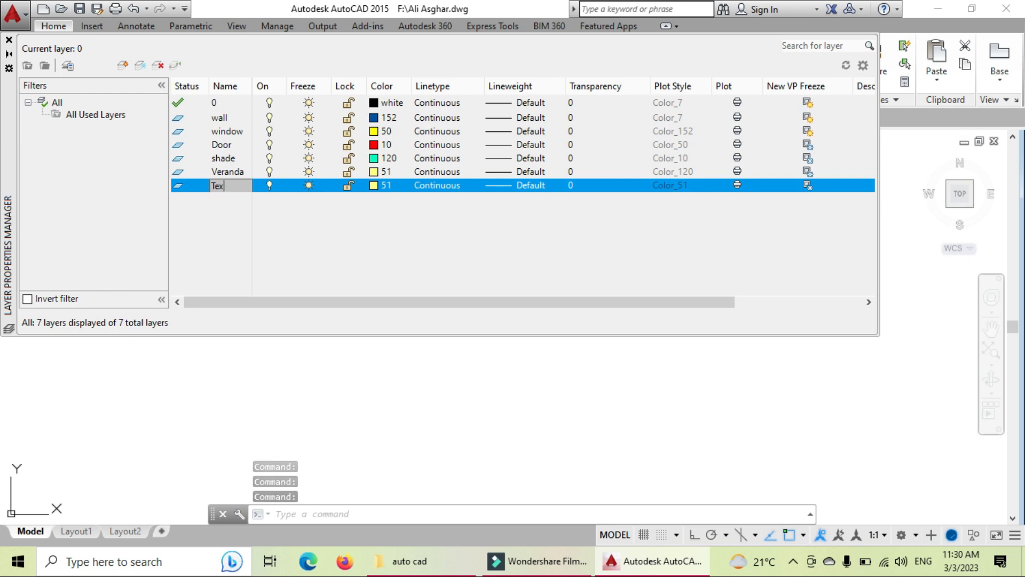
pyautogui.click(381, 187)
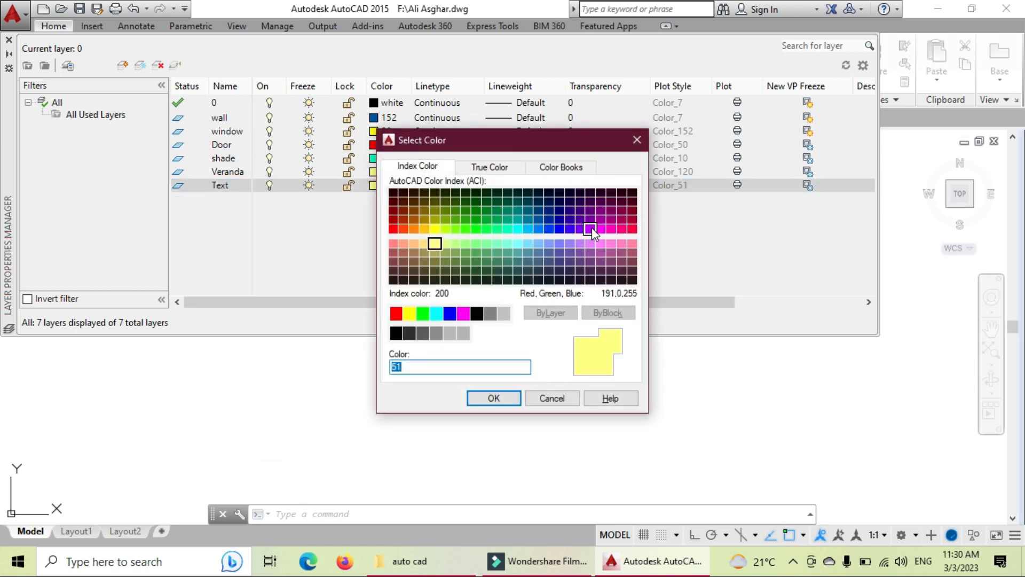
pyautogui.click(539, 211)
pyautogui.click(494, 398)
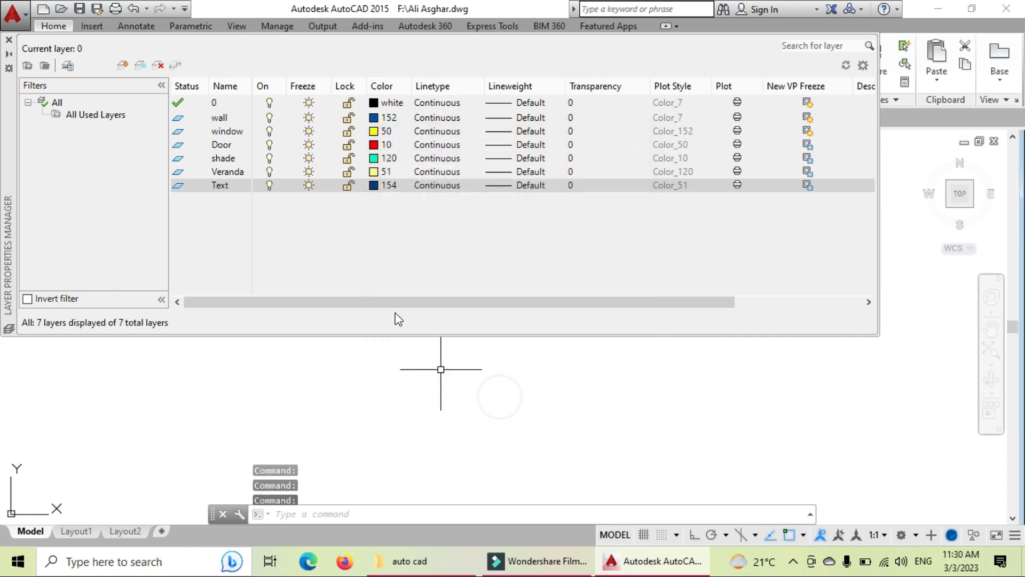
pyautogui.click(374, 185)
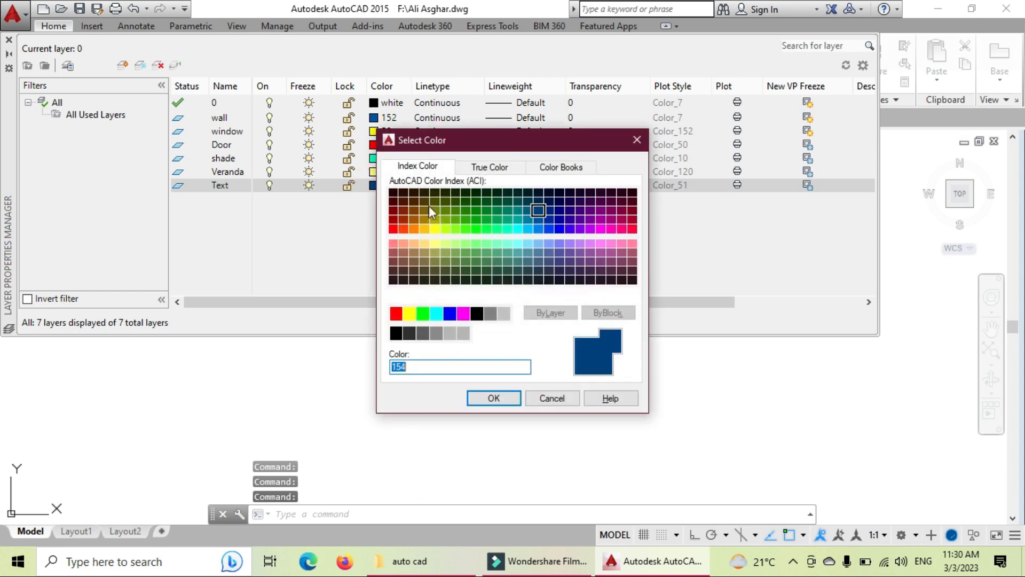
pyautogui.click(445, 264)
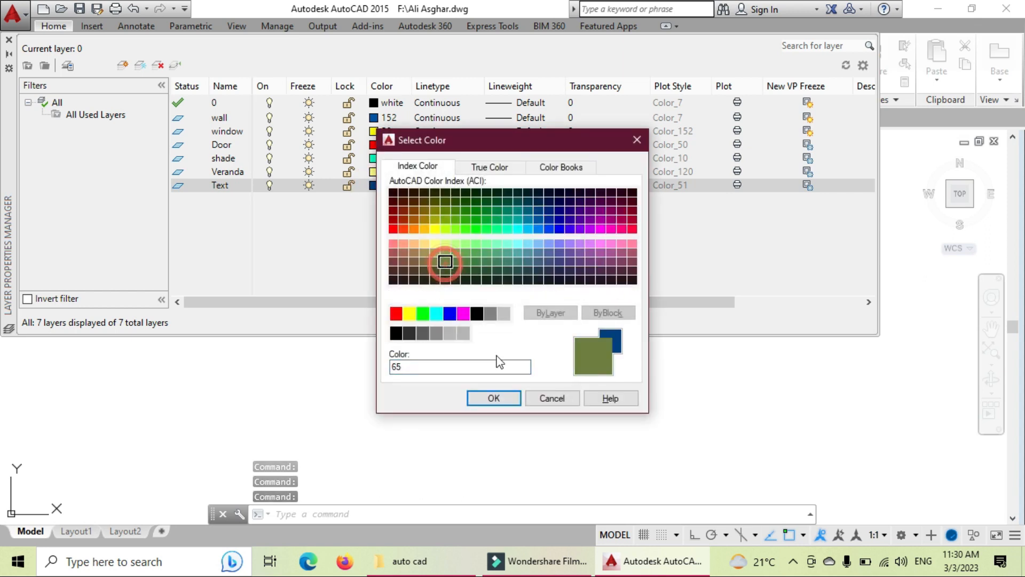
pyautogui.click(491, 398)
# Step: Add a layer named Di with bright green colour 70, plus one more new layer
pyautogui.click(140, 65)
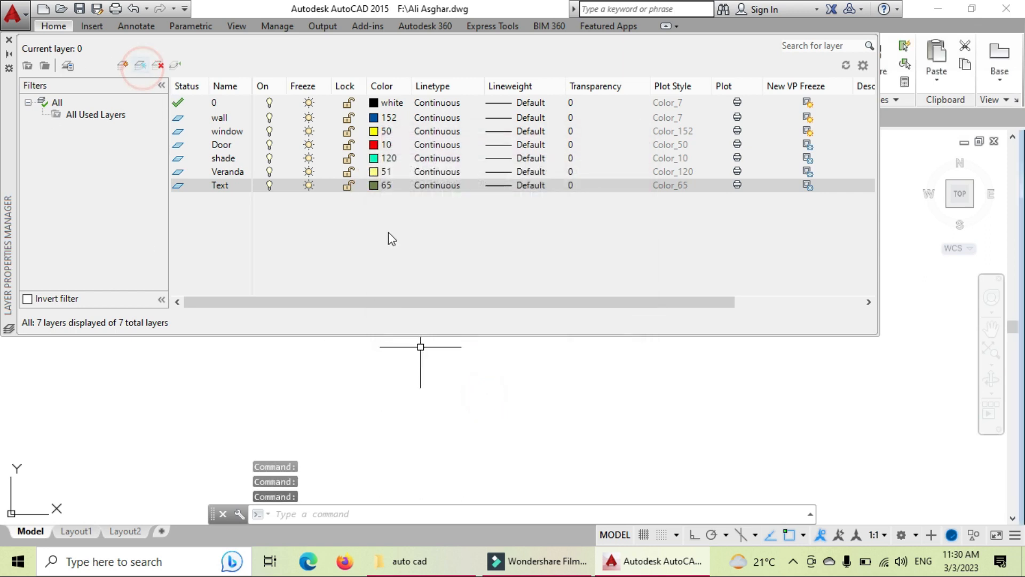
pyautogui.write('Di')
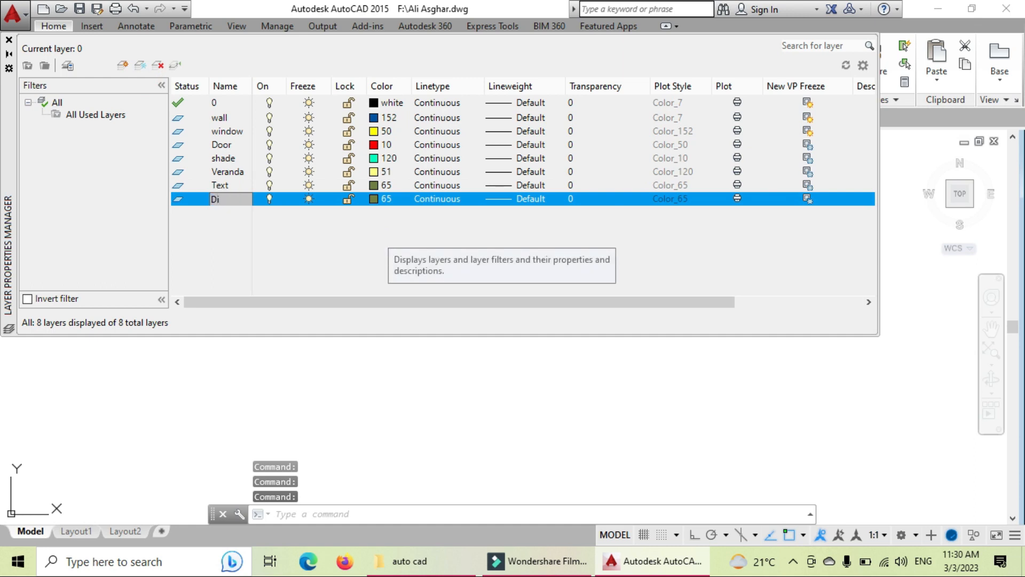
pyautogui.click(373, 198)
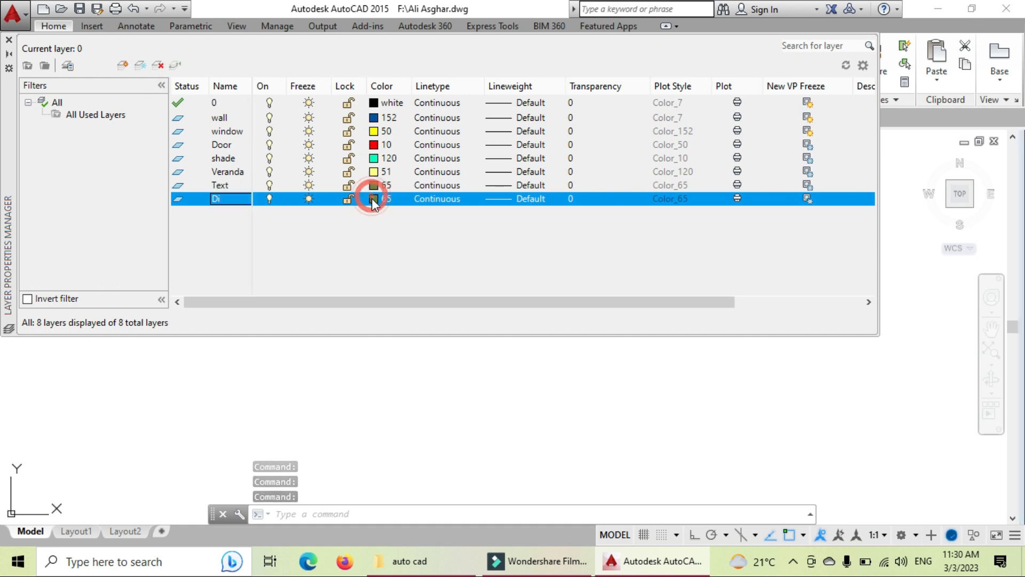
pyautogui.click(455, 229)
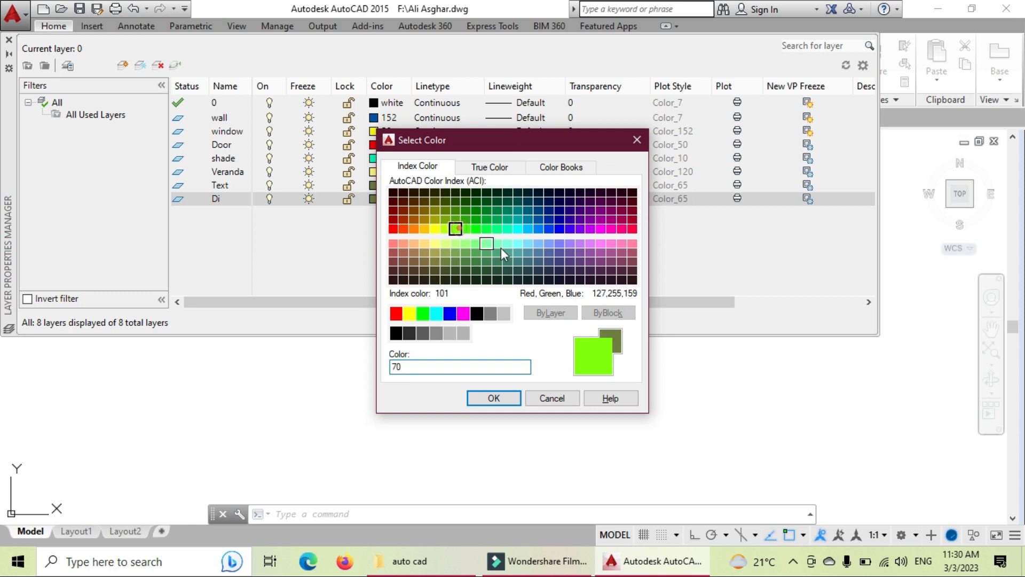
pyautogui.click(493, 398)
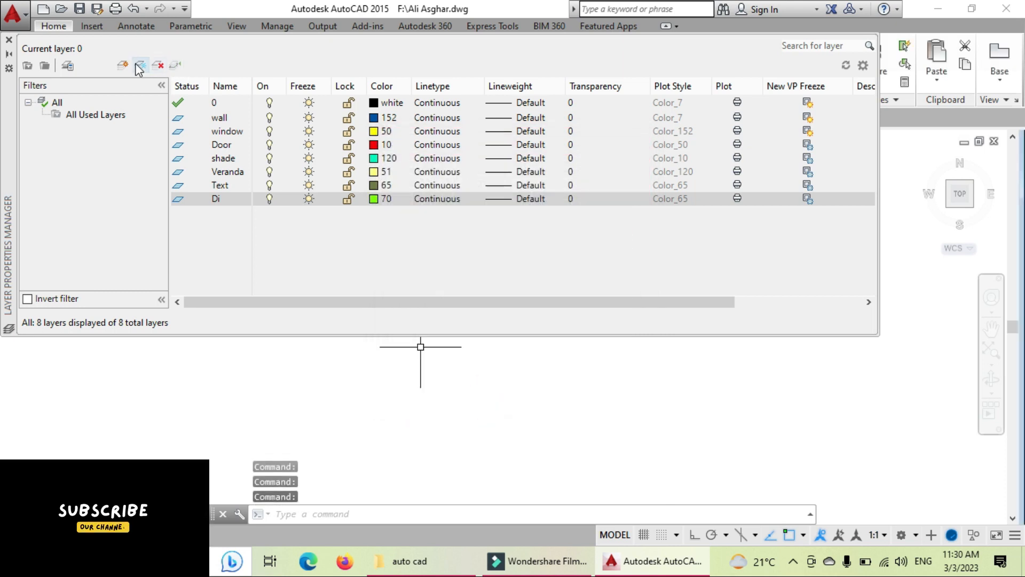
pyautogui.hotkey('alt', 'n')
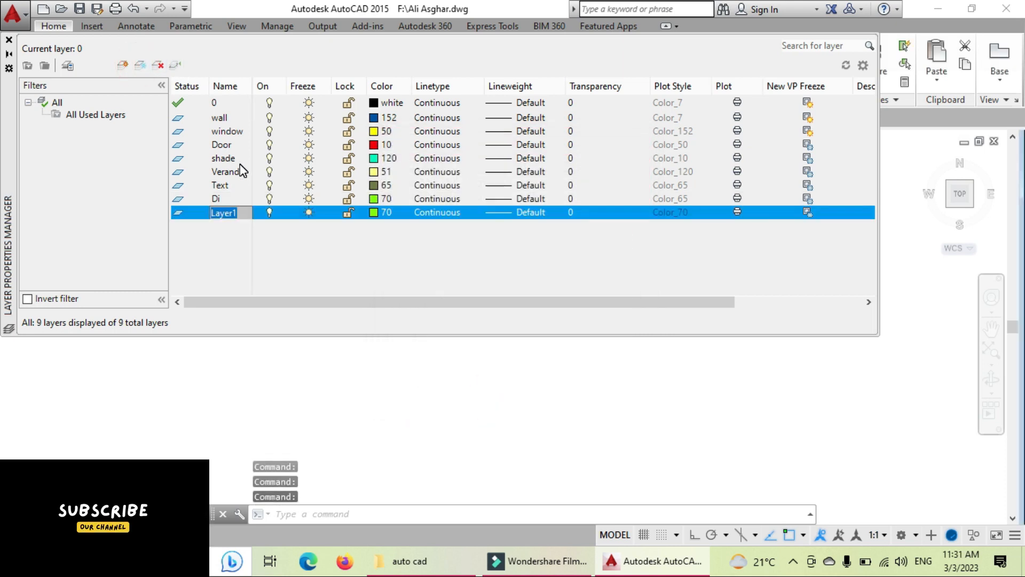
# Step: Name the new layer Col and give it orange colour 30
pyautogui.write('Col')
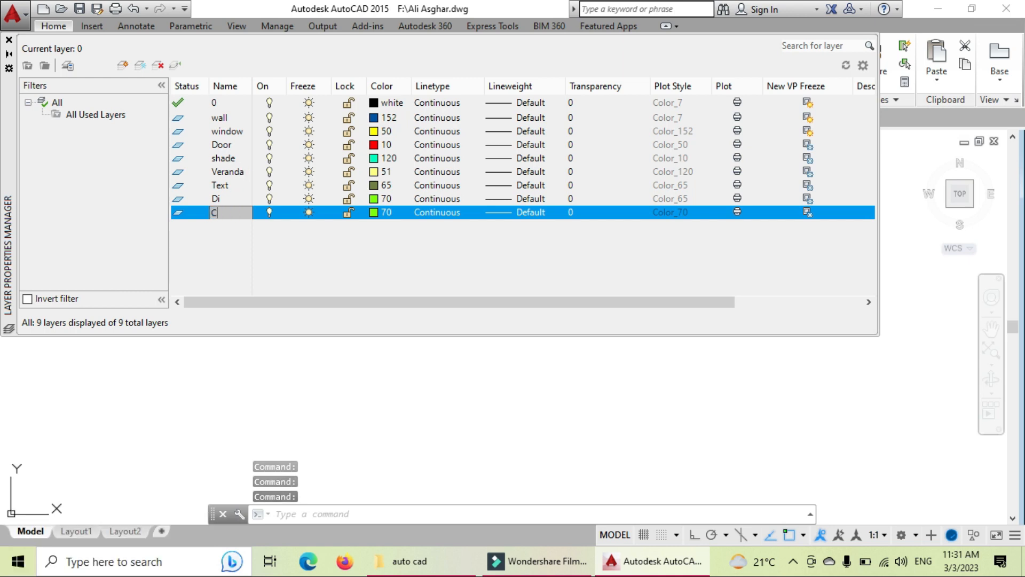
pyautogui.click(381, 213)
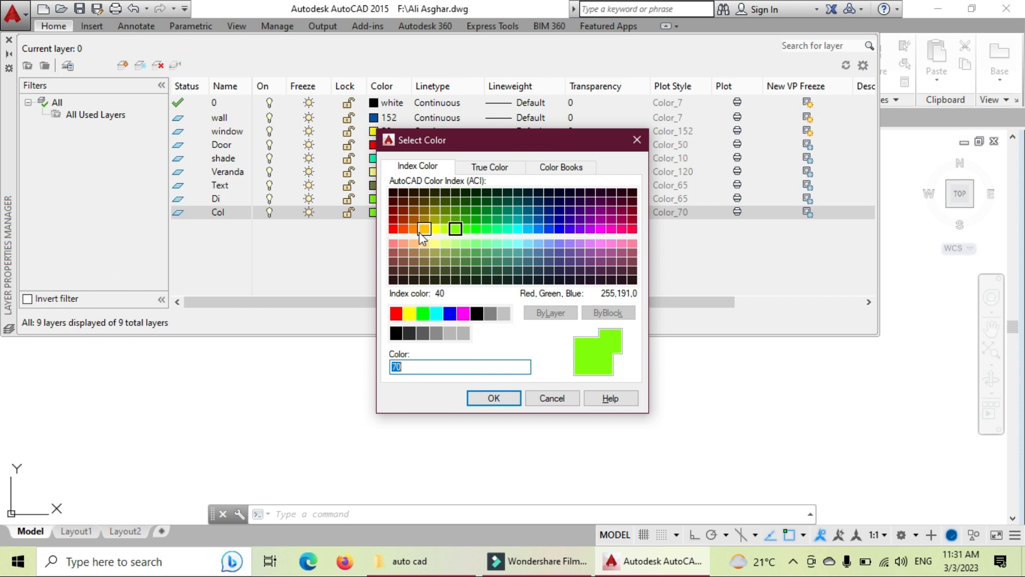
pyautogui.click(415, 229)
pyautogui.click(479, 399)
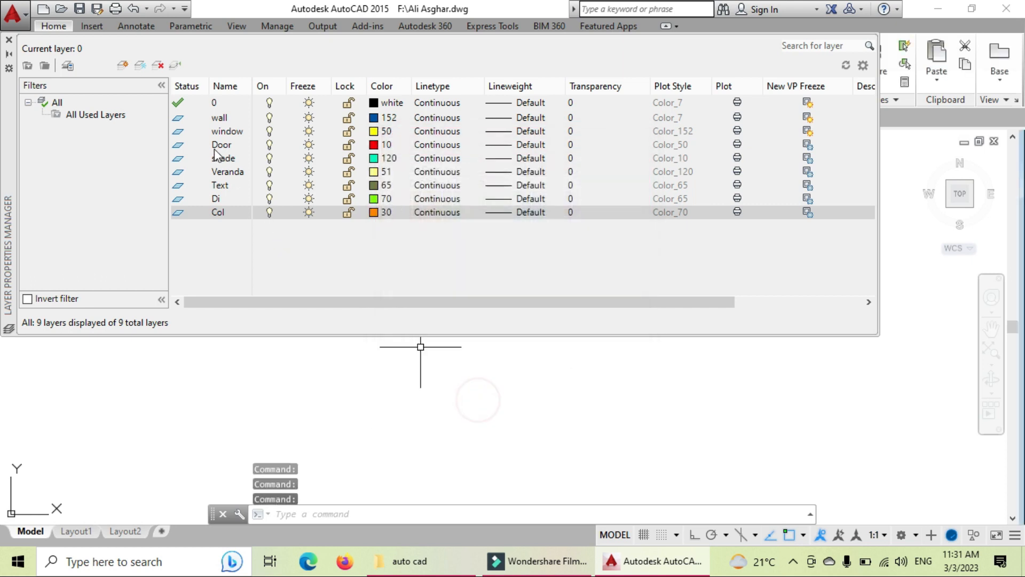
# Step: Add another layer named Roof with purple colour 225
pyautogui.click(144, 67)
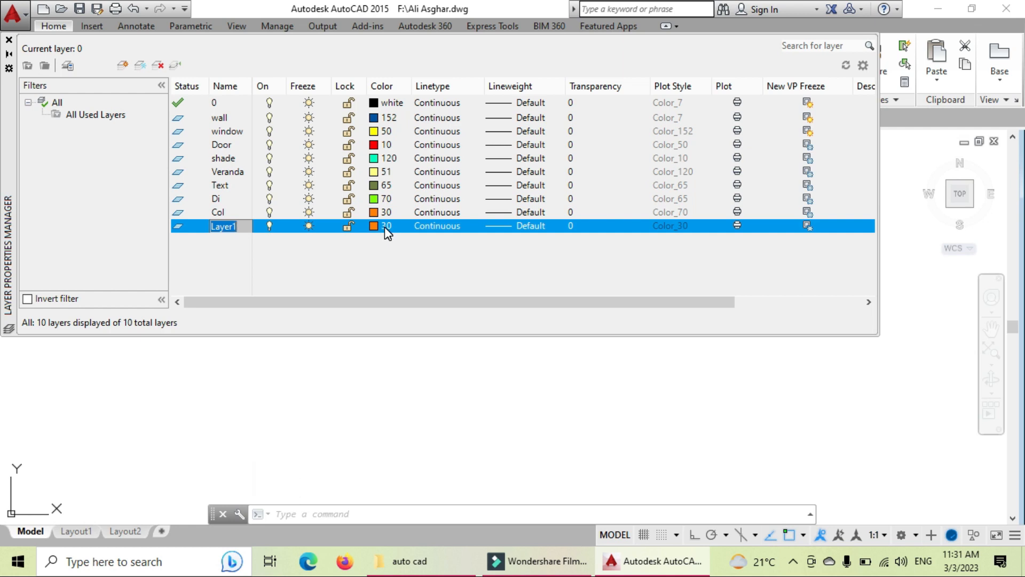
pyautogui.write('Roof')
pyautogui.click(375, 229)
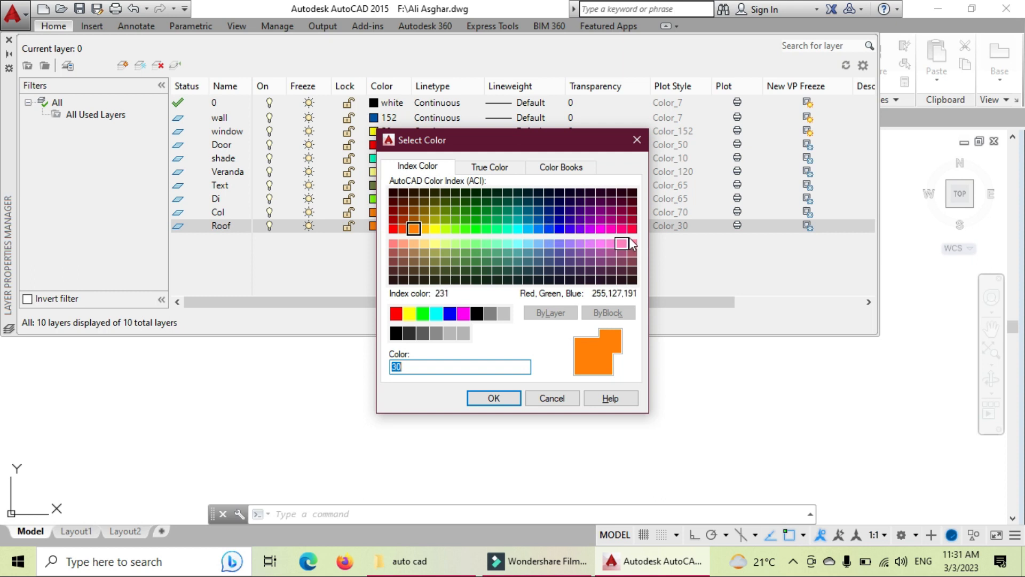
pyautogui.click(617, 259)
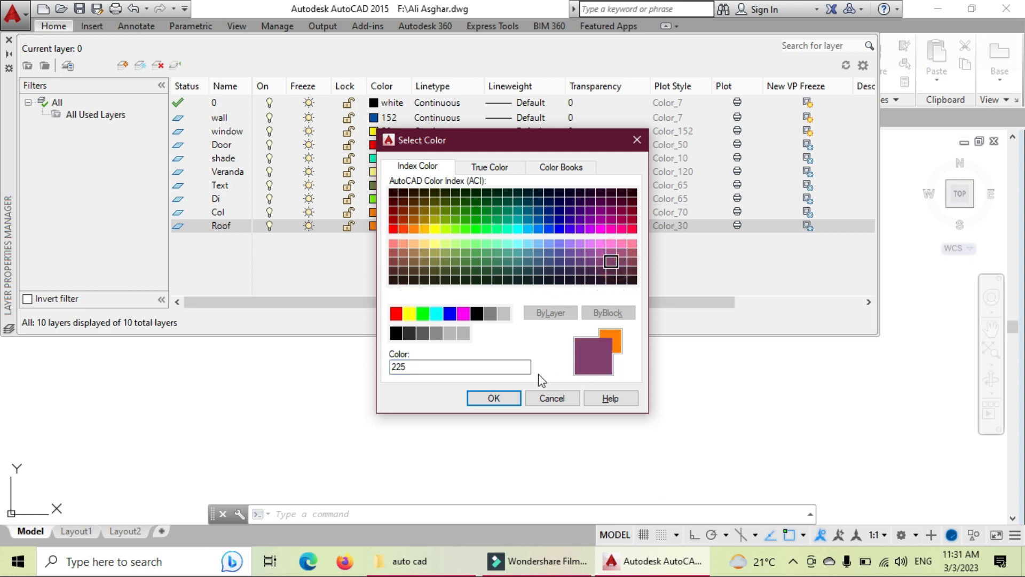
pyautogui.click(493, 400)
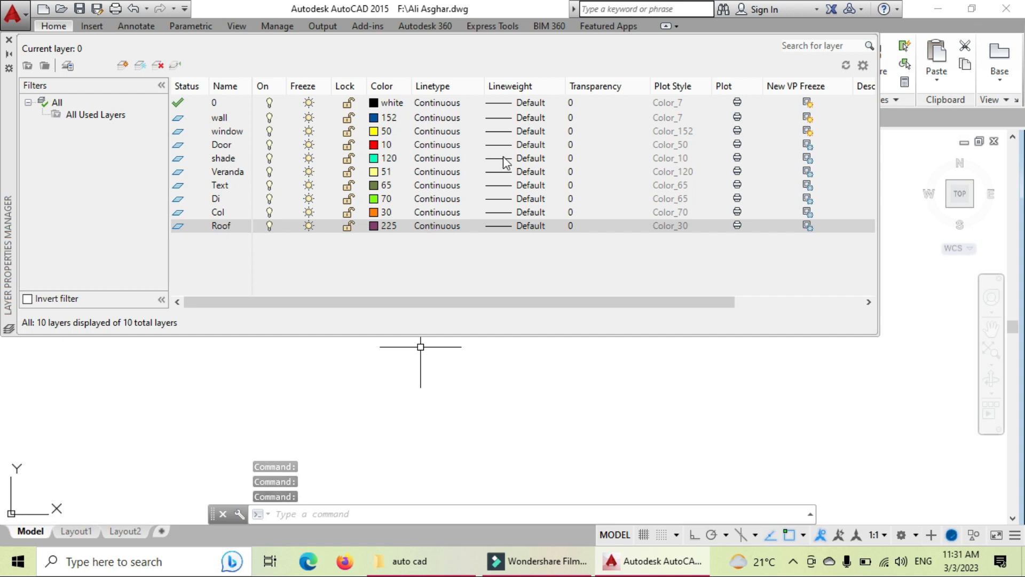
# Step: Load the ACAD_ISO02W100 linetype and assign it to the shade layer
pyautogui.click(451, 163)
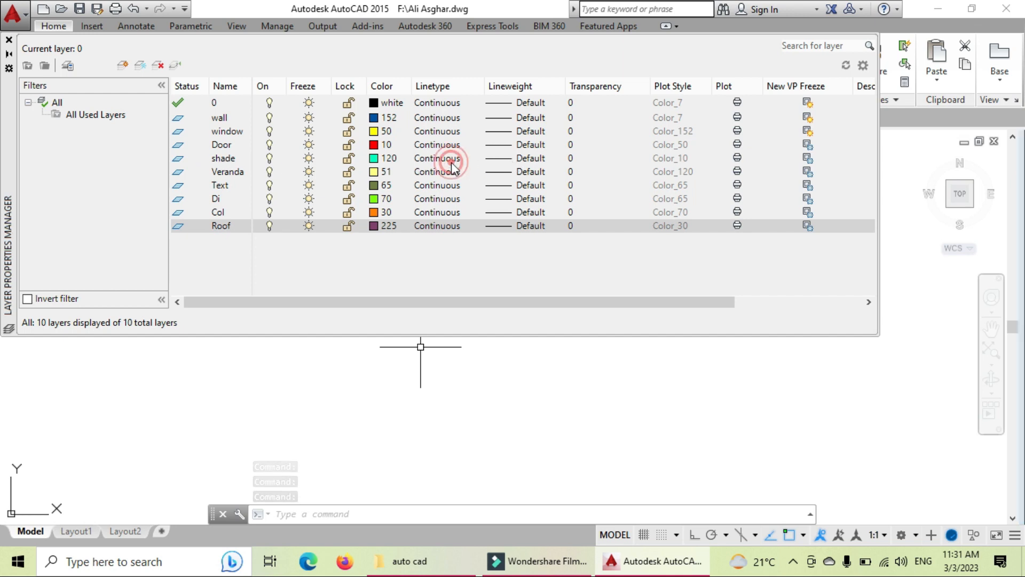
pyautogui.click(544, 359)
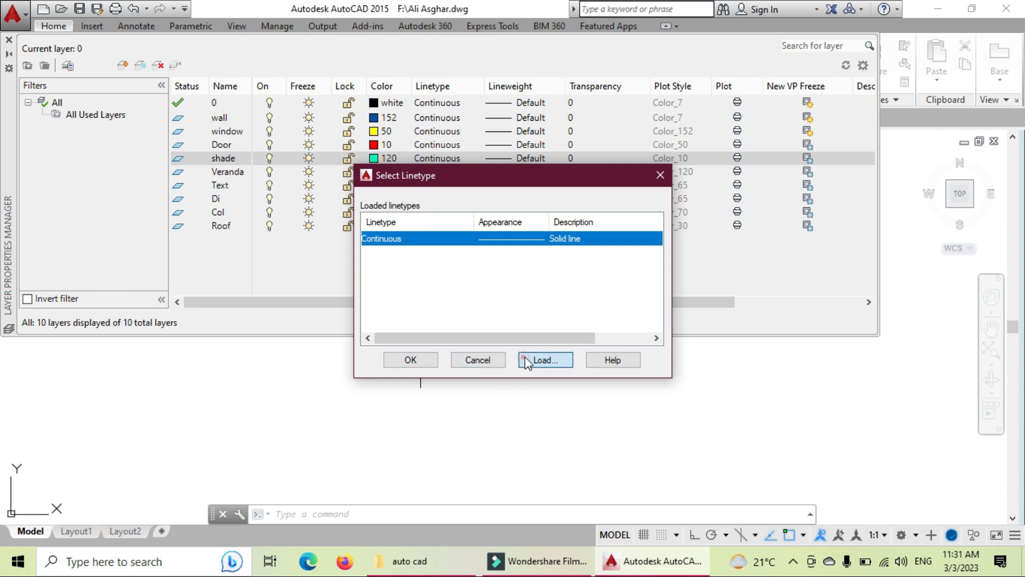
pyautogui.click(562, 256)
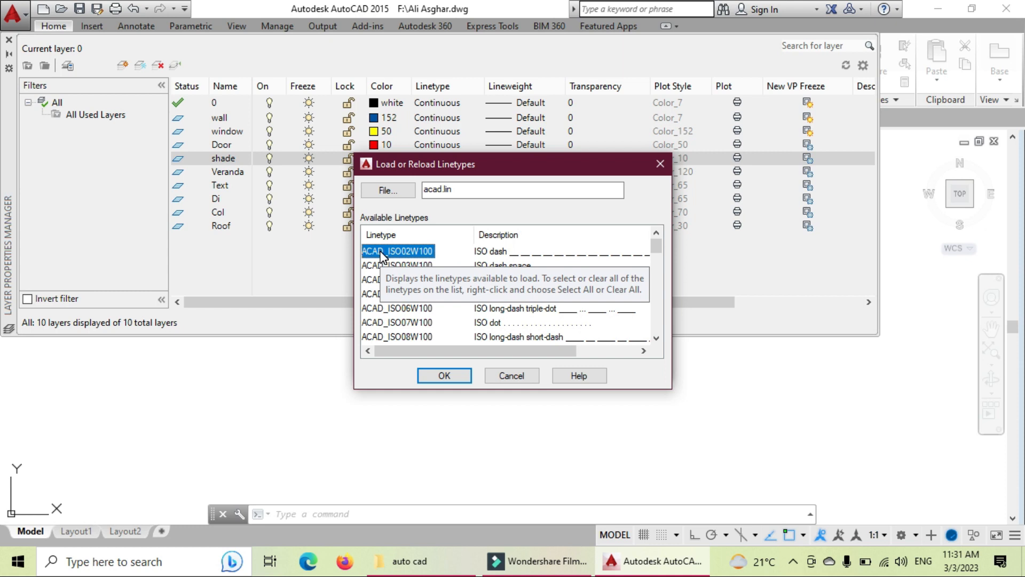
pyautogui.click(452, 378)
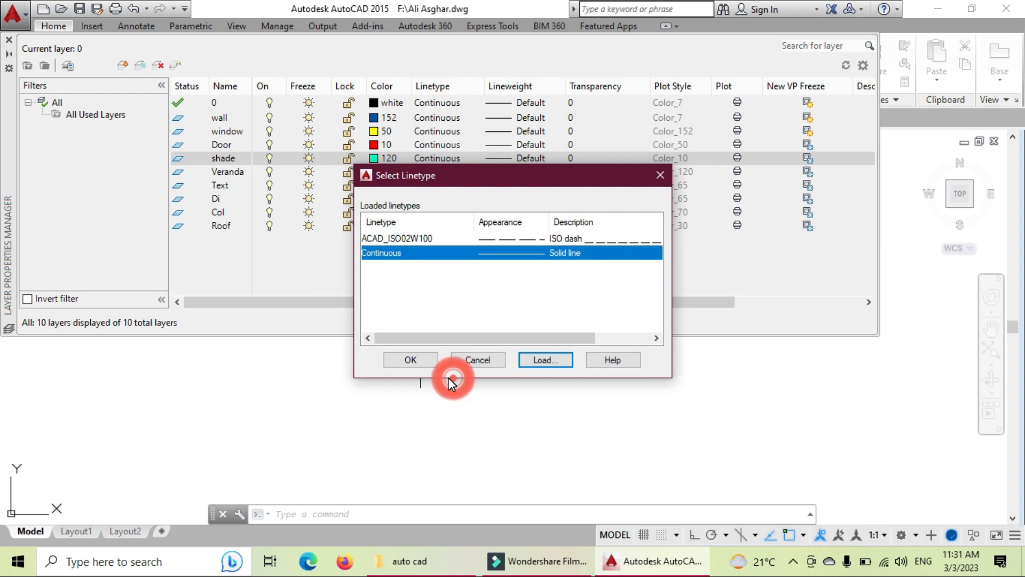
pyautogui.click(411, 360)
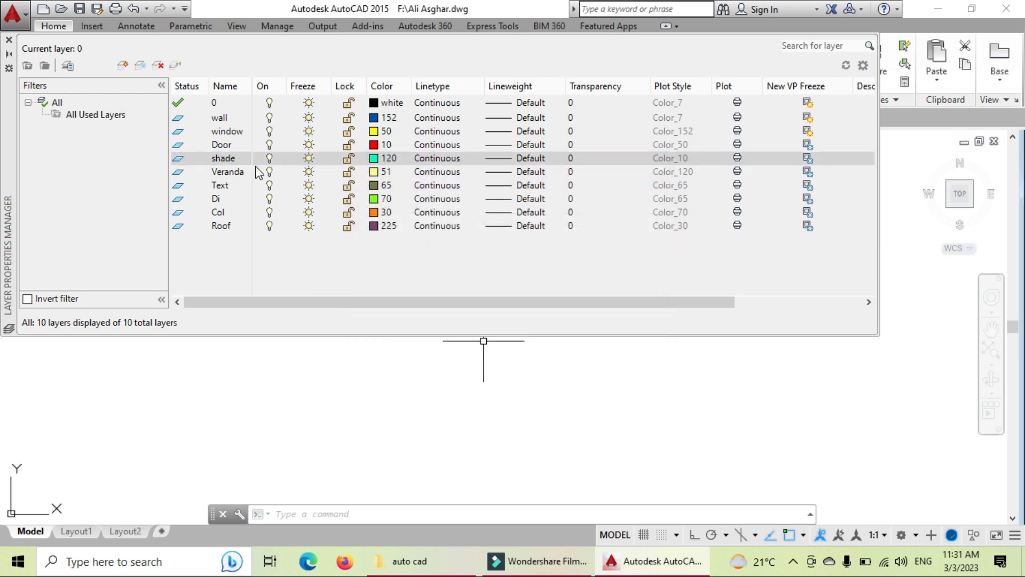
pyautogui.click(451, 161)
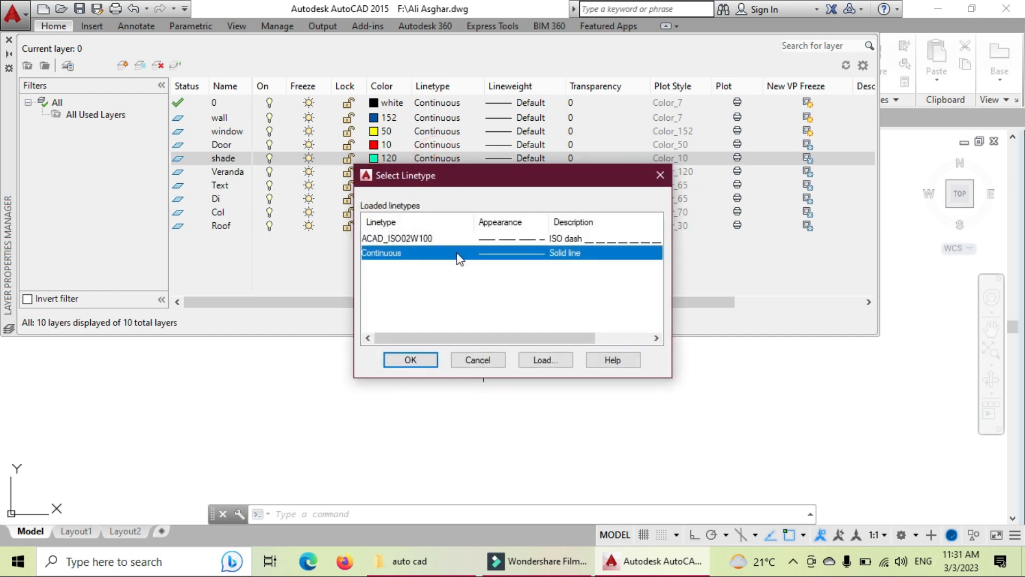
pyautogui.click(536, 238)
pyautogui.click(411, 359)
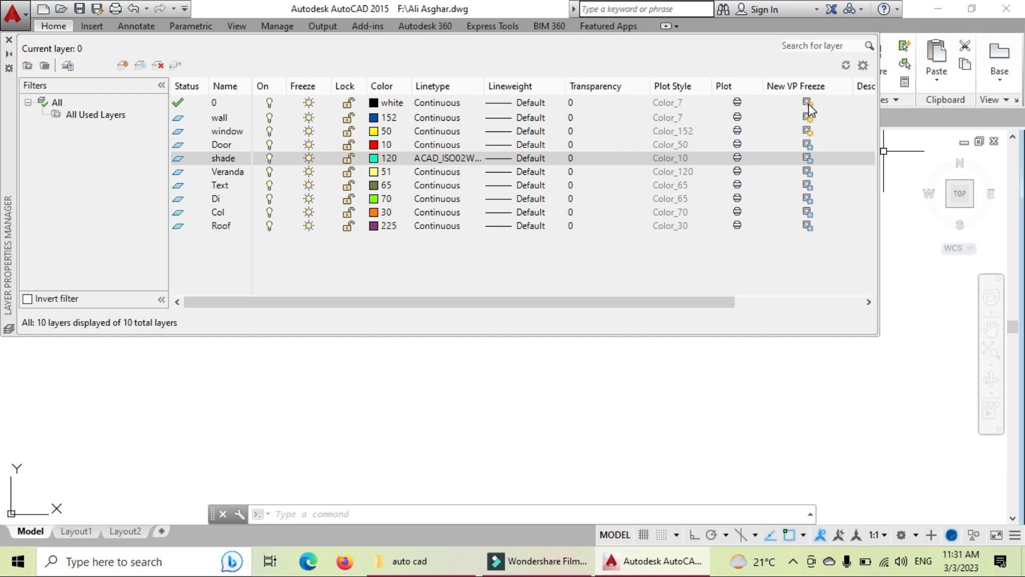
pyautogui.click(809, 106)
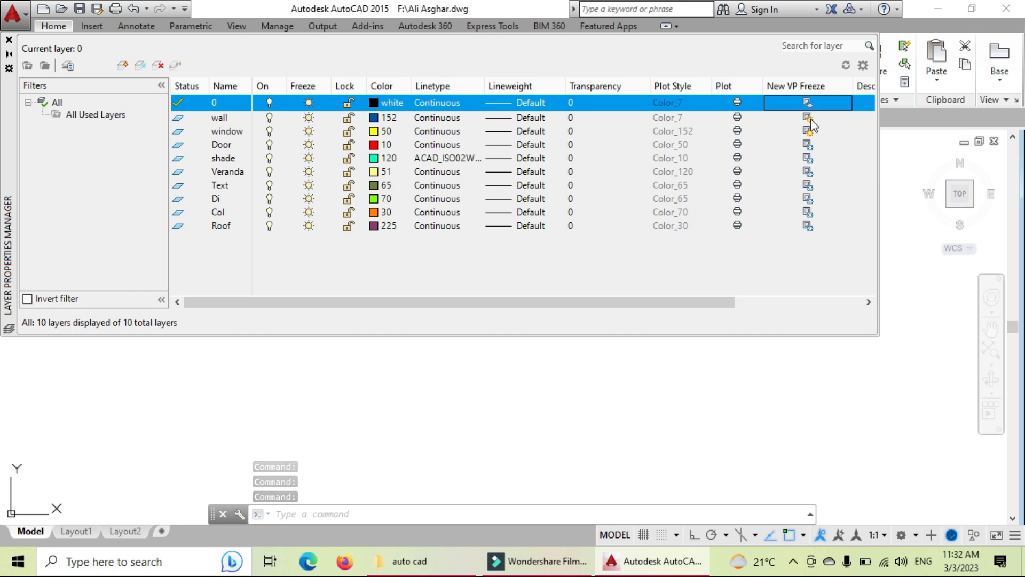
pyautogui.click(809, 118)
pyautogui.click(809, 132)
pyautogui.click(808, 103)
pyautogui.click(808, 118)
pyautogui.click(808, 131)
pyautogui.click(808, 144)
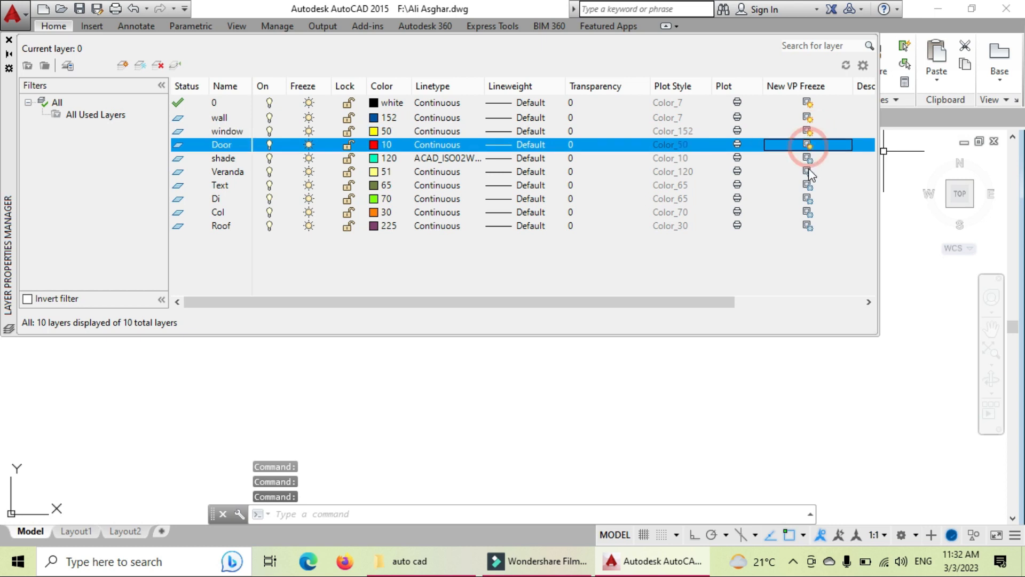
pyautogui.click(808, 158)
pyautogui.click(808, 172)
pyautogui.click(808, 187)
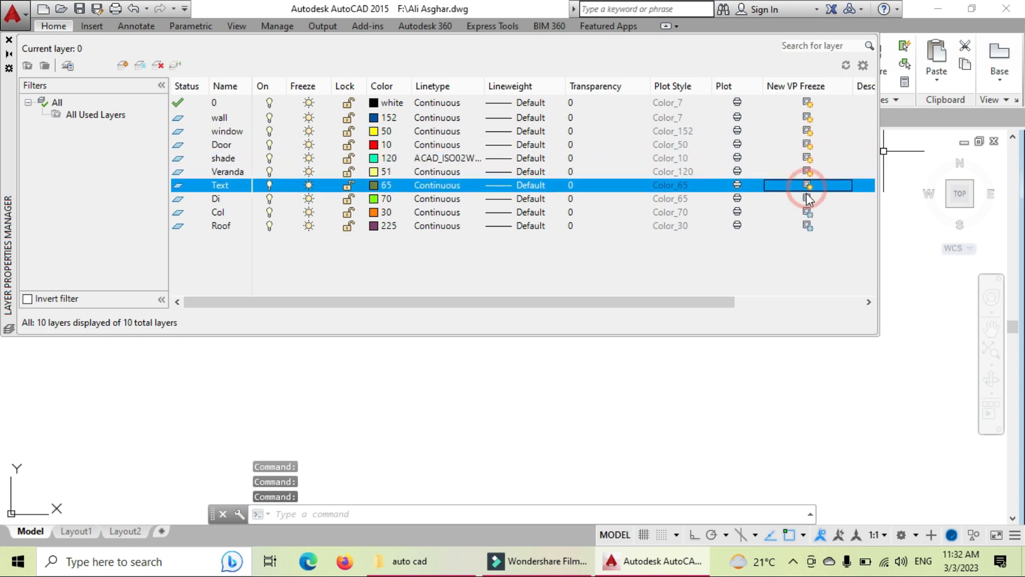
pyautogui.click(812, 169)
pyautogui.click(808, 158)
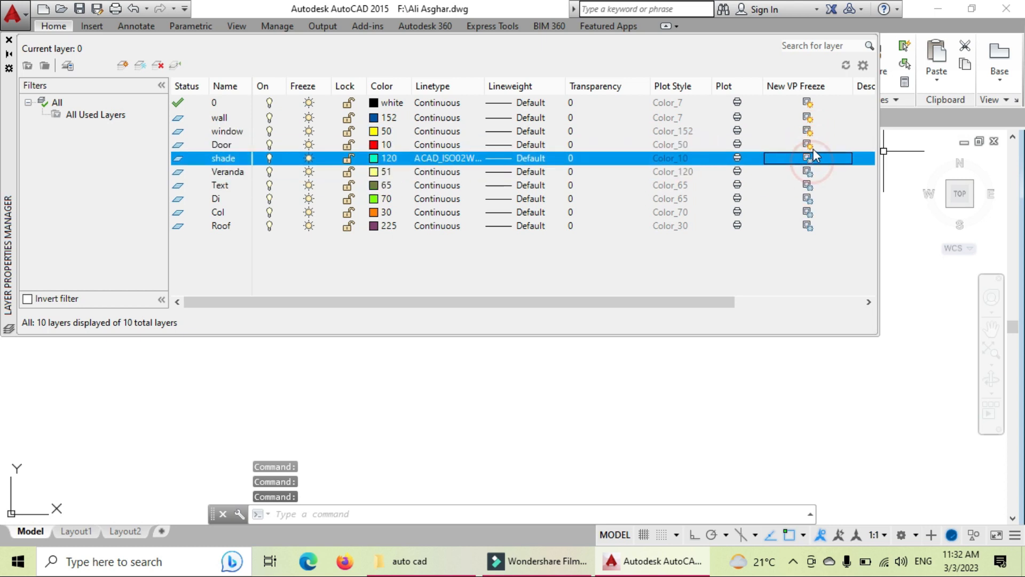
pyautogui.click(808, 145)
pyautogui.click(809, 131)
pyautogui.click(808, 117)
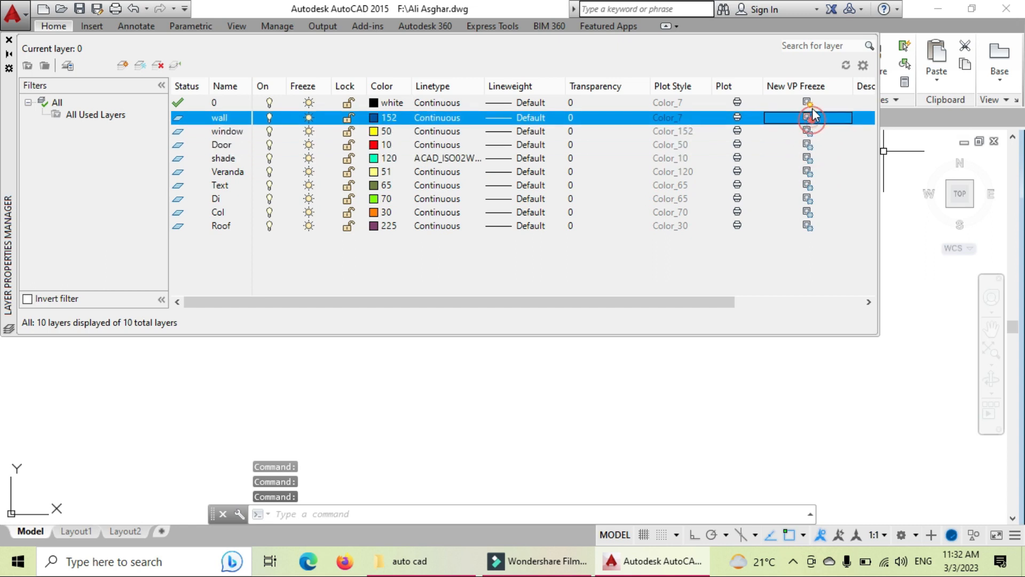
pyautogui.click(808, 102)
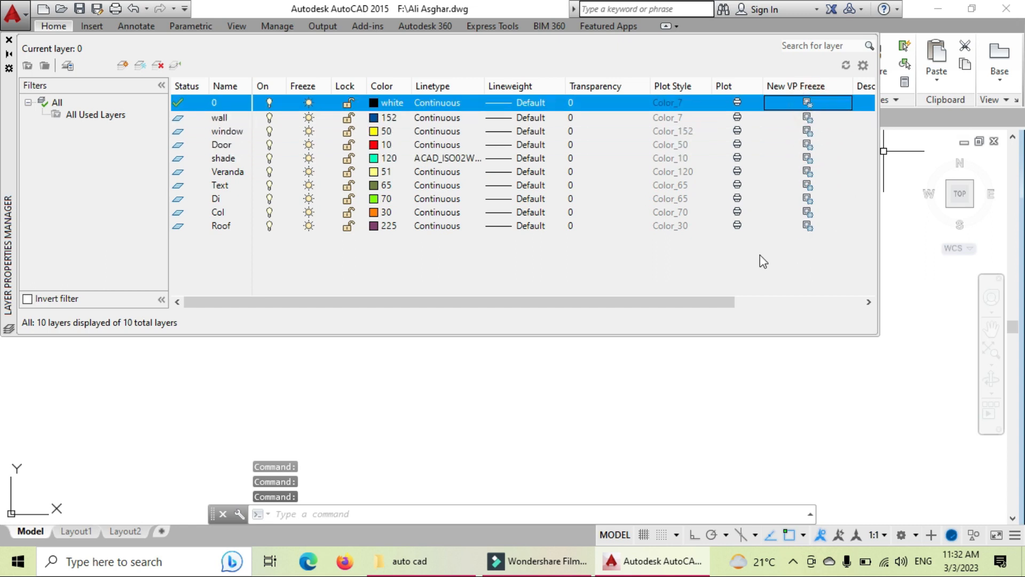
pyautogui.moveTo(687, 301); pyautogui.dragTo(724, 302)
pyautogui.moveTo(638, 285); pyautogui.dragTo(506, 279)
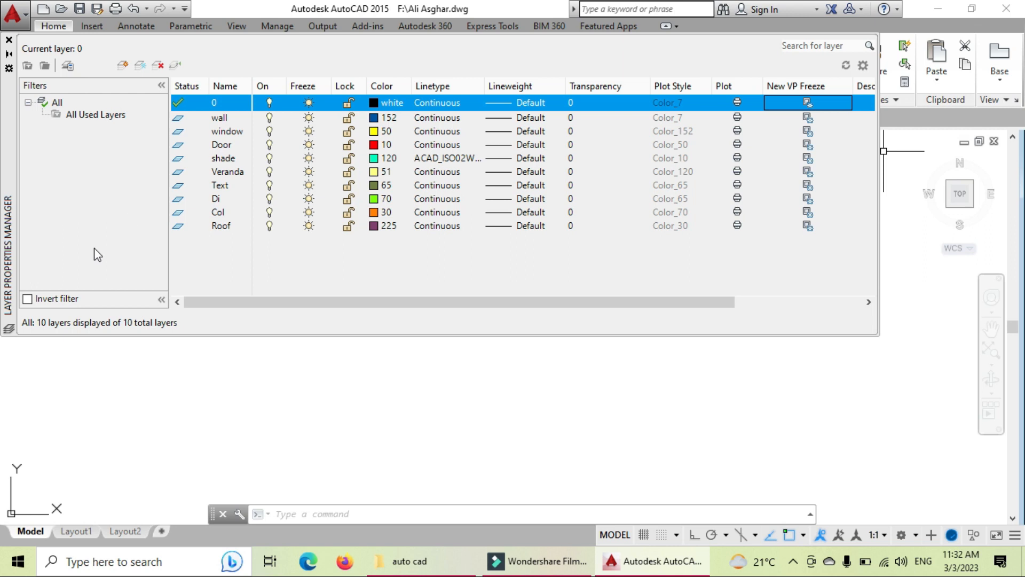
# Step: Close the Layer Properties Manager and make wall the current layer
pyautogui.click(10, 41)
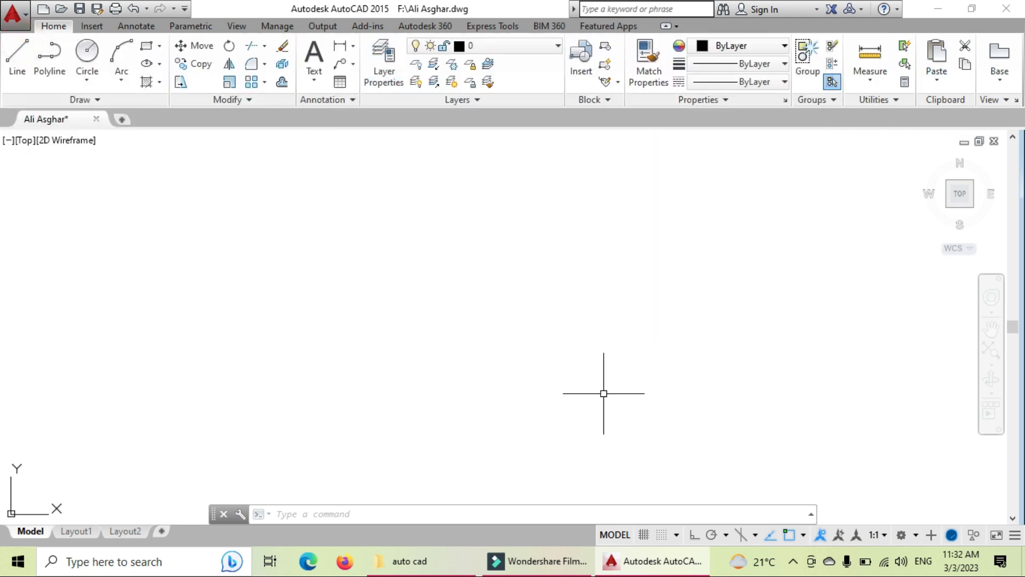
pyautogui.press('Escape')
pyautogui.press('Escape')
pyautogui.press('Escape')
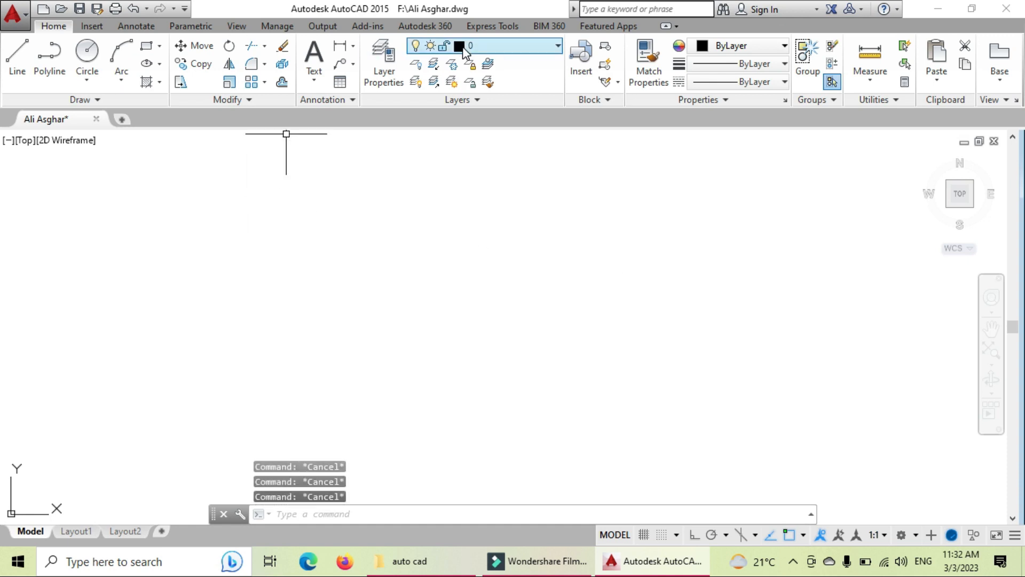
pyautogui.click(515, 47)
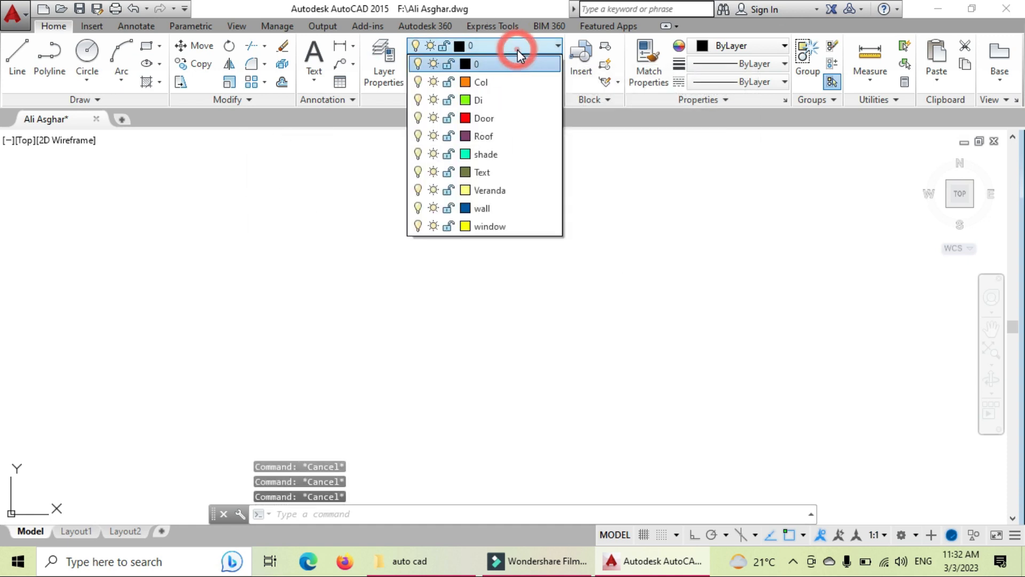
pyautogui.click(488, 209)
# Step: With LINE and Ortho on, draw the square's 200-unit top and right edges
pyautogui.write('l')
pyautogui.press('Return')
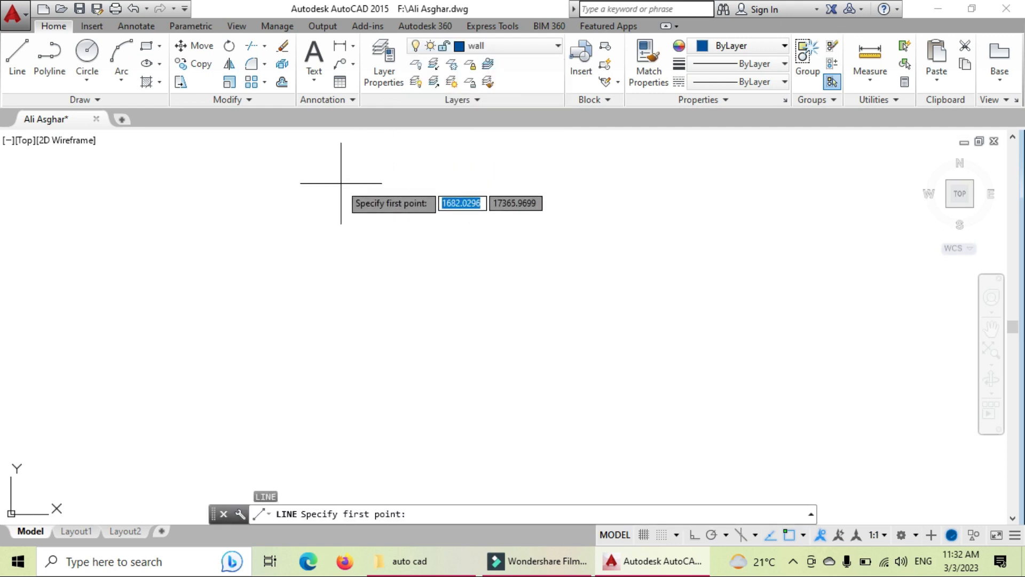
pyautogui.click(335, 216)
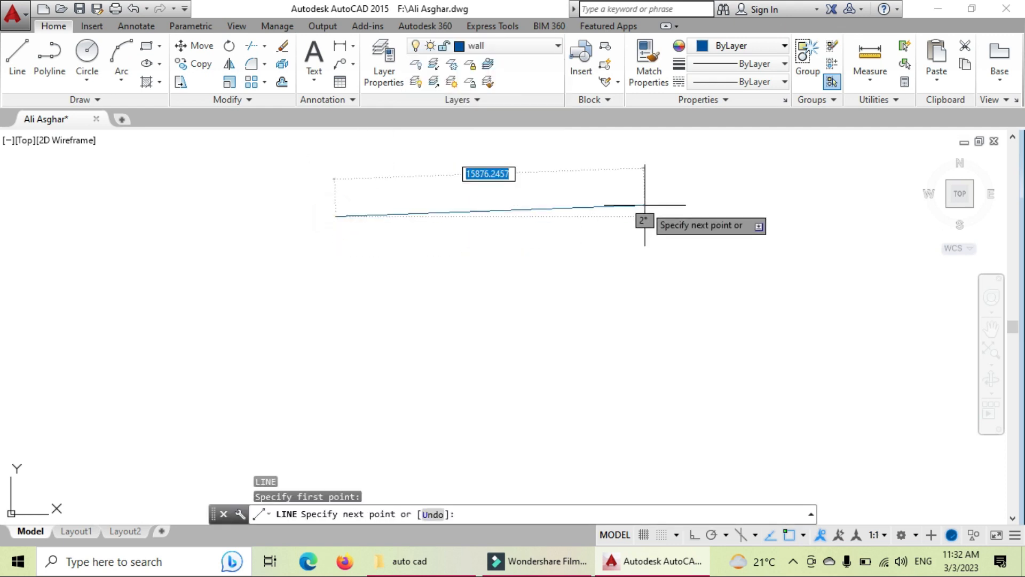
pyautogui.press('F8')
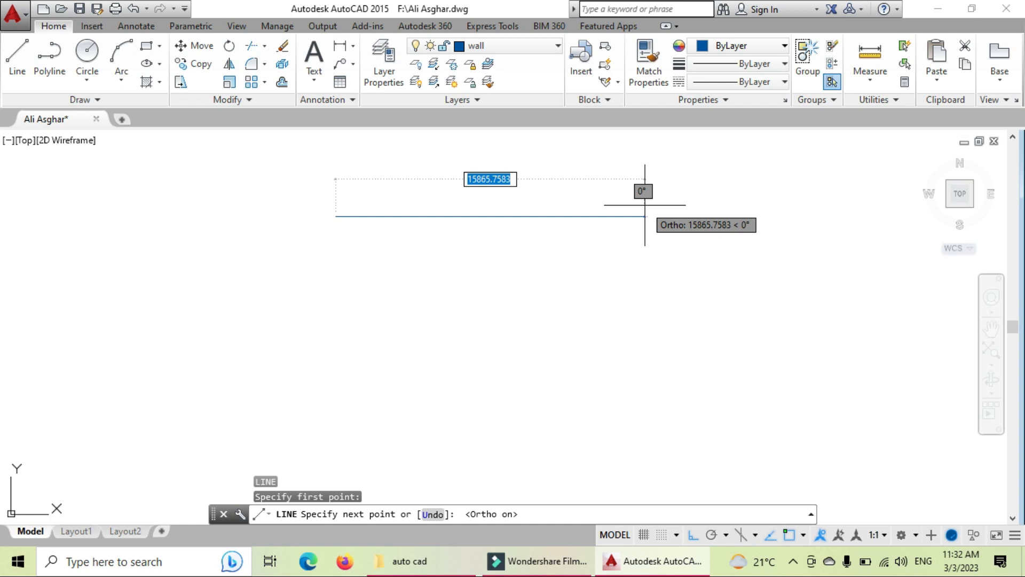
pyautogui.write('200')
pyautogui.press('Return')
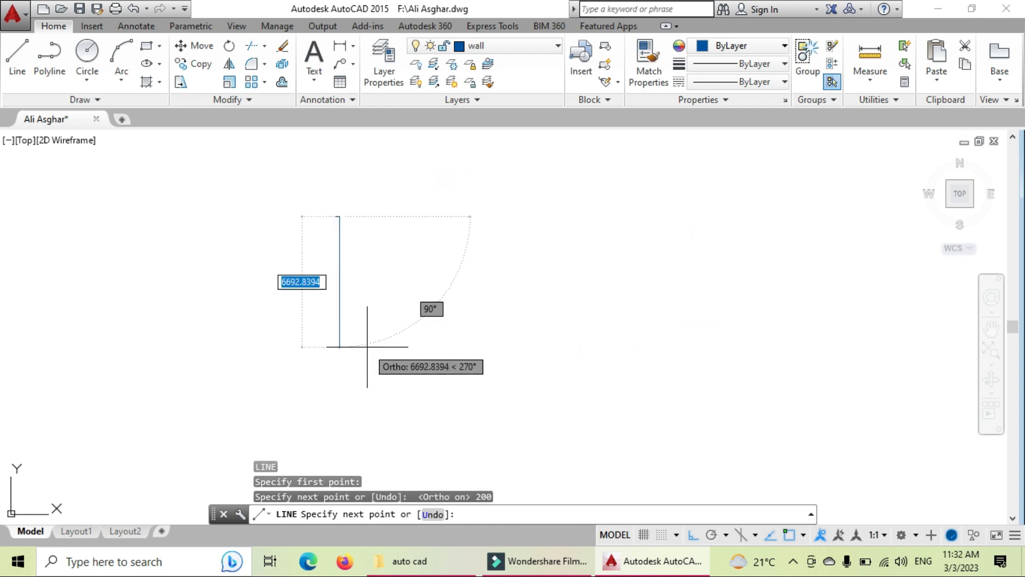
pyautogui.scroll(4, 367, 347)
pyautogui.scroll(-2, 358, 444)
pyautogui.scroll(5, 336, 357)
pyautogui.scroll(-3, 325, 324)
pyautogui.scroll(-4, 275, 183)
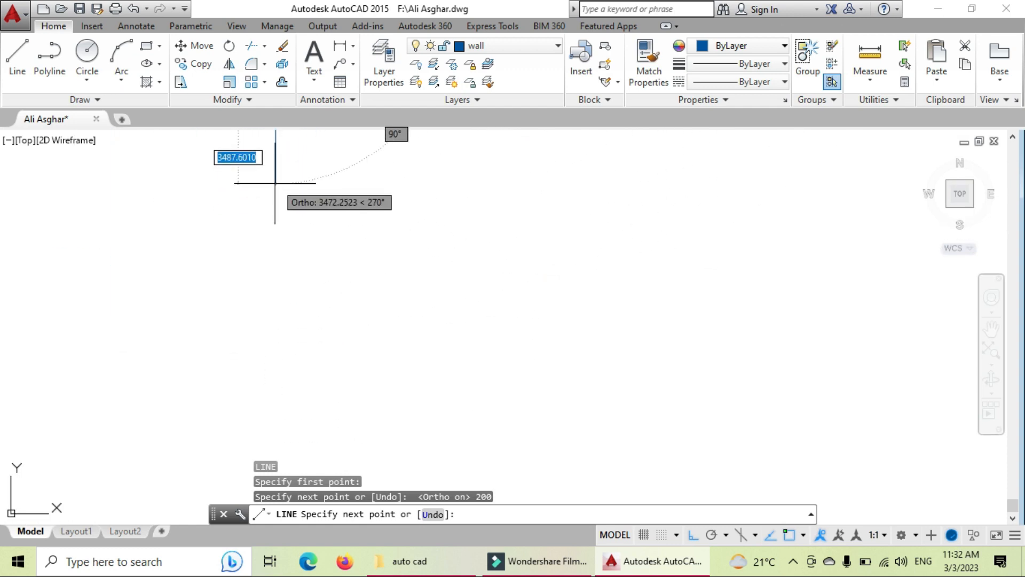
pyautogui.scroll(6, 275, 183)
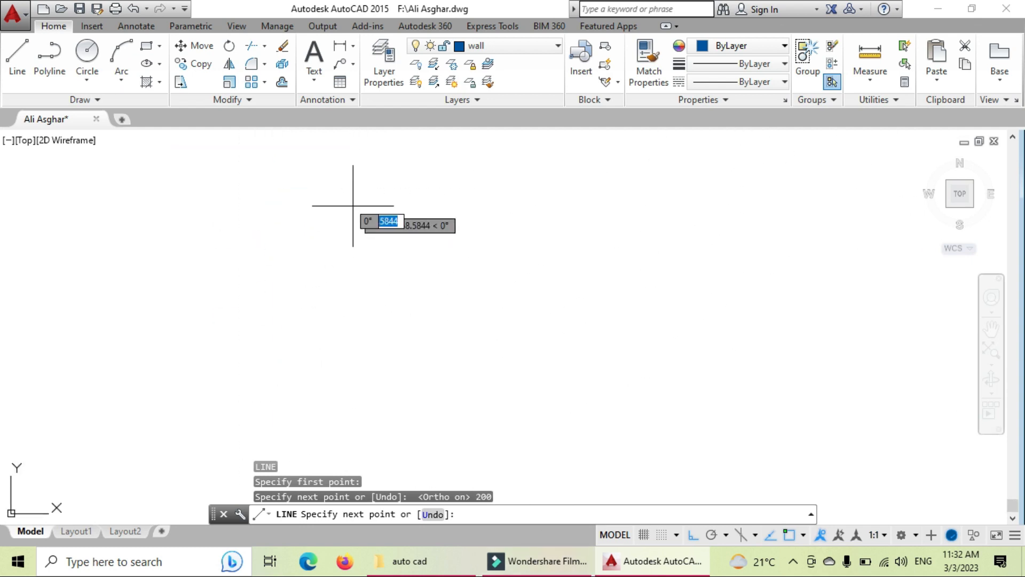
pyautogui.scroll(-3, 290, 264)
pyautogui.scroll(1, 250, 212)
pyautogui.scroll(3, 272, 243)
pyautogui.moveTo(311, 246); pyautogui.dragTo(716, 261, button='middle')
pyautogui.write('200')
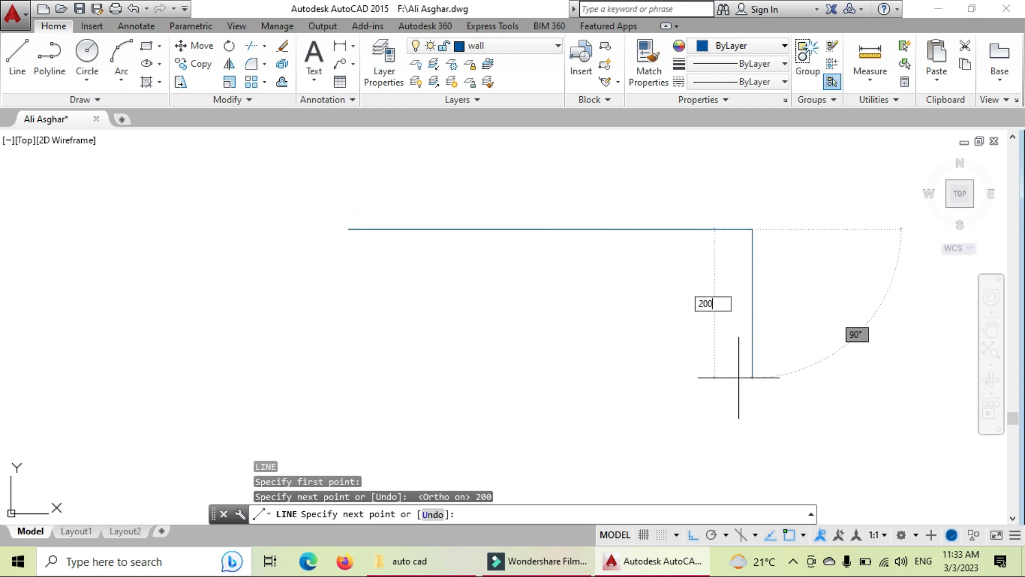
pyautogui.press('Return')
# Step: Draw the 200-unit bottom edge and close the square with C
pyautogui.scroll(-7, 336, 336)
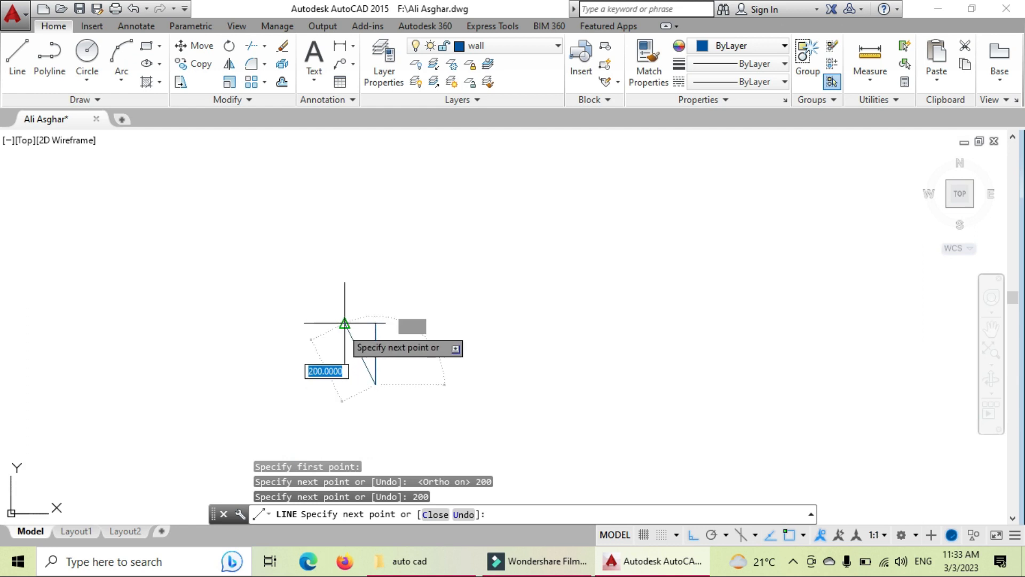
pyautogui.write('200')
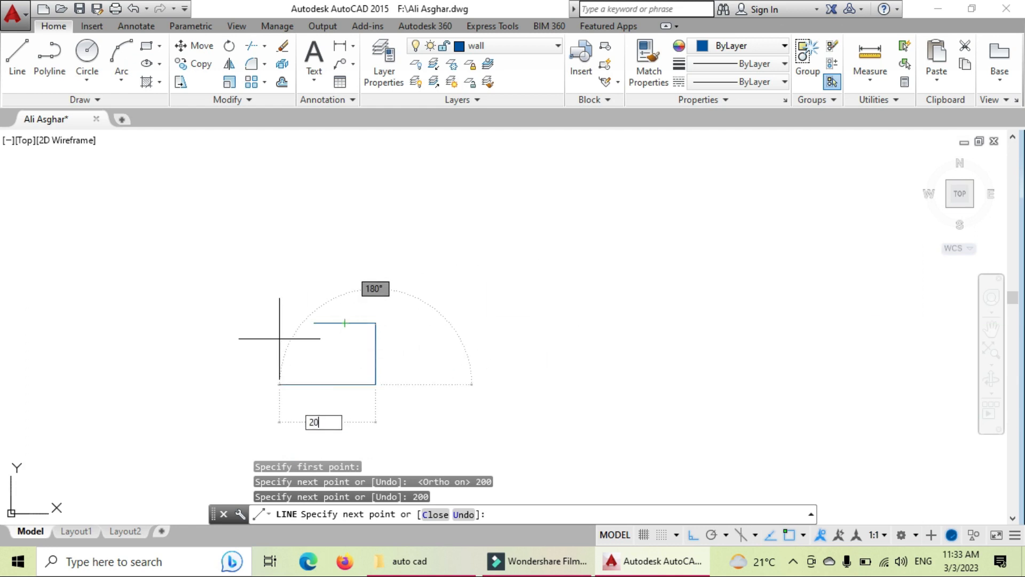
pyautogui.press('Return')
pyautogui.write('c')
pyautogui.press('Return')
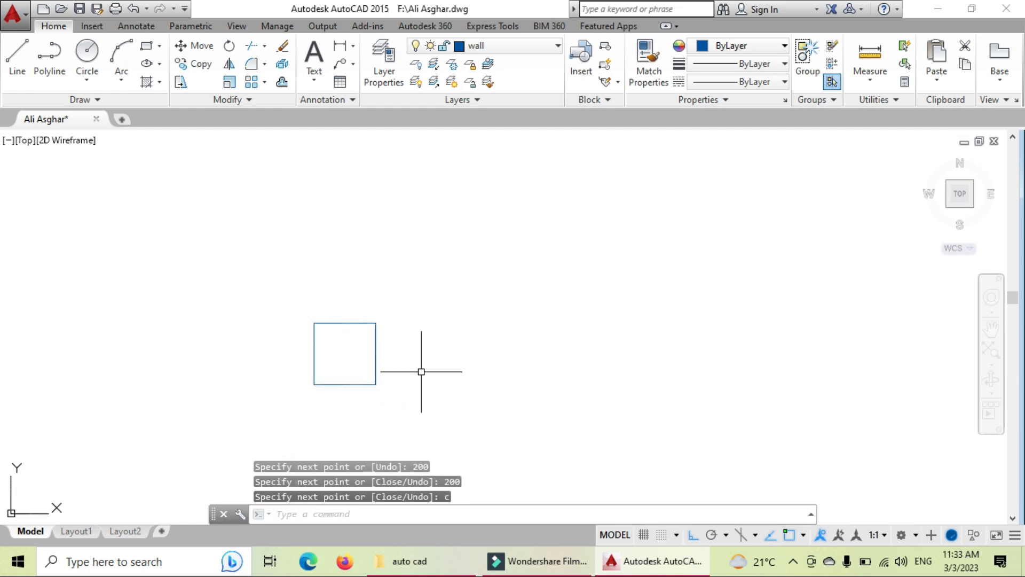
# Step: Zoom All, then Zoom Extents so the square fills the view
pyautogui.write('z')
pyautogui.press('Return')
pyautogui.write('a')
pyautogui.press('Return')
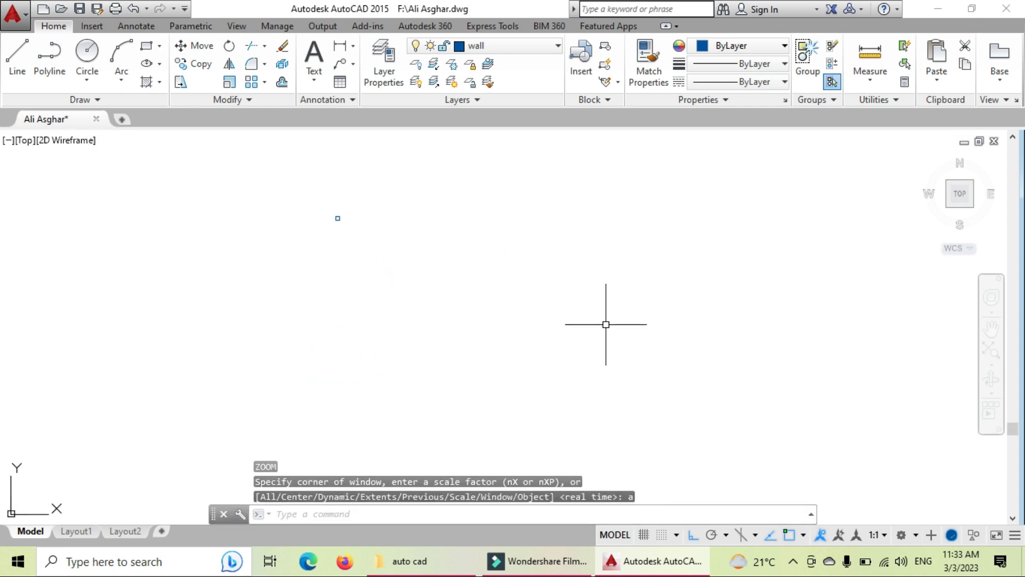
pyautogui.press('Escape')
pyautogui.write('z')
pyautogui.press('Return')
pyautogui.write('e')
pyautogui.press('Return')
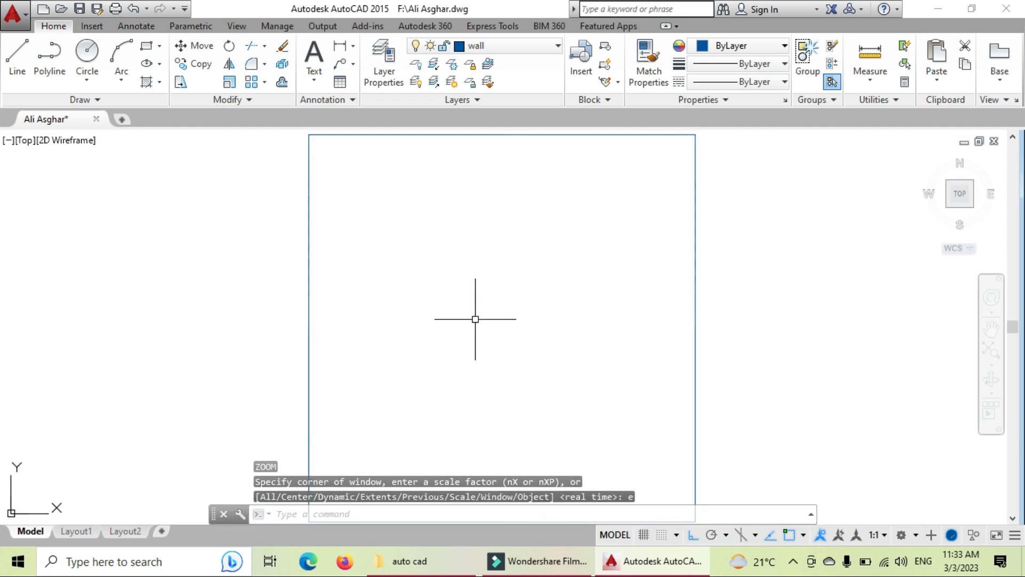
pyautogui.scroll(-2, 490, 318)
# Step: Make Door the current layer
pyautogui.write('L')
pyautogui.press('Return')
pyautogui.press('Escape')
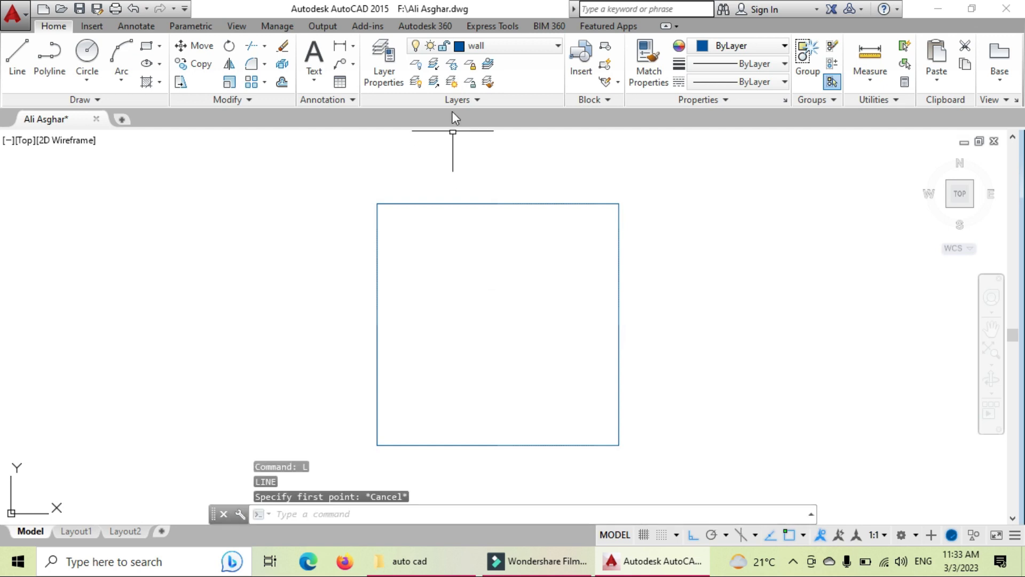
pyautogui.click(508, 45)
pyautogui.click(488, 123)
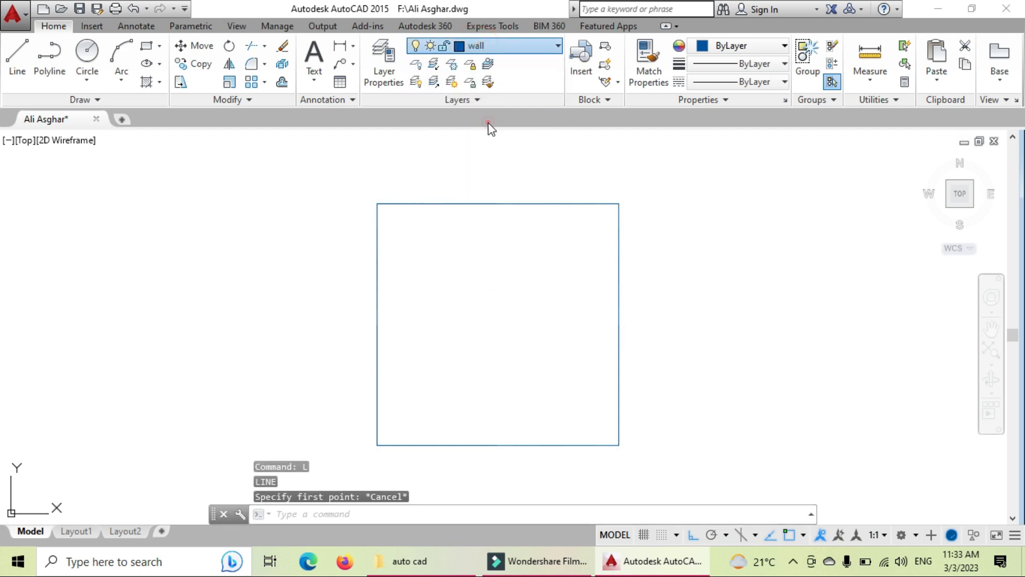
# Step: Draw the red Door rectangle with four LINE segments inside the square
pyautogui.click(450, 283)
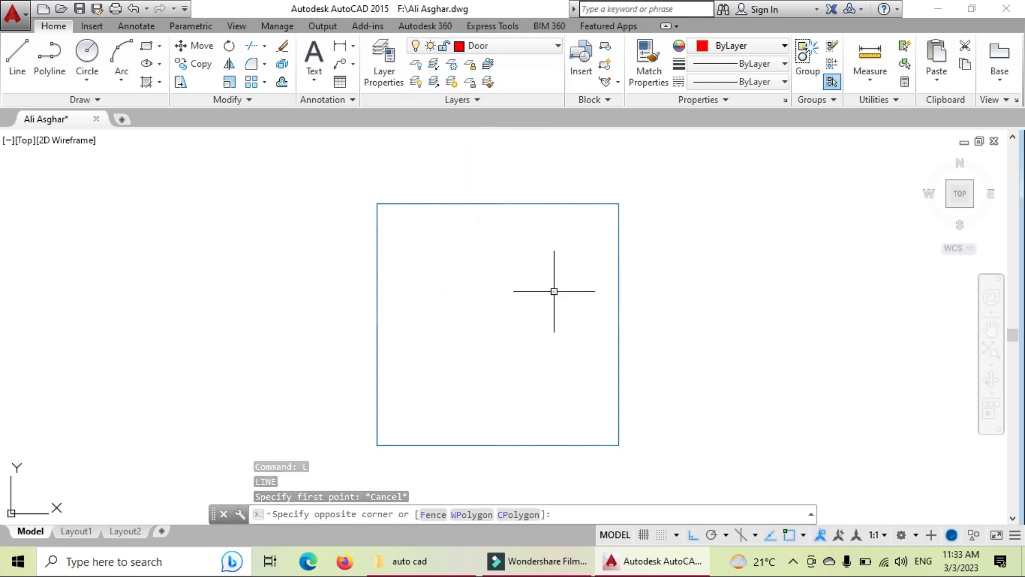
pyautogui.press('Escape')
pyautogui.write('L')
pyautogui.press('Return')
pyautogui.click(444, 247)
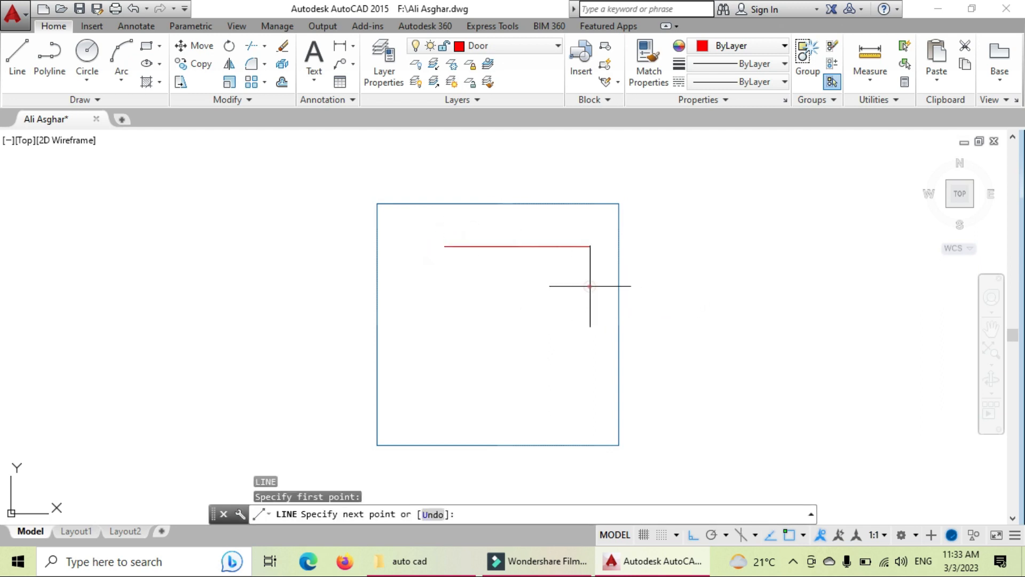
pyautogui.click(590, 288)
pyautogui.click(590, 367)
pyautogui.click(453, 358)
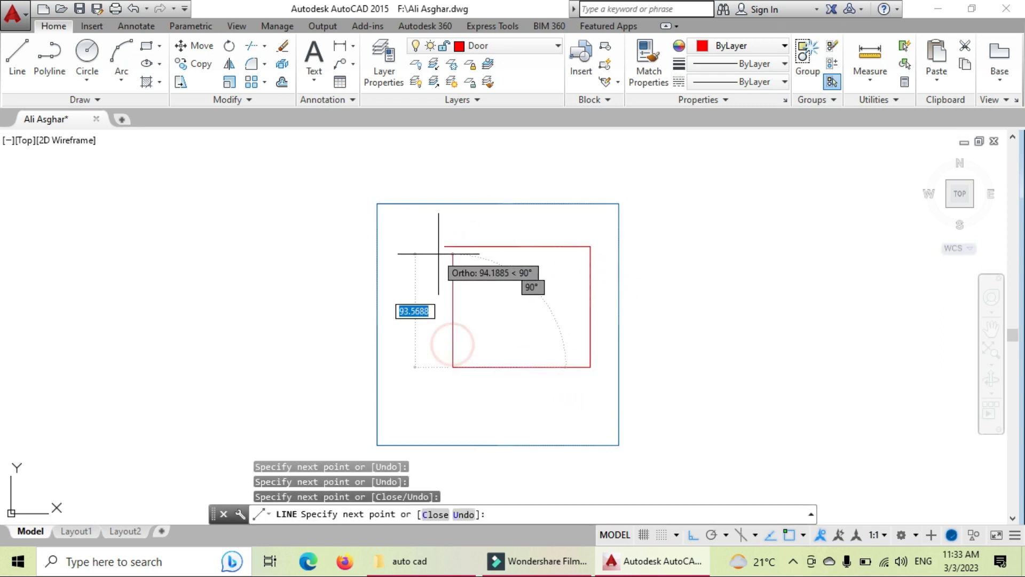
pyautogui.click(452, 234)
pyautogui.press('Escape')
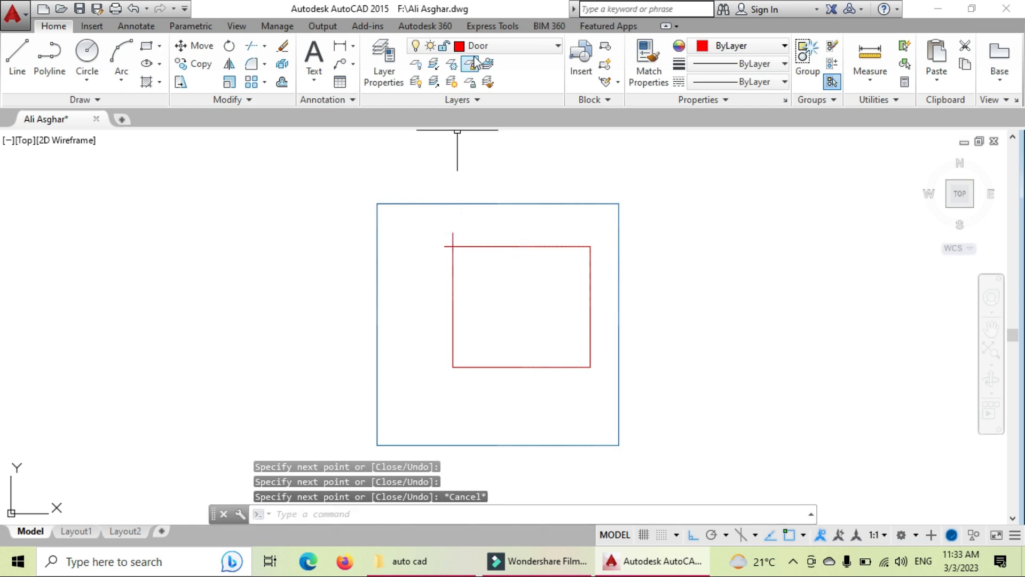
# Step: On the shade layer, draw a smaller dashed rectangle inside the door rectangle
pyautogui.click(481, 46)
pyautogui.click(490, 165)
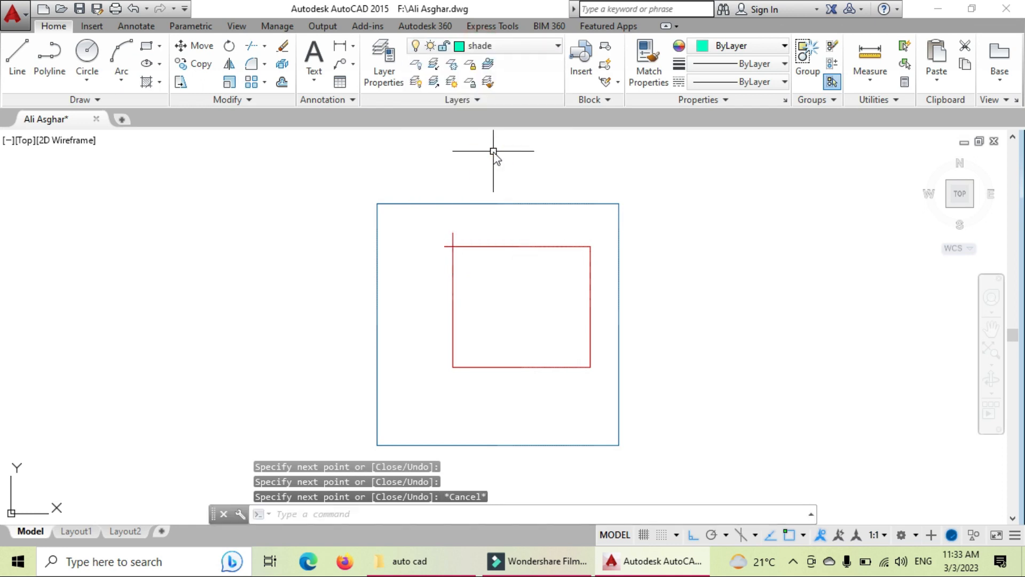
pyautogui.press('Return')
pyautogui.click(472, 291)
pyautogui.click(530, 297)
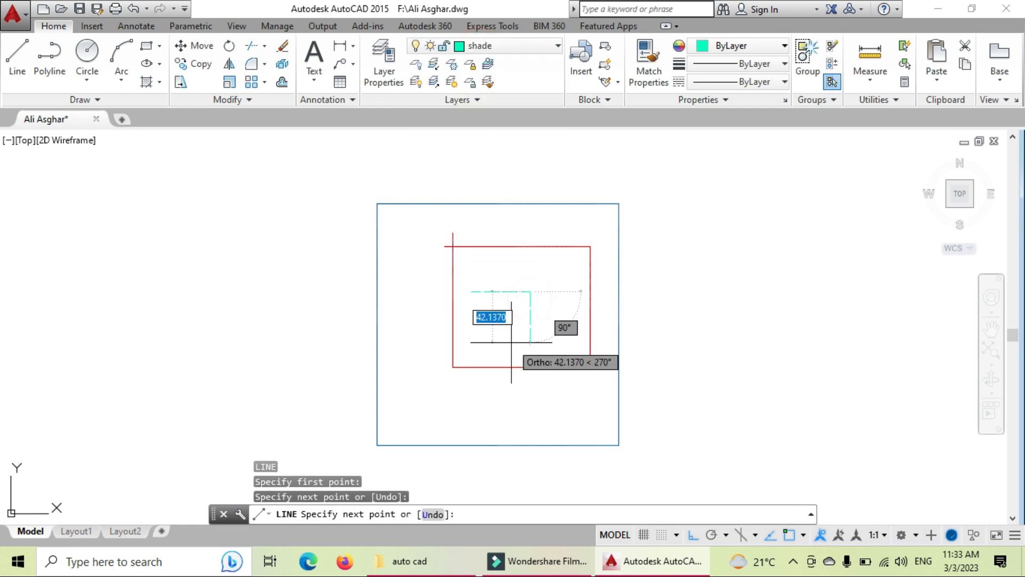
pyautogui.click(529, 341)
pyautogui.click(468, 342)
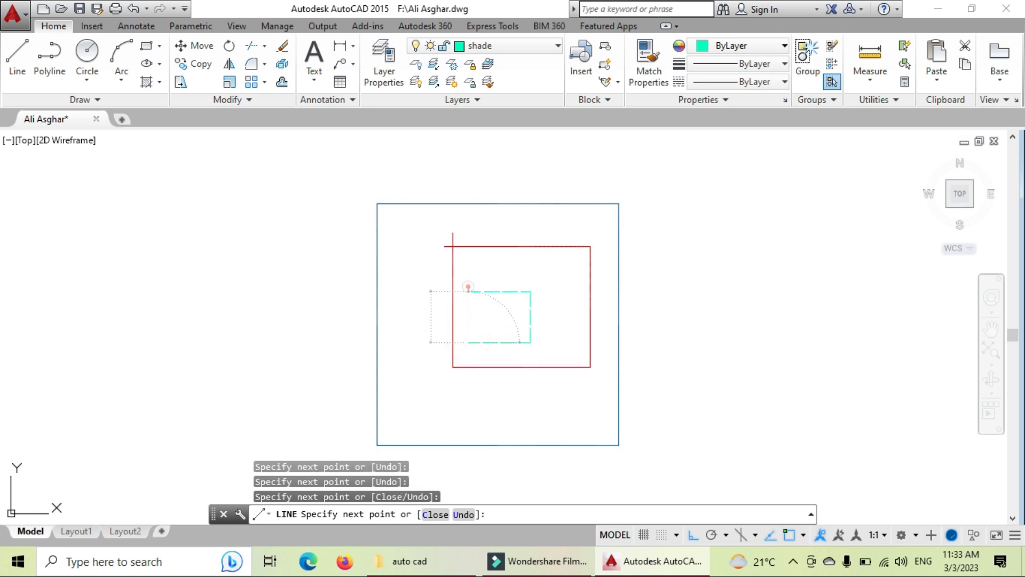
pyautogui.click(468, 291)
pyautogui.press('Escape')
pyautogui.scroll(6, 519, 314)
pyautogui.scroll(4, 590, 286)
pyautogui.scroll(-6, 499, 284)
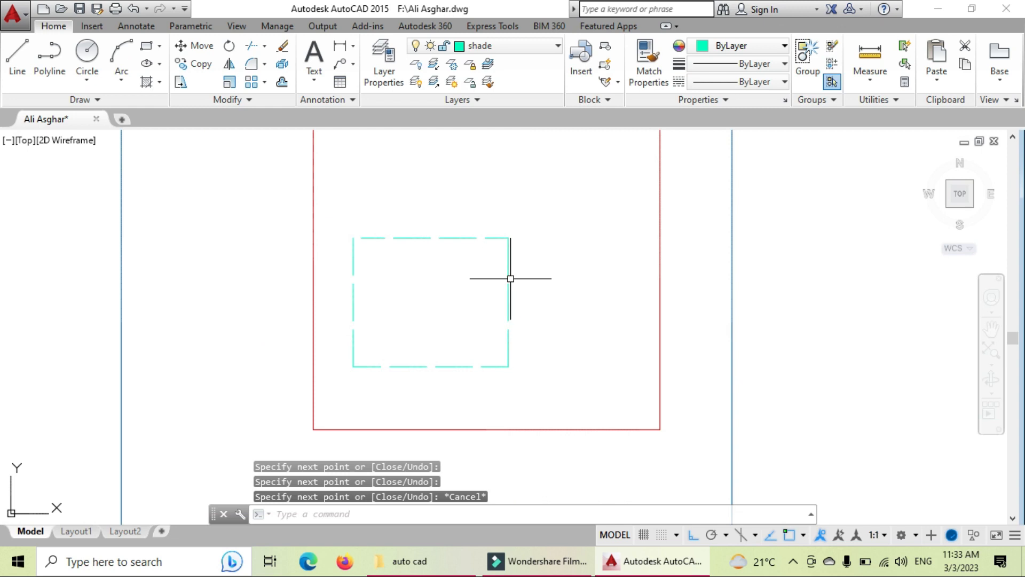
pyautogui.click(507, 309)
pyautogui.rightClick(507, 310)
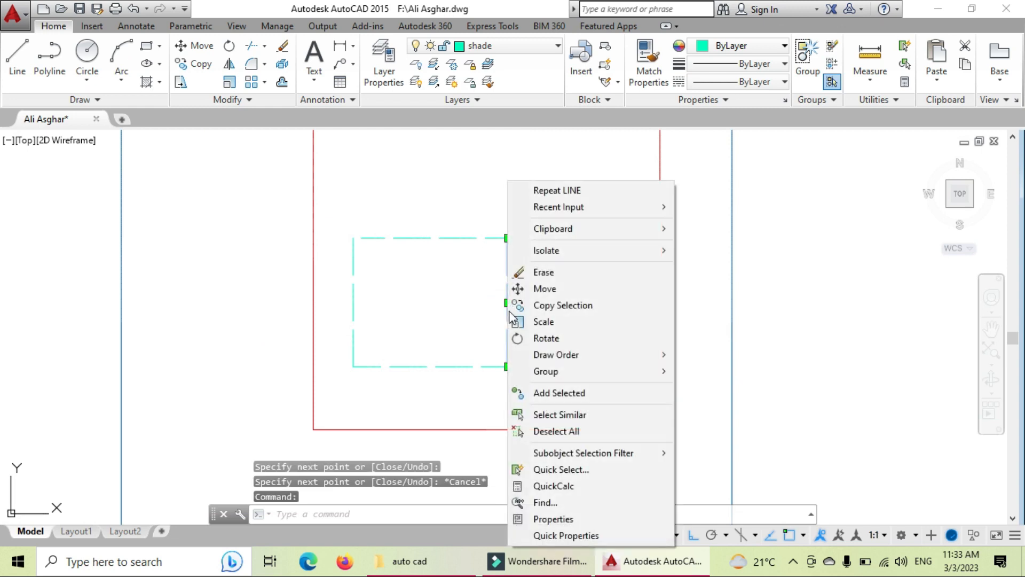
pyautogui.click(543, 533)
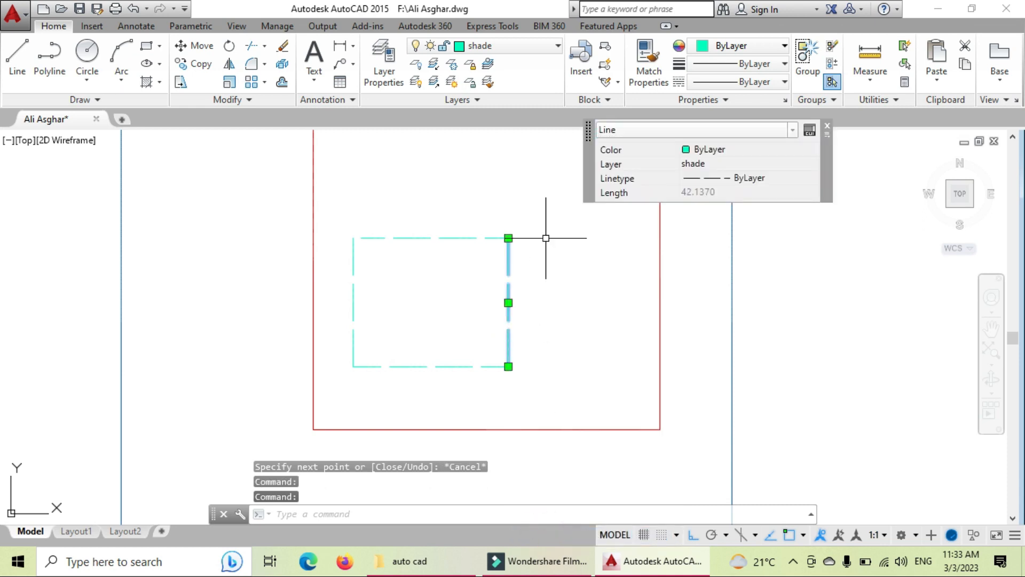
pyautogui.click(694, 171)
pyautogui.click(721, 179)
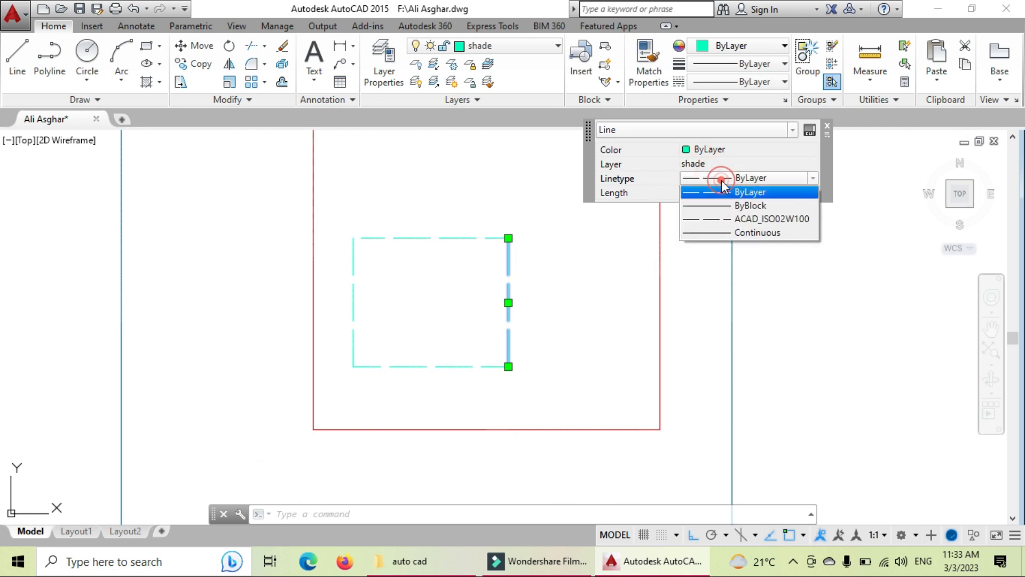
pyautogui.click(716, 193)
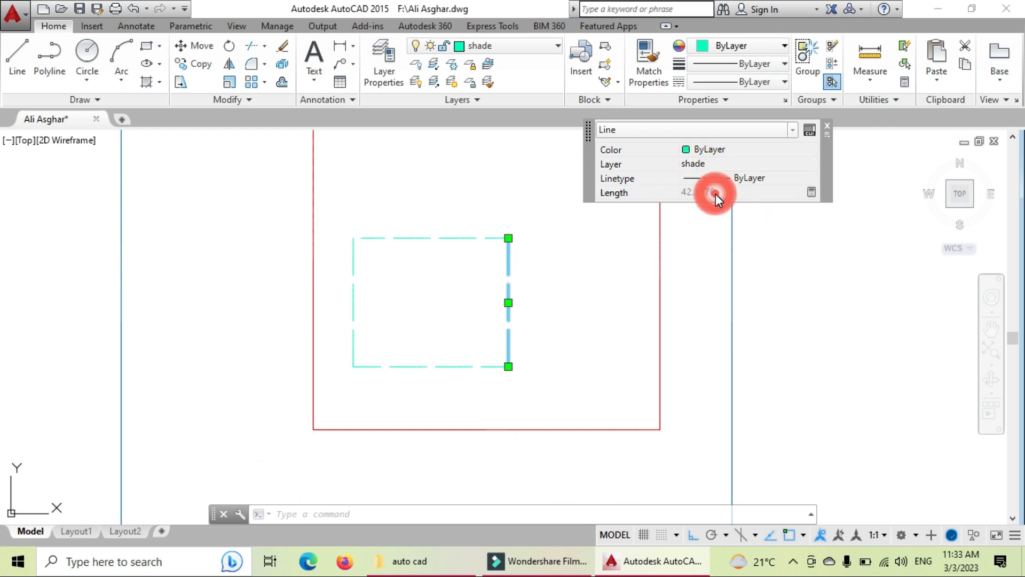
pyautogui.click(828, 126)
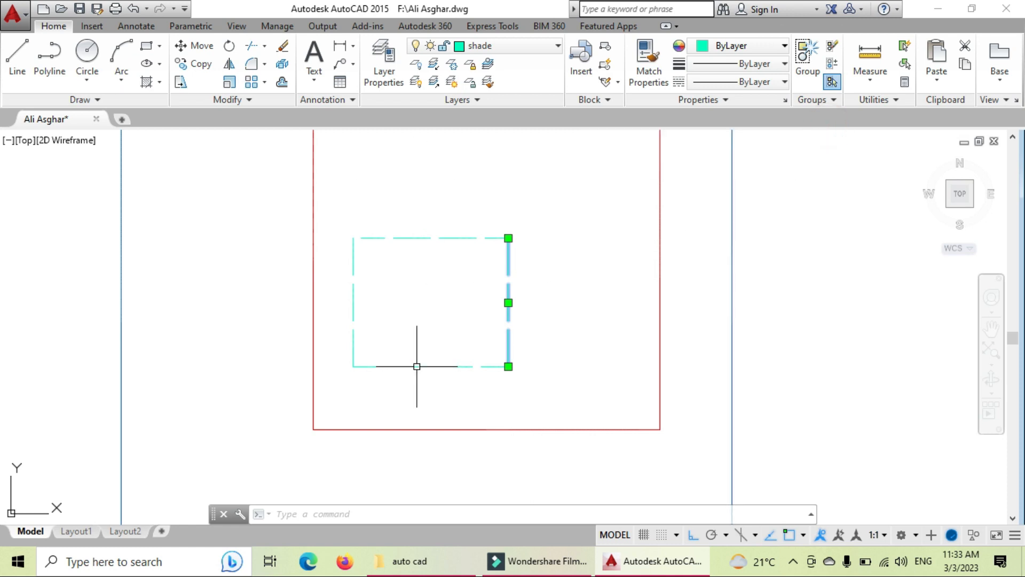
pyautogui.click(611, 232)
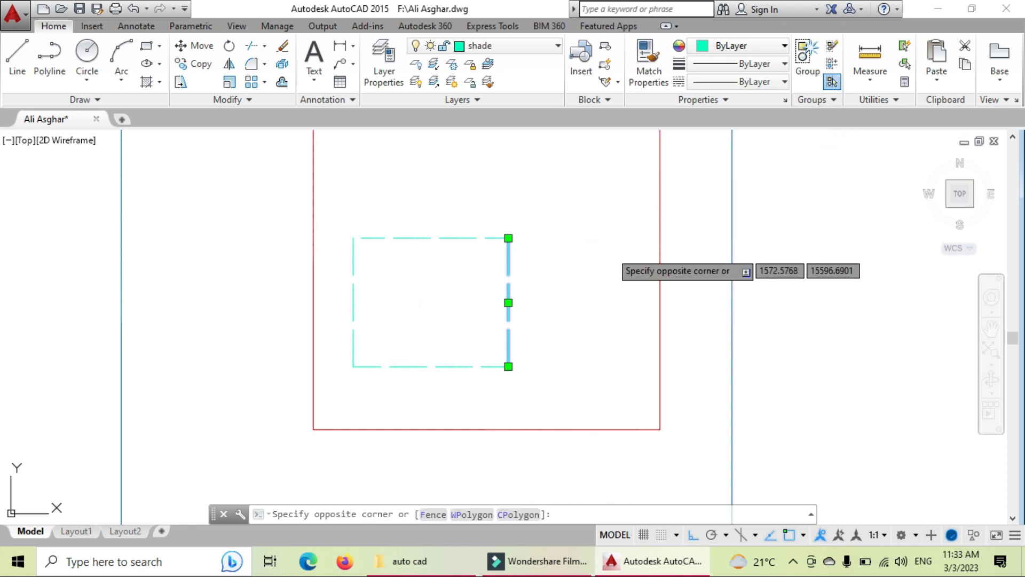
pyautogui.press('Escape')
pyautogui.press('Escape')
pyautogui.click(508, 45)
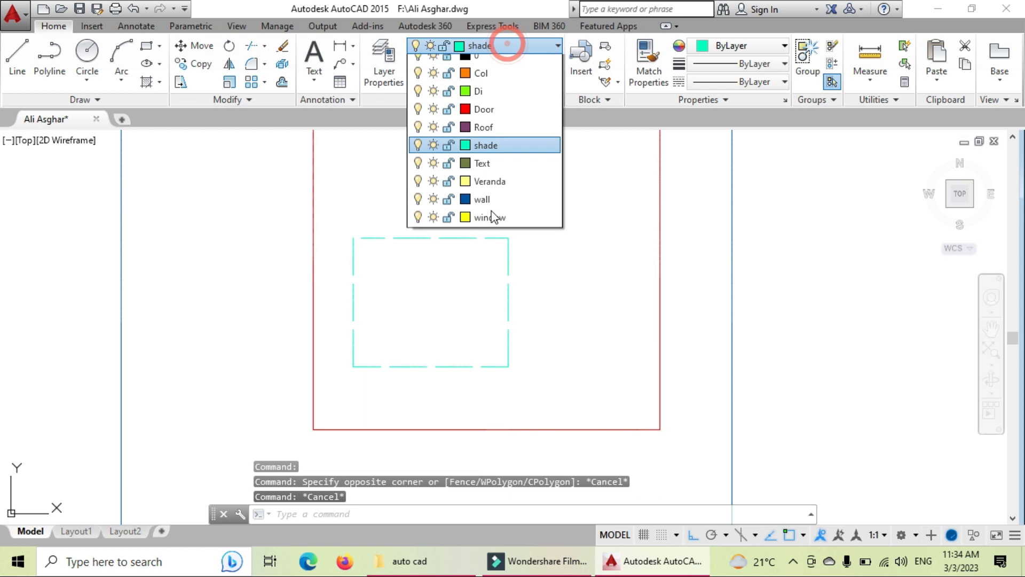
# Step: On the Veranda layer, draw a four-line rectangle in the door rectangle's upper right
pyautogui.click(502, 190)
pyautogui.write('l')
pyautogui.press('Return')
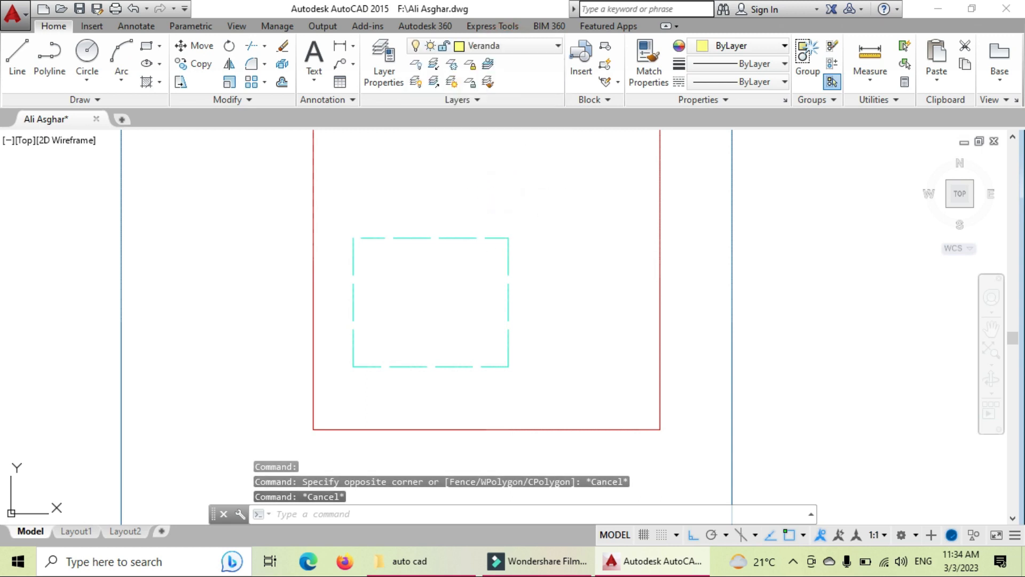
pyautogui.click(516, 170)
pyautogui.click(517, 246)
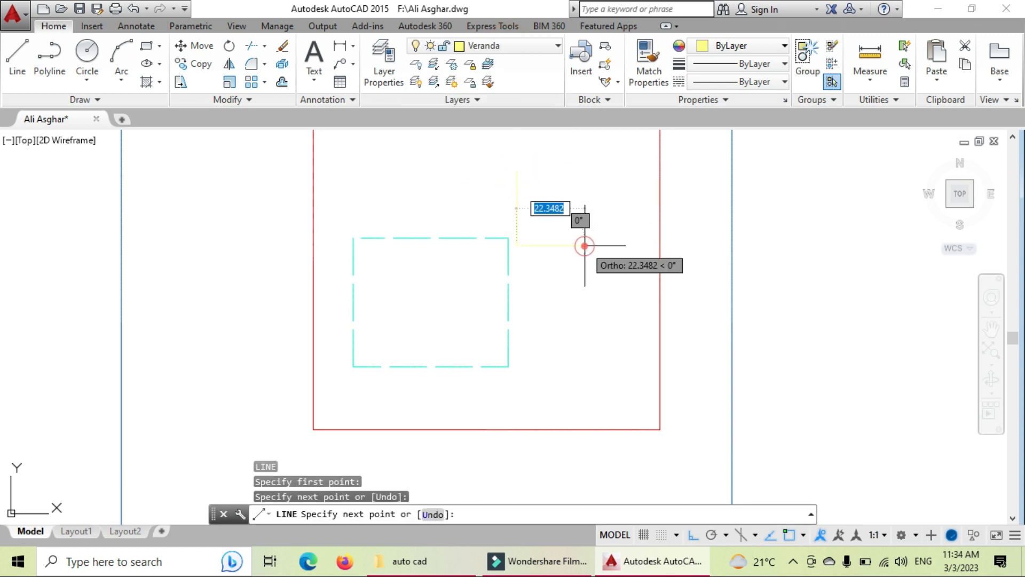
pyautogui.click(619, 246)
pyautogui.click(601, 180)
pyautogui.click(565, 179)
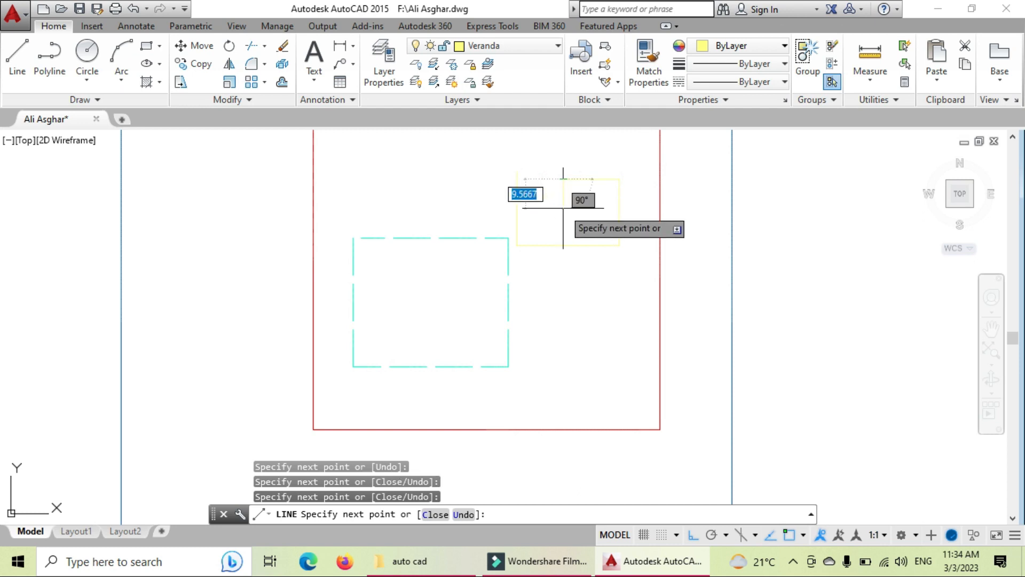
pyautogui.press('Escape')
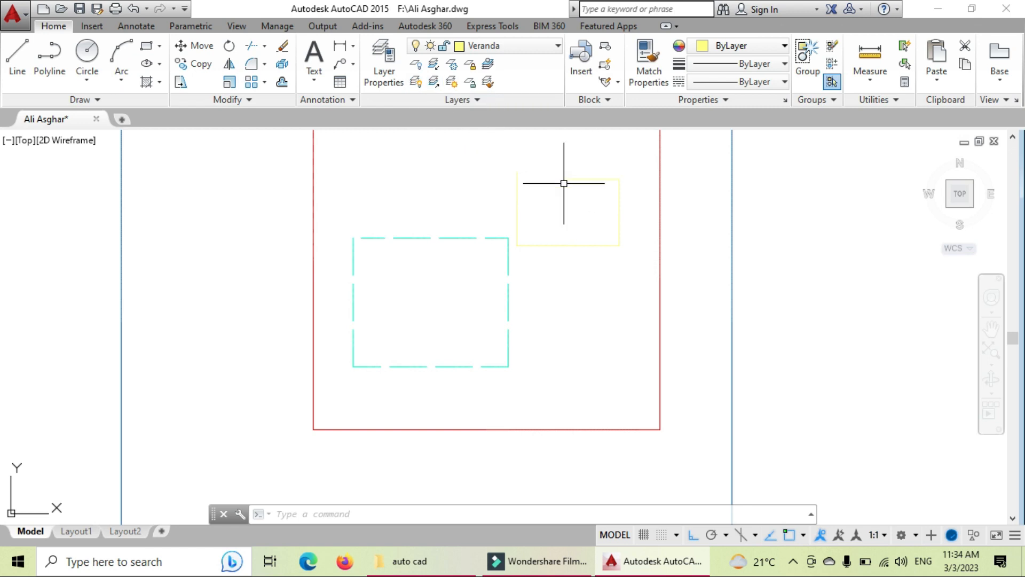
# Step: Make Di the current layer
pyautogui.click(537, 50)
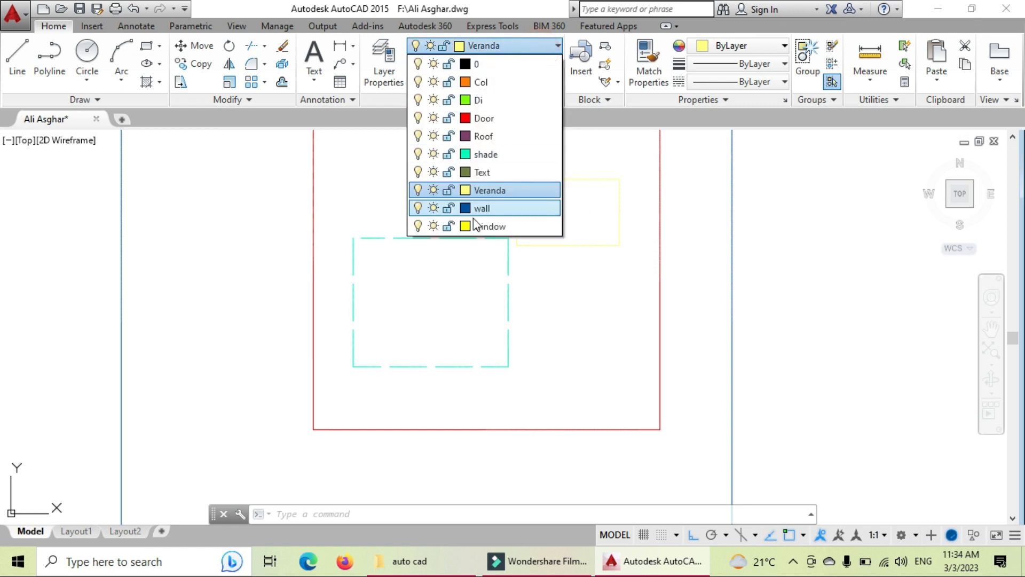
pyautogui.click(554, 269)
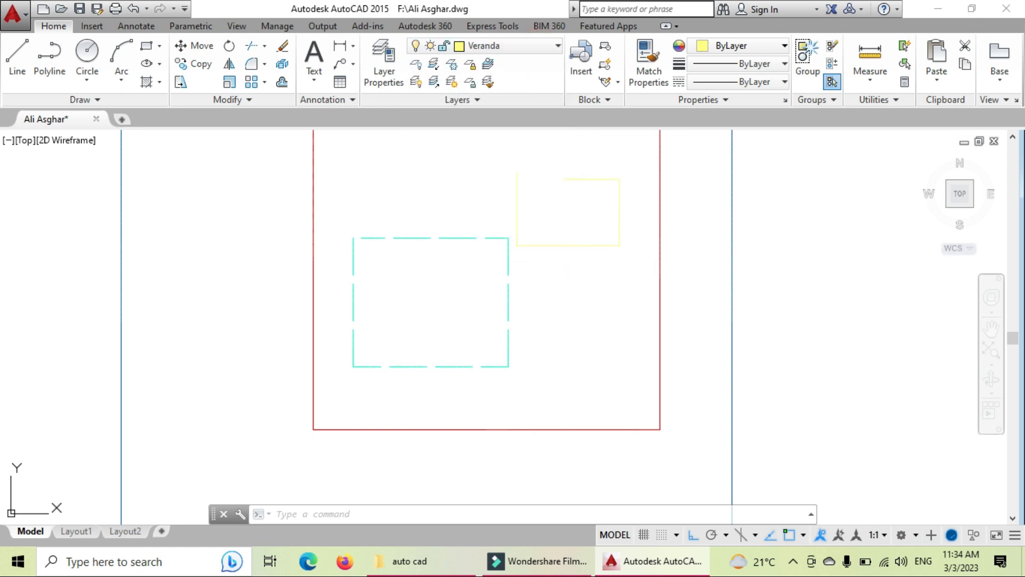
pyautogui.press('Escape')
pyautogui.press('Escape')
pyautogui.press('Escape')
pyautogui.click(481, 47)
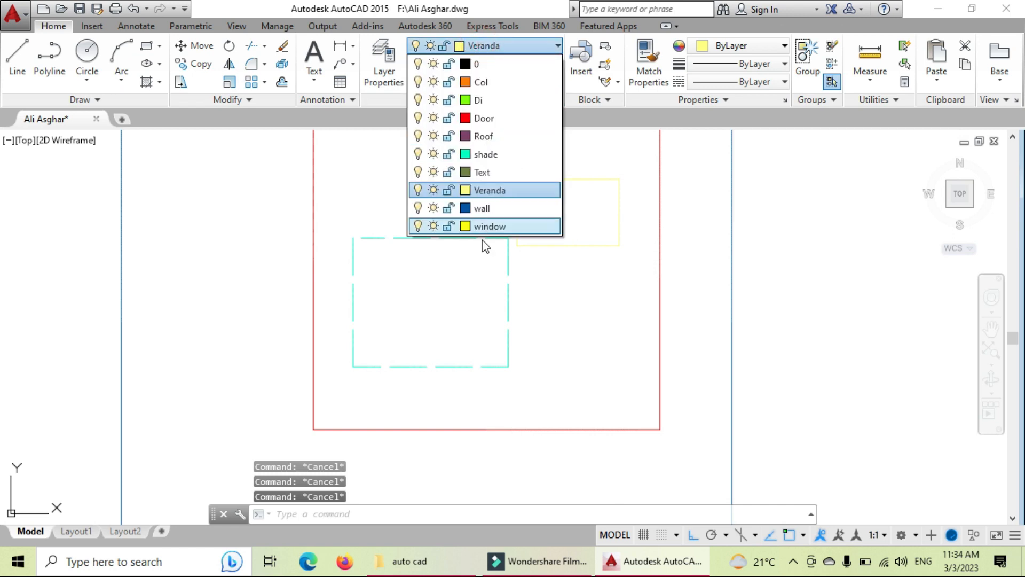
pyautogui.click(491, 101)
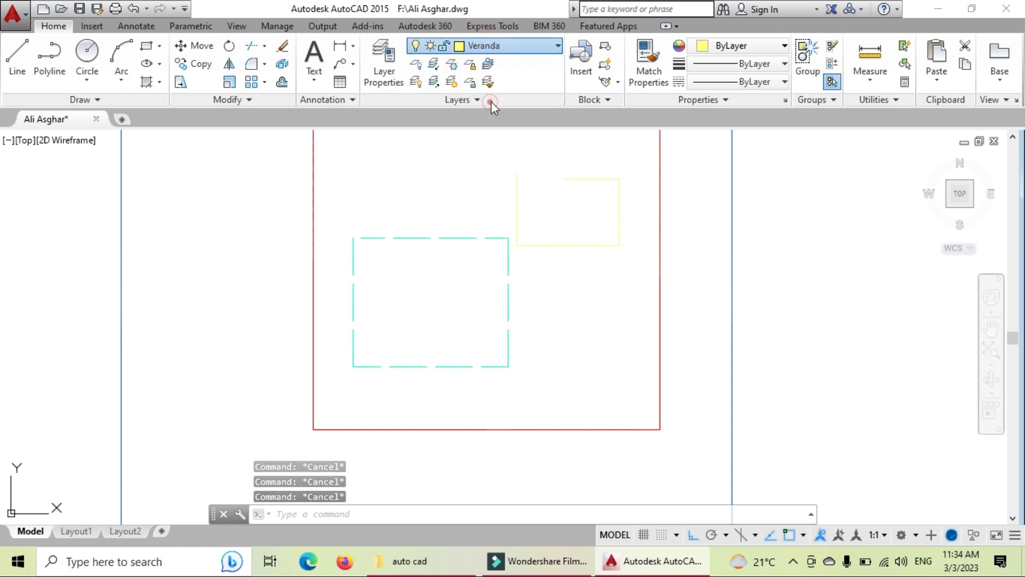
# Step: Measure the cyan rectangle's vertical edge with DI, getting 42.1370, keeping Di current
pyautogui.write('di')
pyautogui.press('Return')
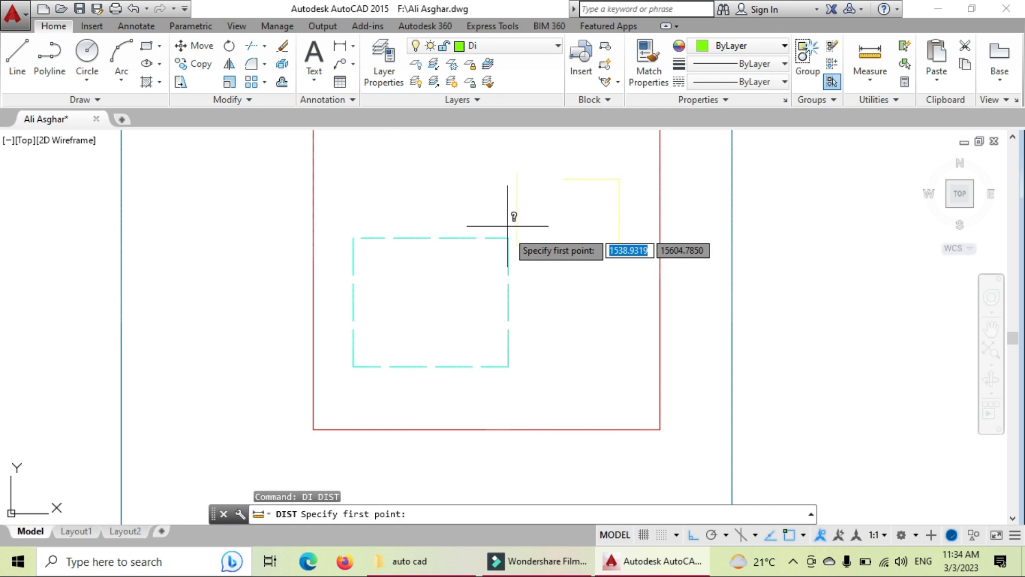
pyautogui.click(508, 238)
pyautogui.click(509, 366)
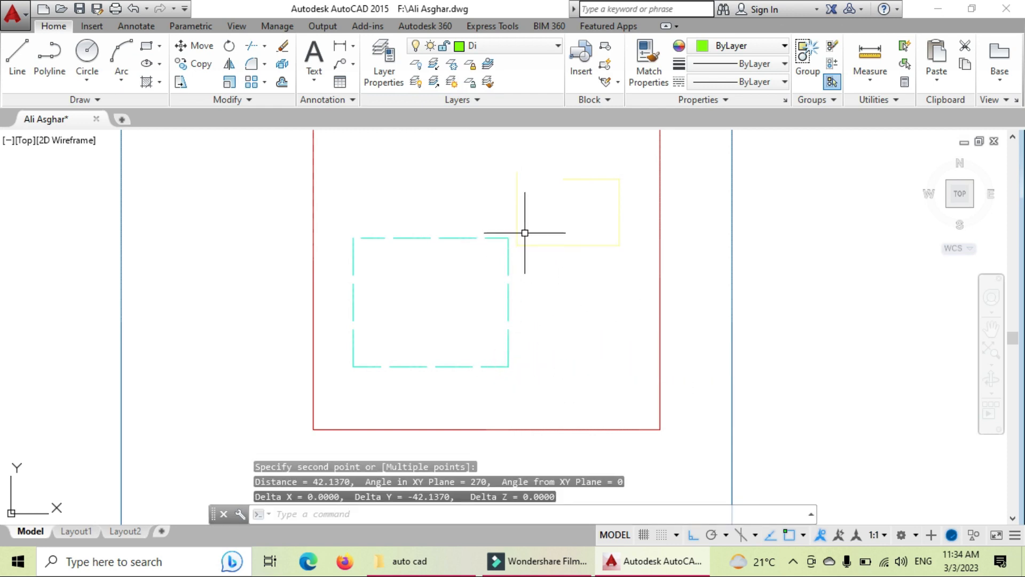
pyautogui.scroll(-3, 591, 303)
pyautogui.scroll(3, 556, 293)
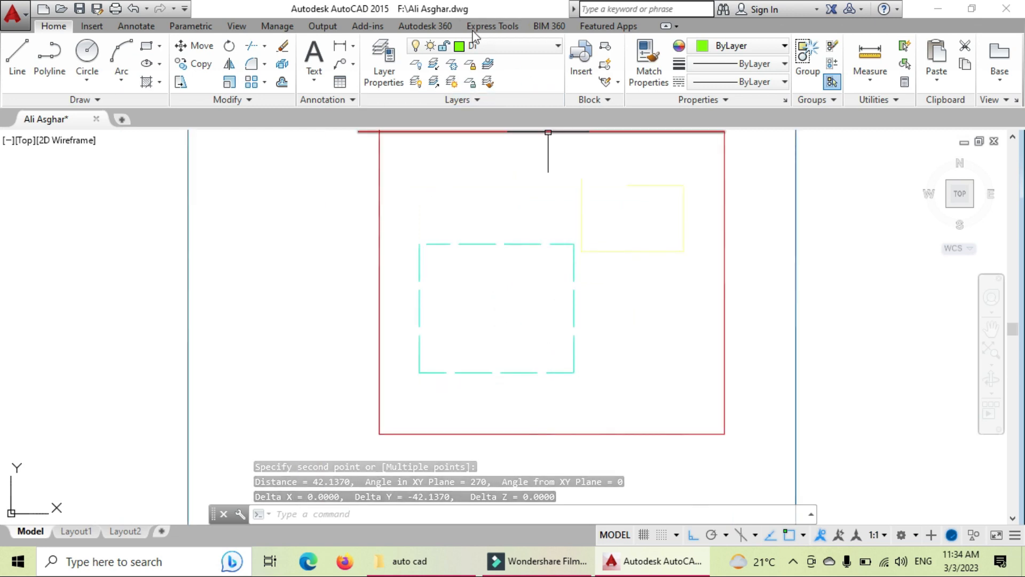
pyautogui.click(473, 51)
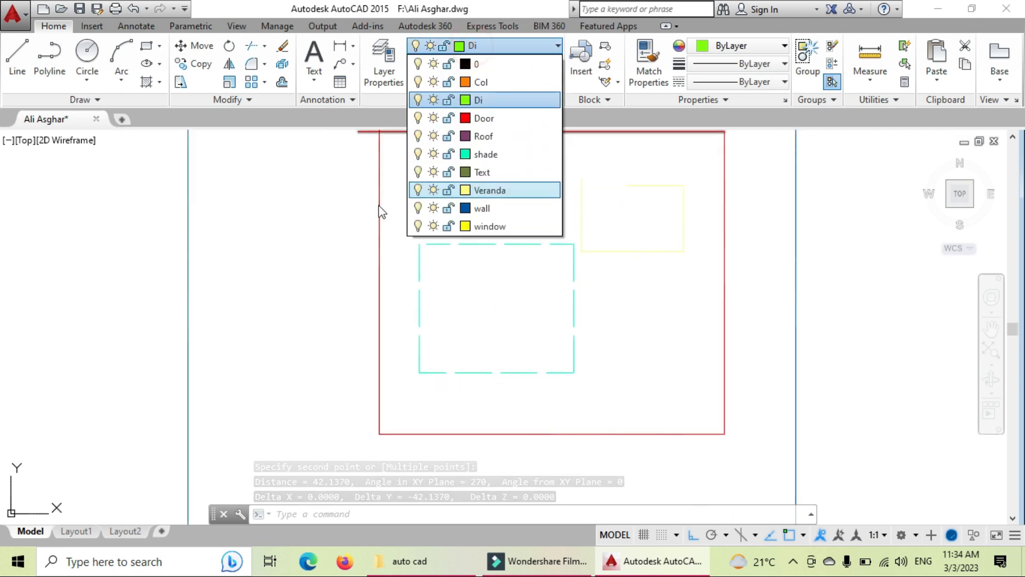
pyautogui.click(480, 105)
pyautogui.scroll(-2, 375, 161)
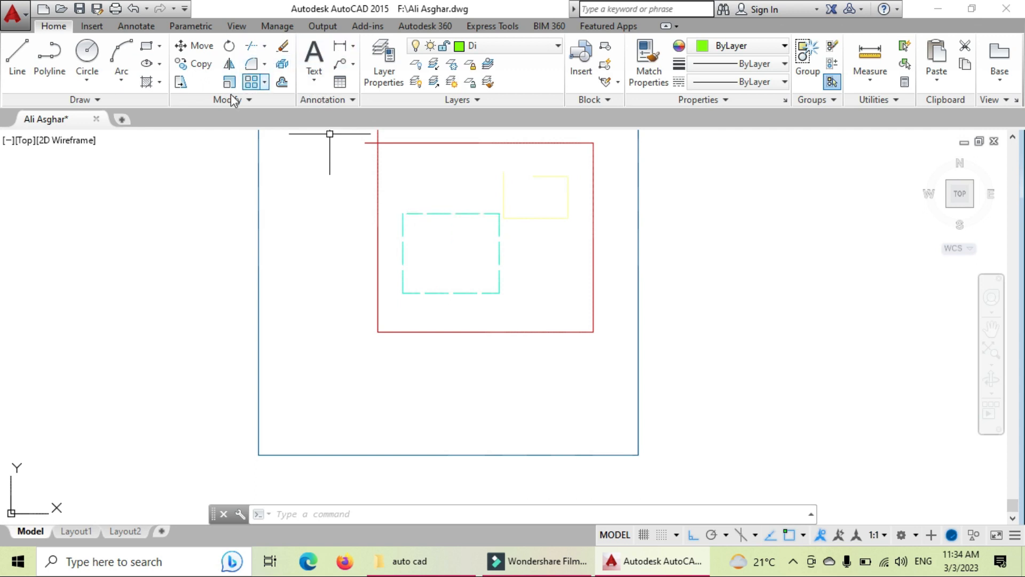
# Step: Add a vertical linear dimension of 42.1370 along the cyan rectangle's left side
pyautogui.click(340, 45)
pyautogui.click(402, 213)
pyautogui.click(402, 293)
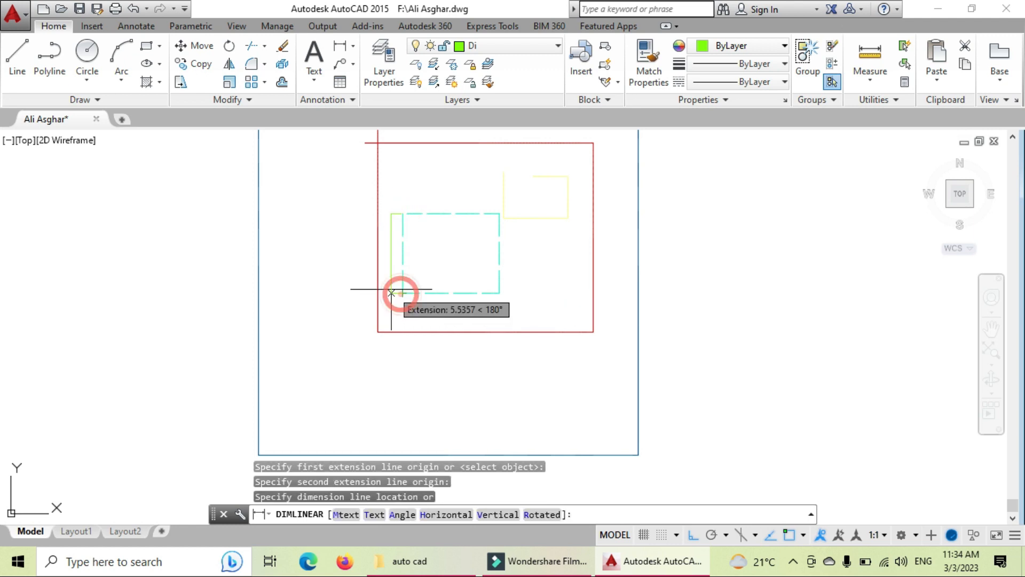
pyautogui.click(390, 270)
pyautogui.scroll(6, 392, 245)
pyautogui.scroll(3, 393, 260)
pyautogui.scroll(5, 393, 255)
pyautogui.scroll(-4, 406, 251)
pyautogui.scroll(-5, 432, 256)
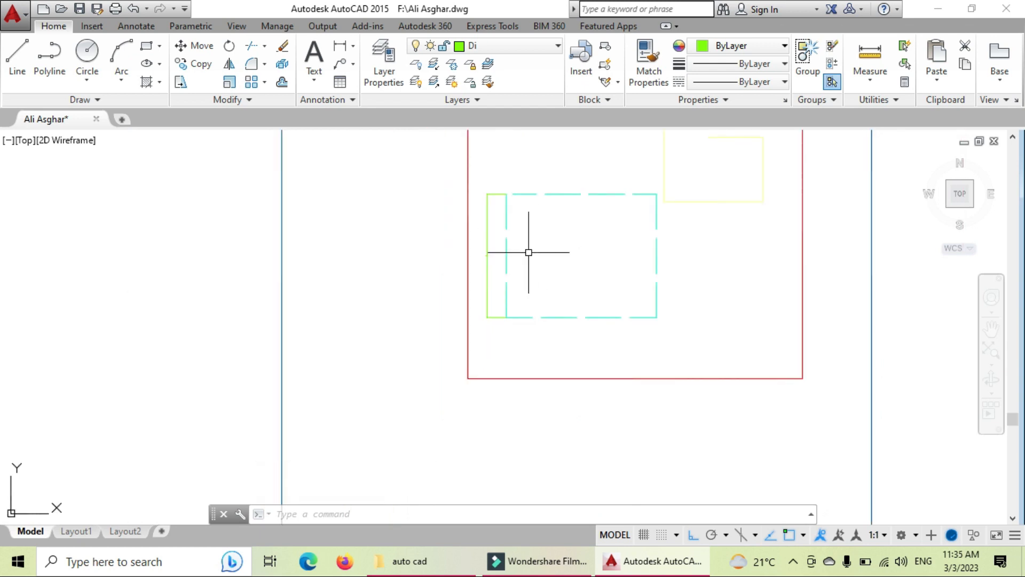
pyautogui.scroll(-6, 679, 213)
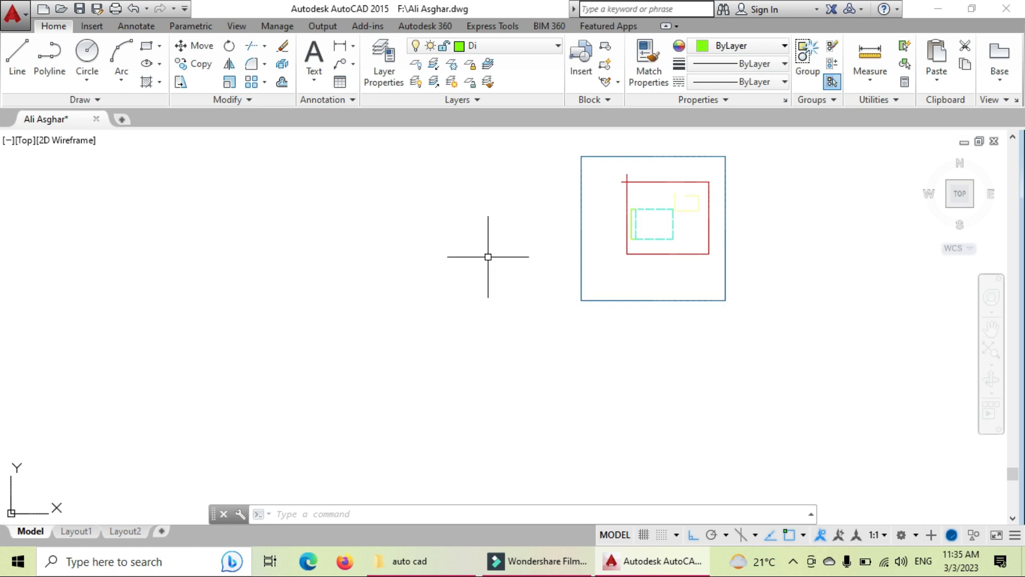
# Step: Zoom to the extents of the whole drawing
pyautogui.write('z')
pyautogui.press('Return')
pyautogui.write('e')
pyautogui.press('Return')
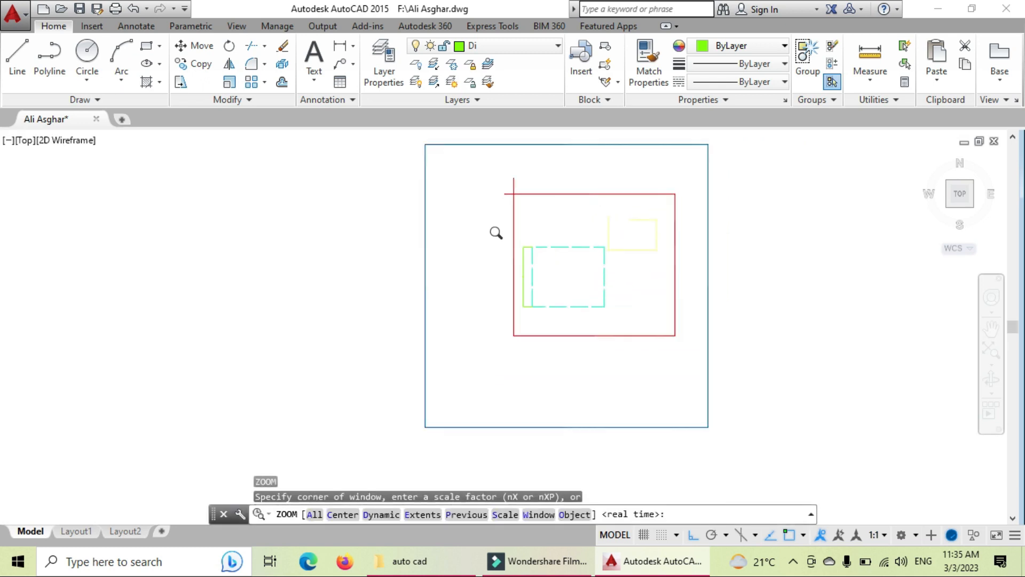